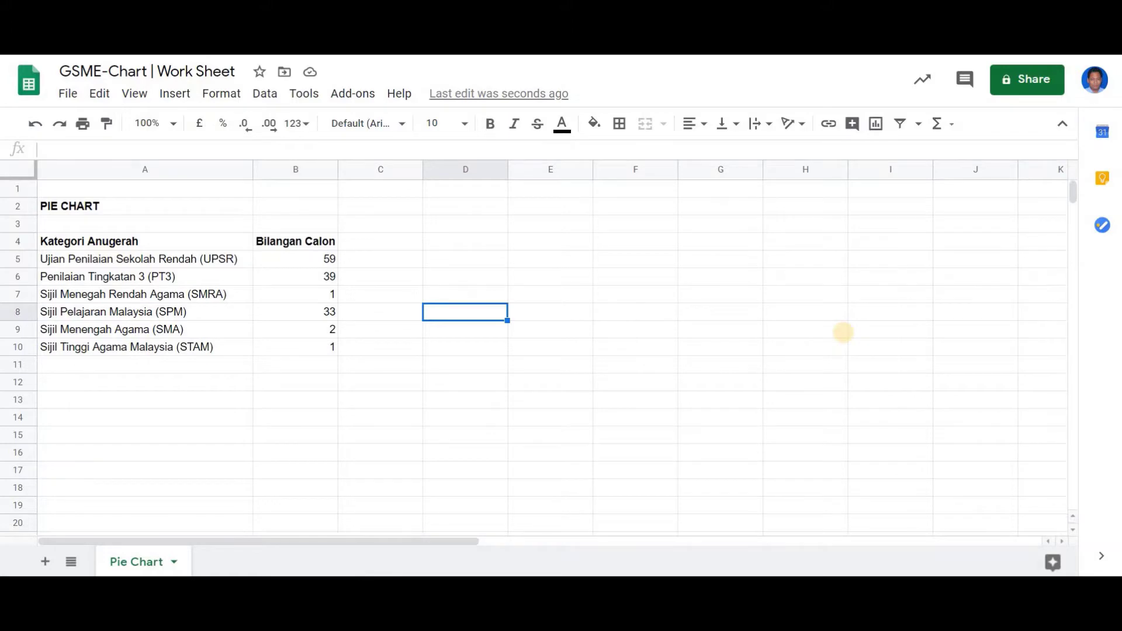
Insert a chart beside the Kategori Anugerah table and set its type to Pie chart
left_click(874, 123)
left_click_drag(147, 192, 277, 263)
left_click_drag(376, 321, 491, 271)
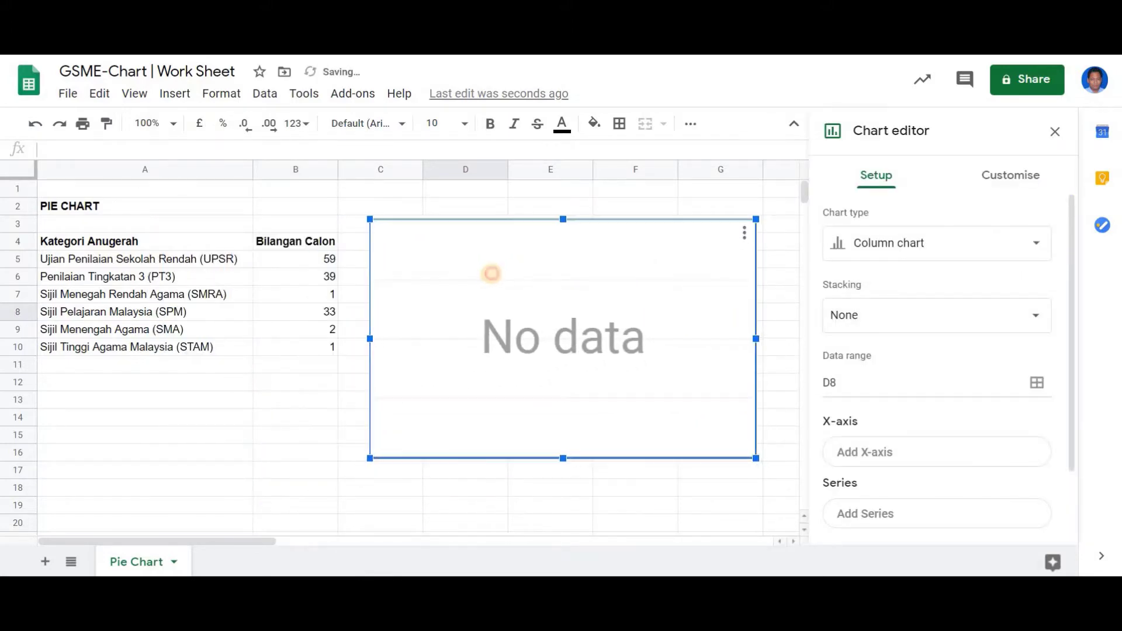
left_click(1037, 246)
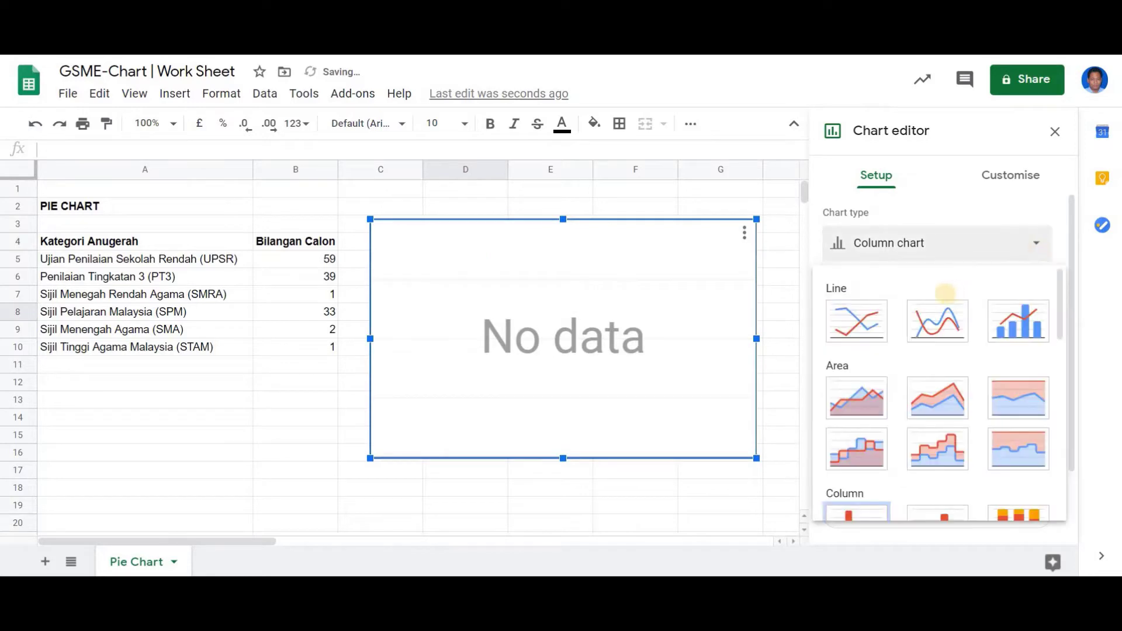
scroll(938, 318, "down", 8)
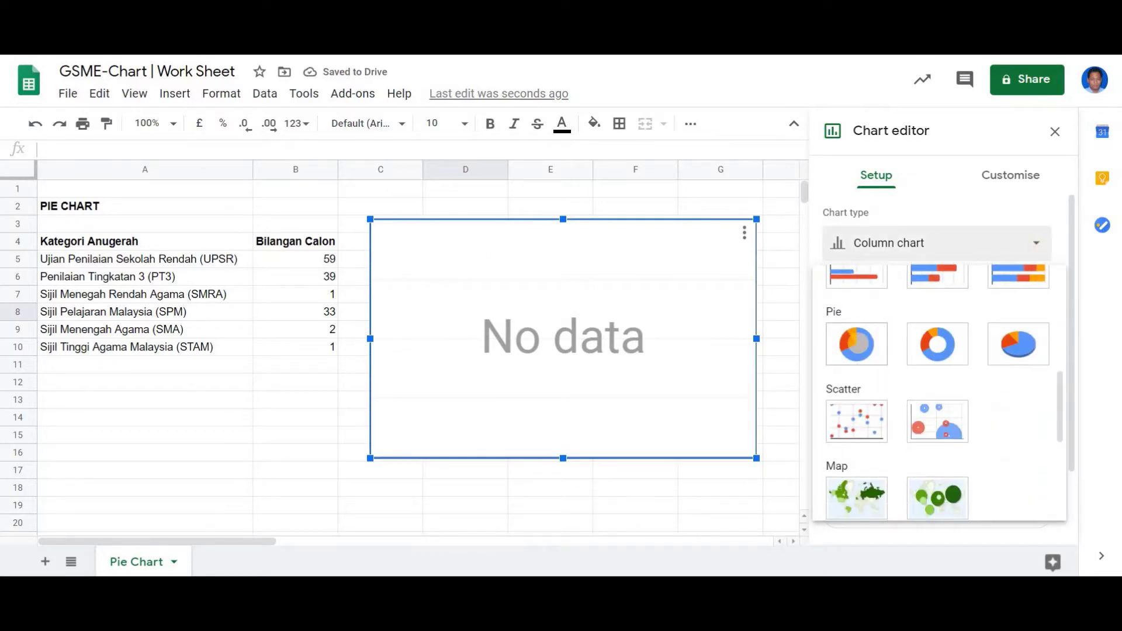
left_click(857, 344)
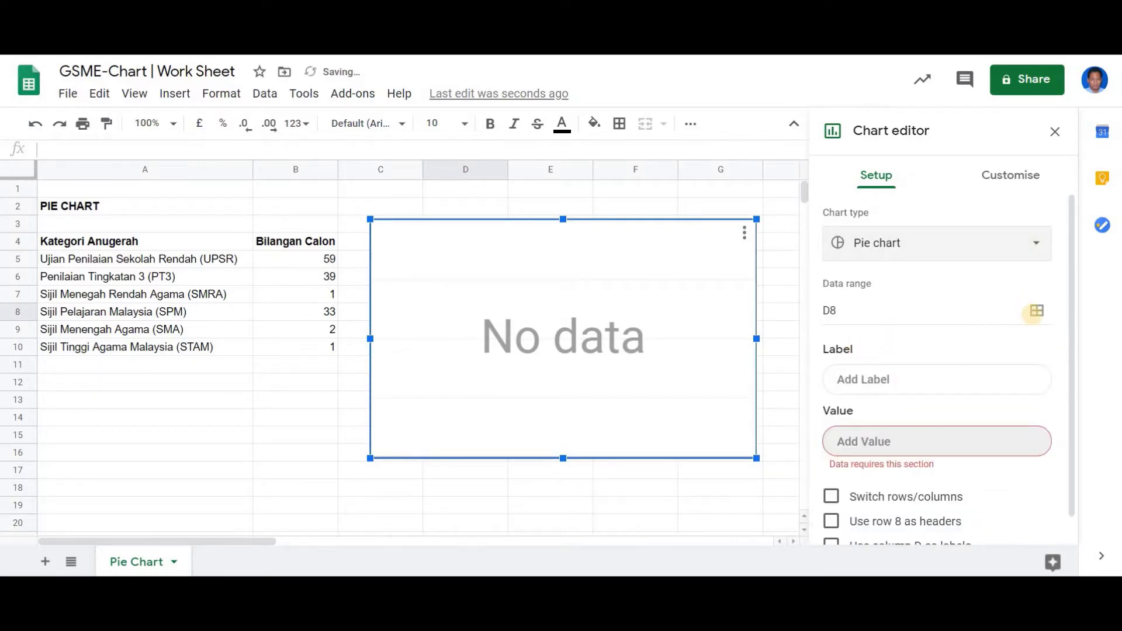
Set the pie chart's data range to A5:B10
left_click(1037, 310)
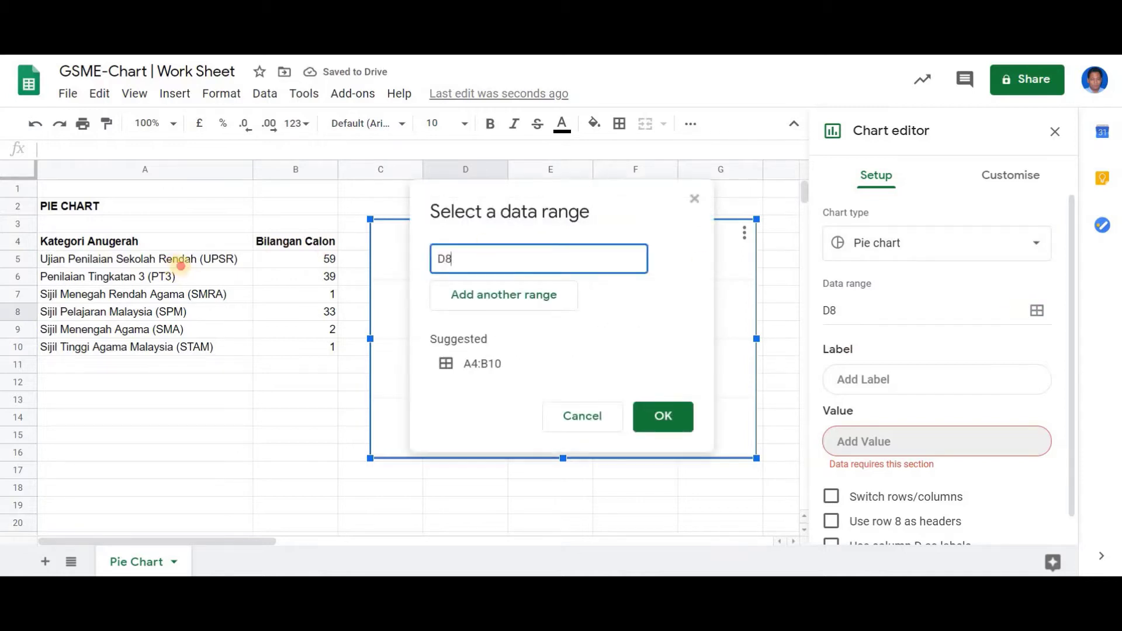
left_click_drag(176, 259, 310, 348)
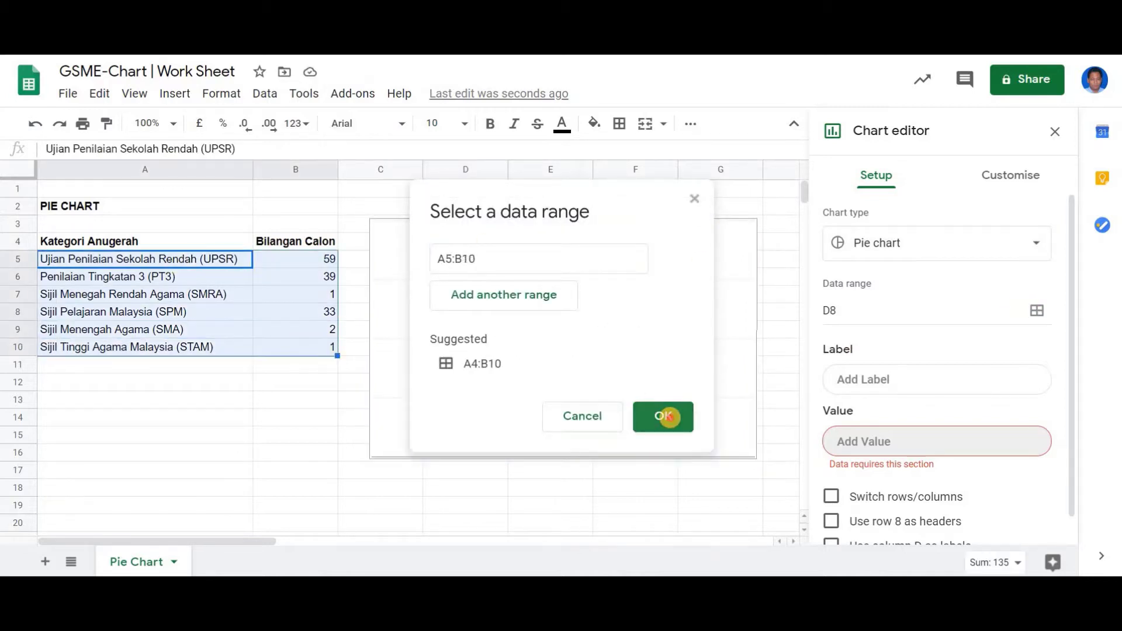
left_click(669, 418)
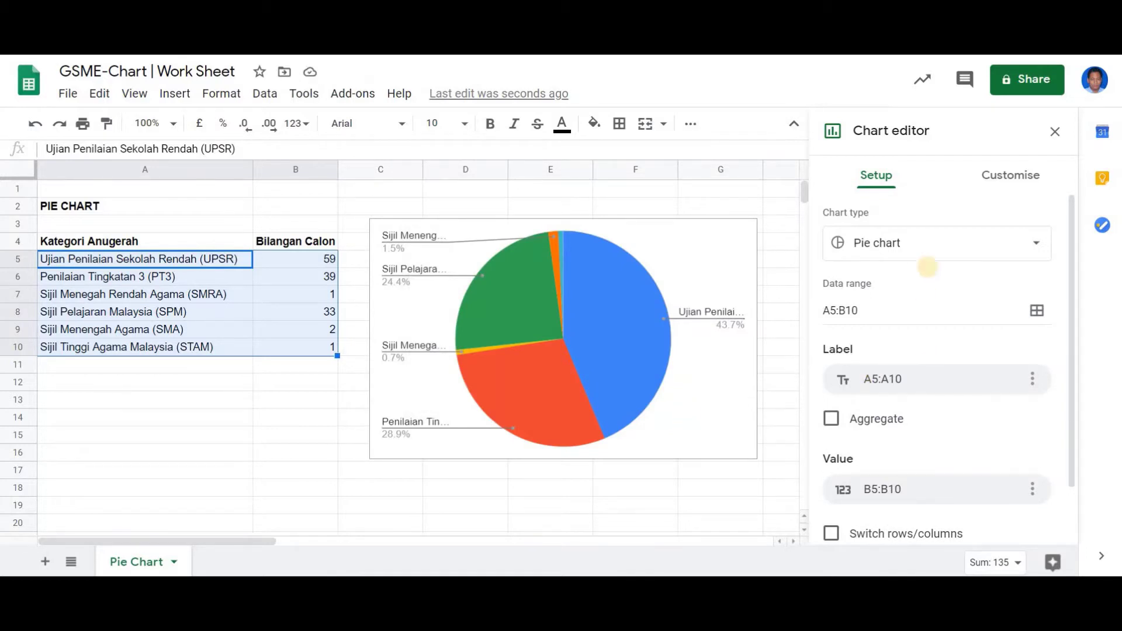
Change the chart type to Doughnut chart and switch it to the 3D pie variant
left_click(928, 248)
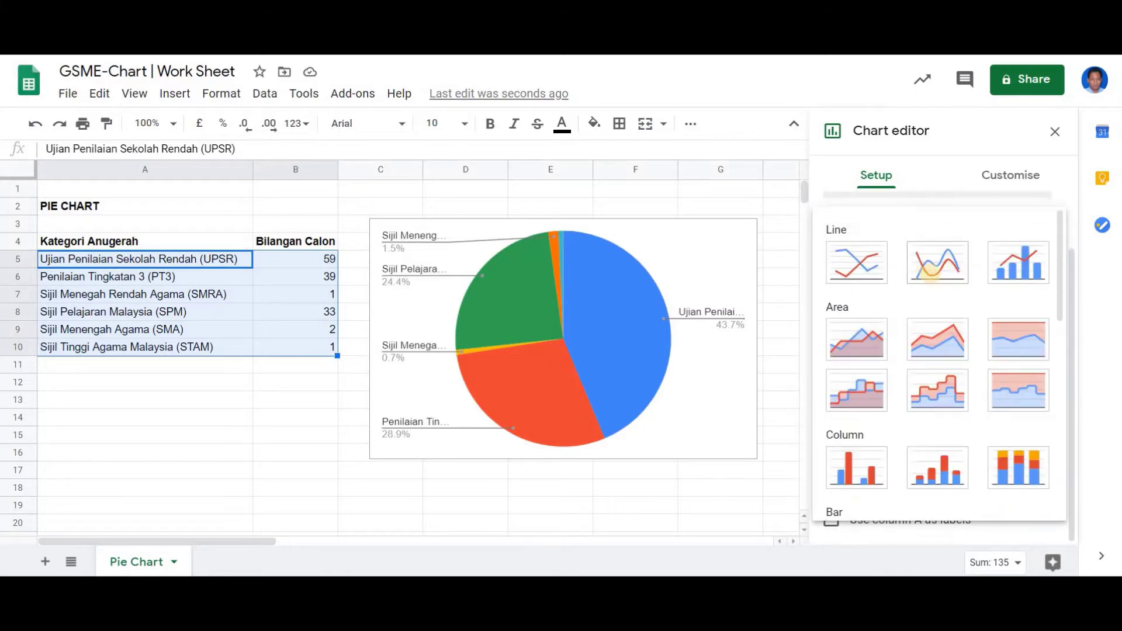
scroll(947, 333, "down", 10)
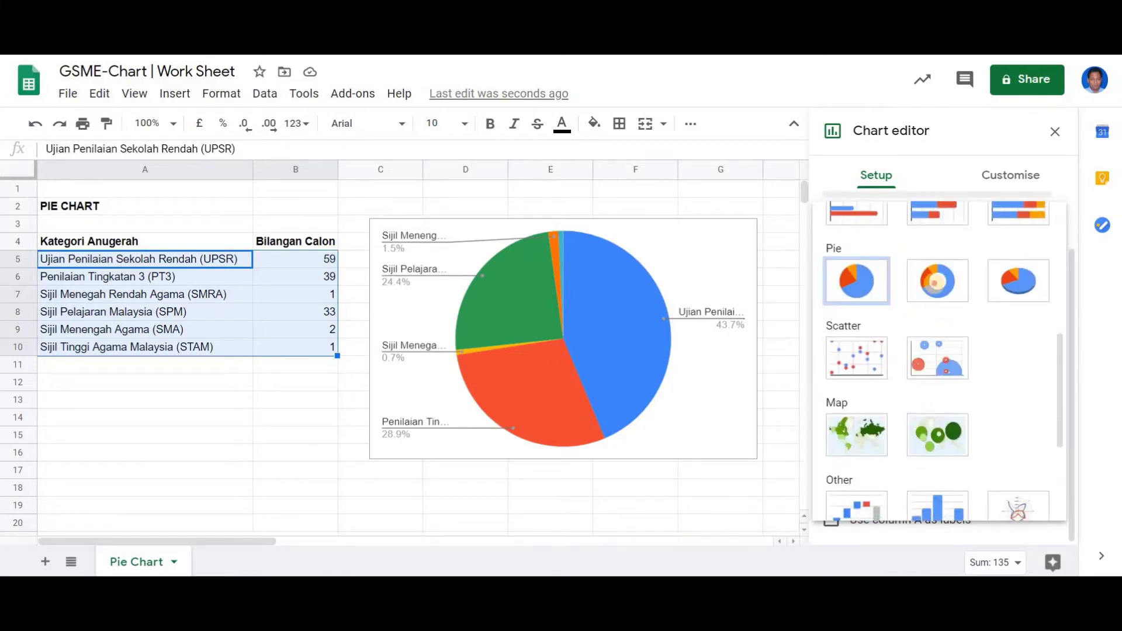
left_click(935, 282)
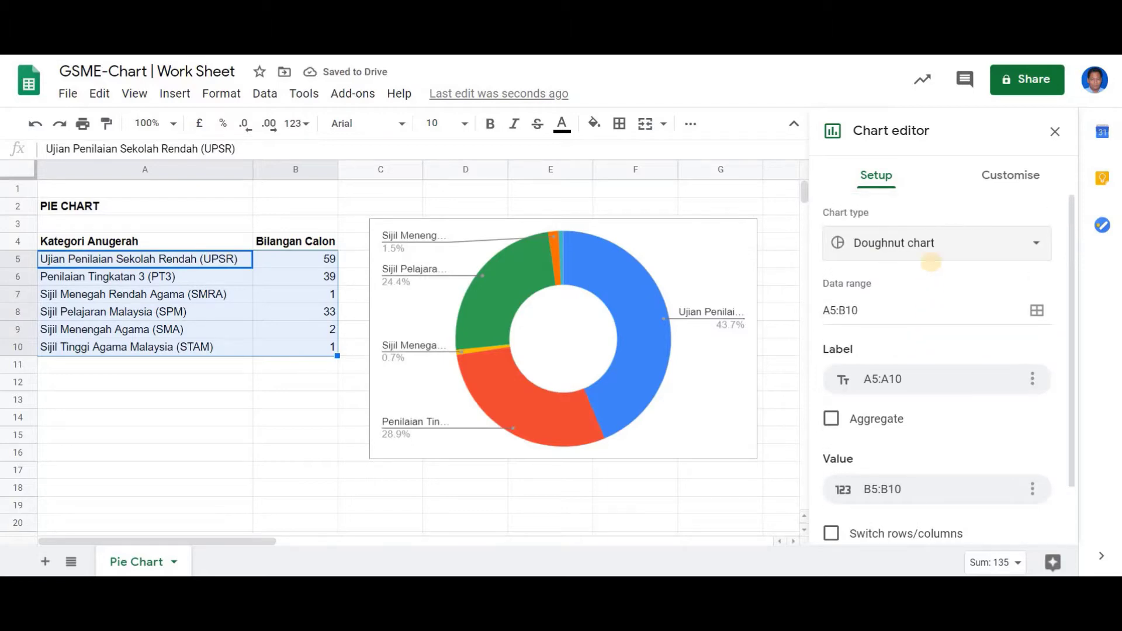
left_click(923, 241)
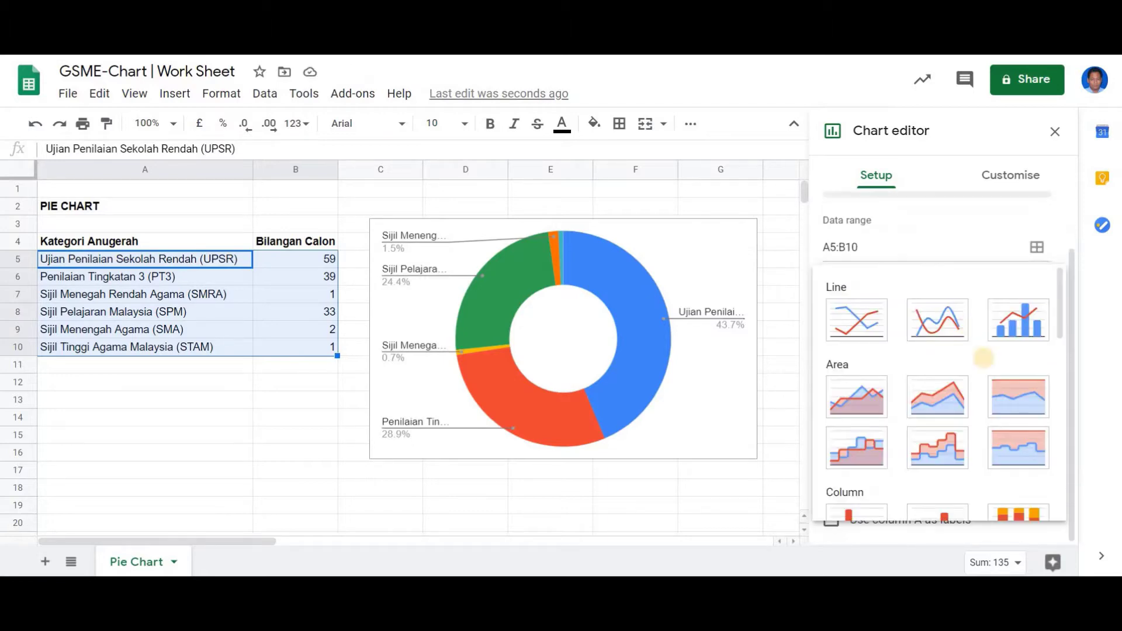
scroll(1024, 401, "down", 5)
left_click(1024, 405)
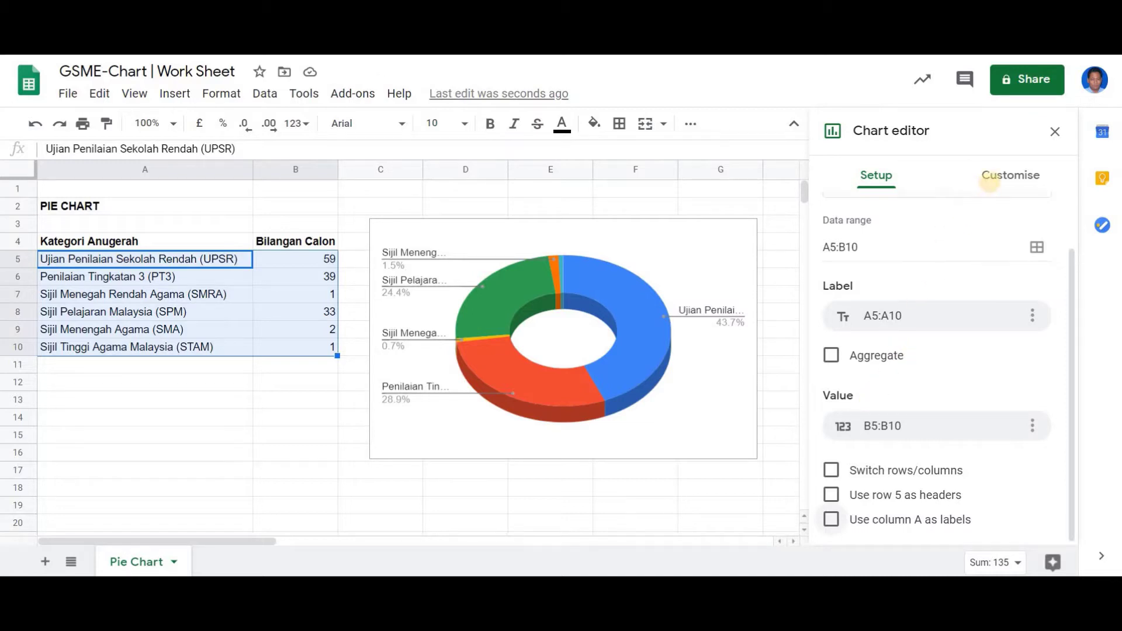
Enter "Taburan Pencalonan" as the chart title
left_click(991, 182)
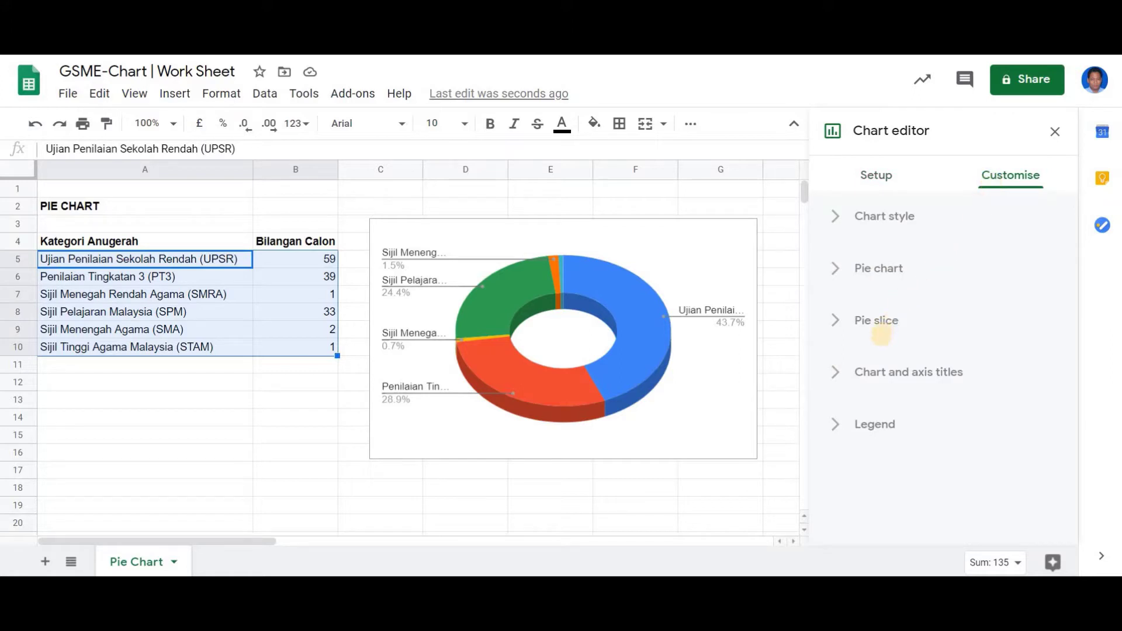
left_click(886, 368)
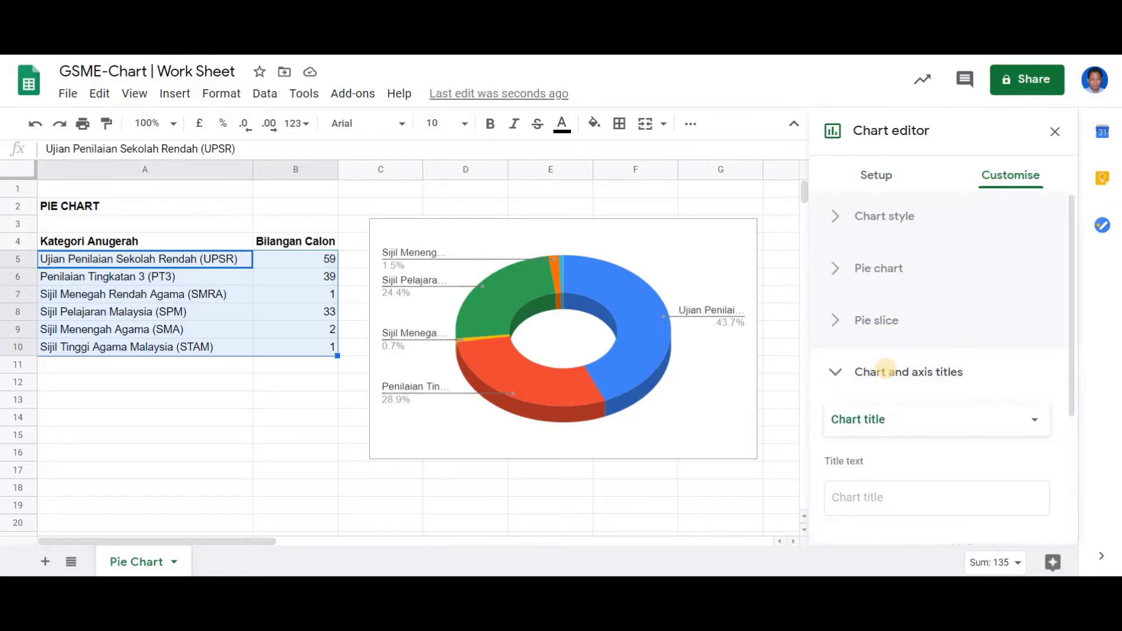
left_click(879, 363)
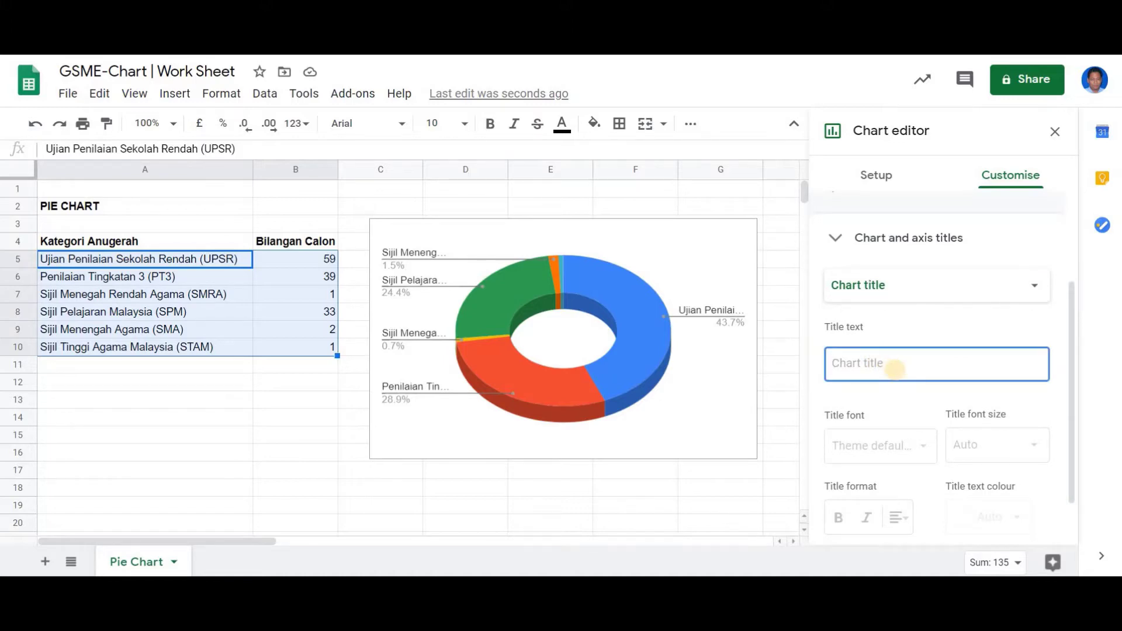
type("Taburan Pencalonan")
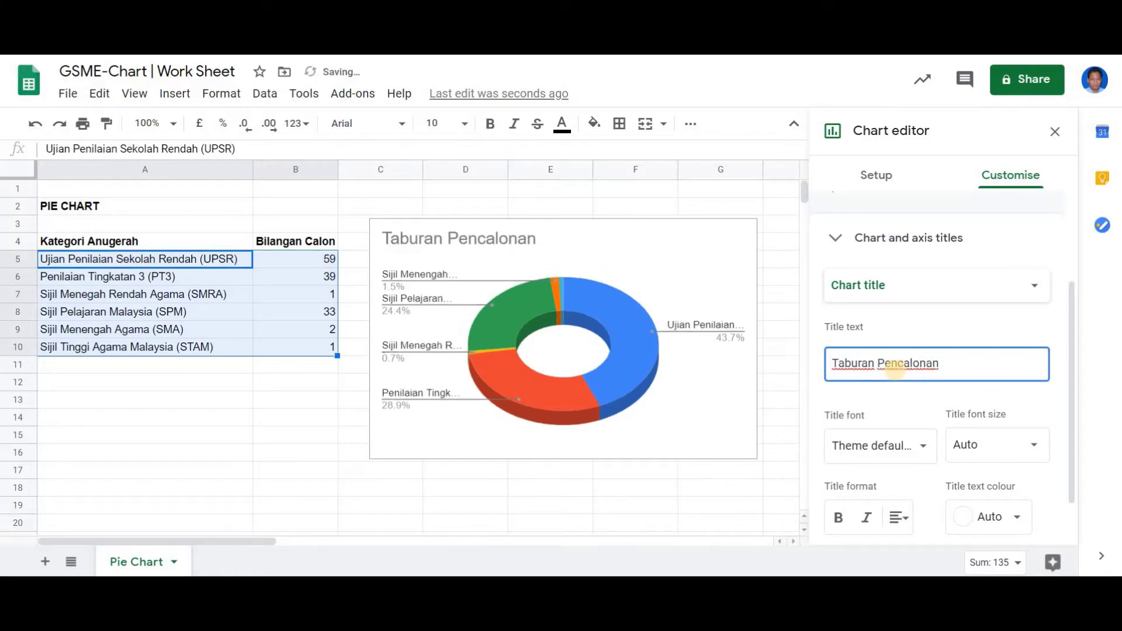
Format the chart title as bold, centre-aligned and black
left_click(838, 518)
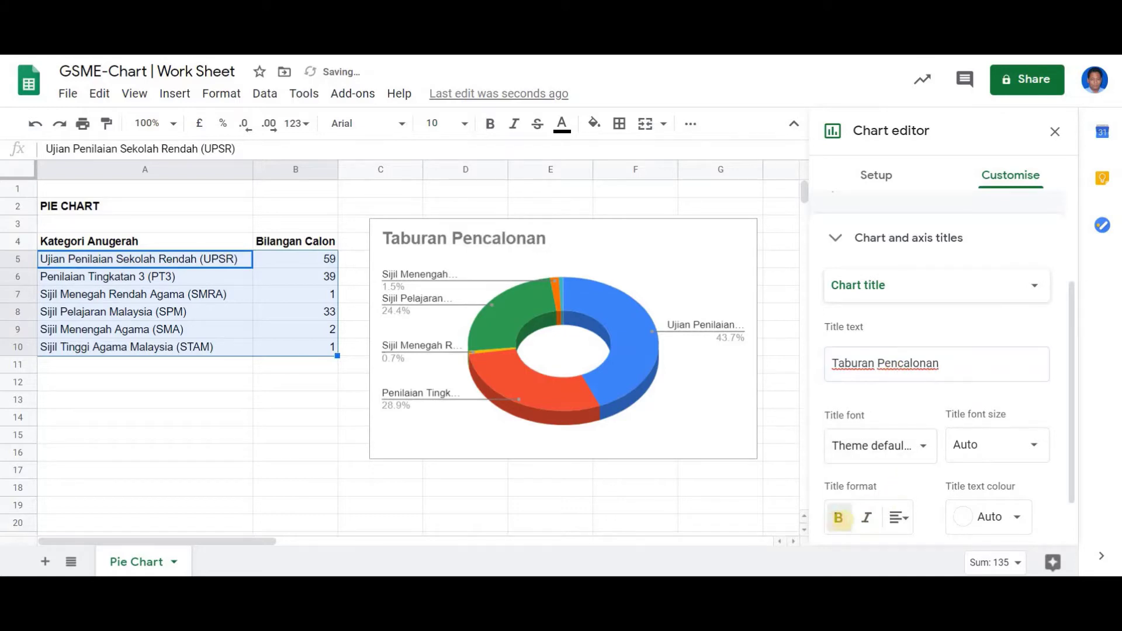
left_click(900, 518)
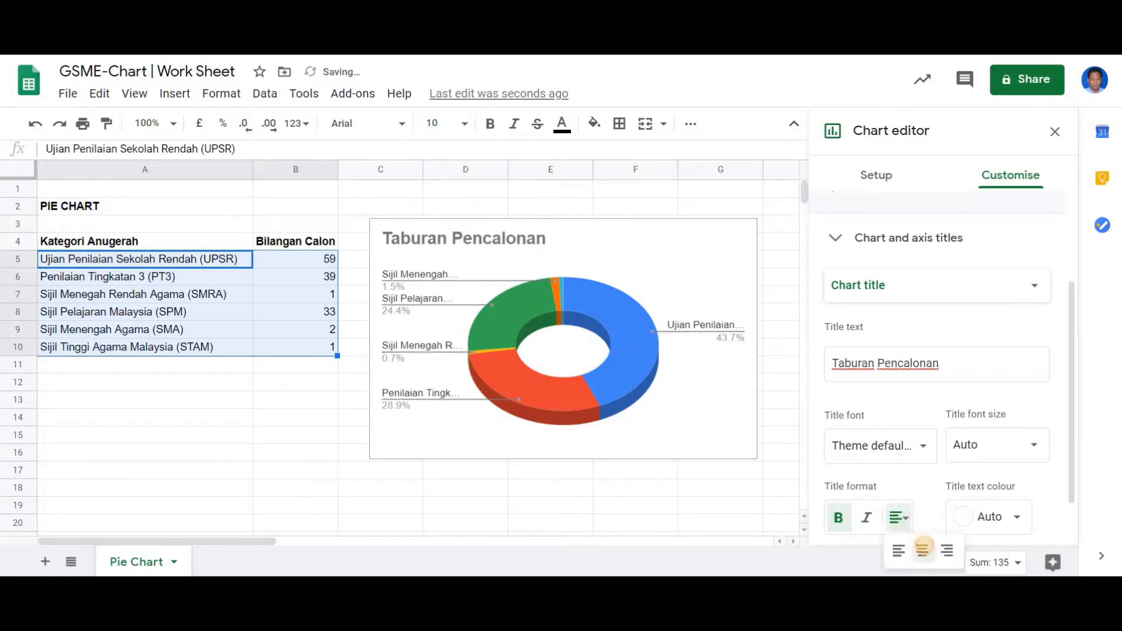
left_click(923, 545)
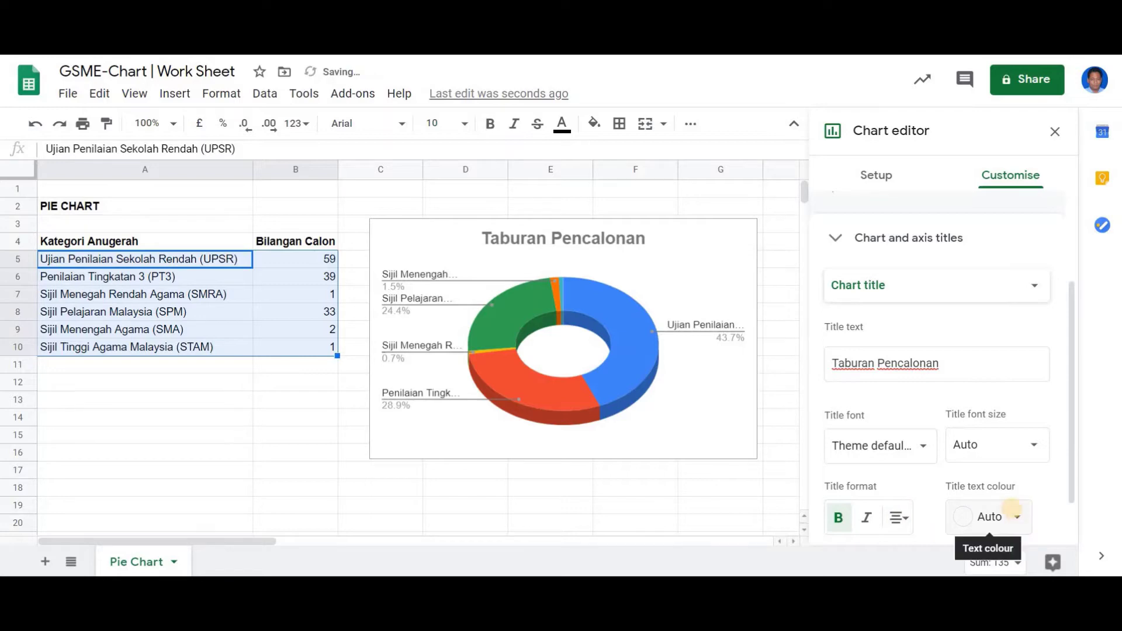
left_click(1017, 517)
left_click(843, 257)
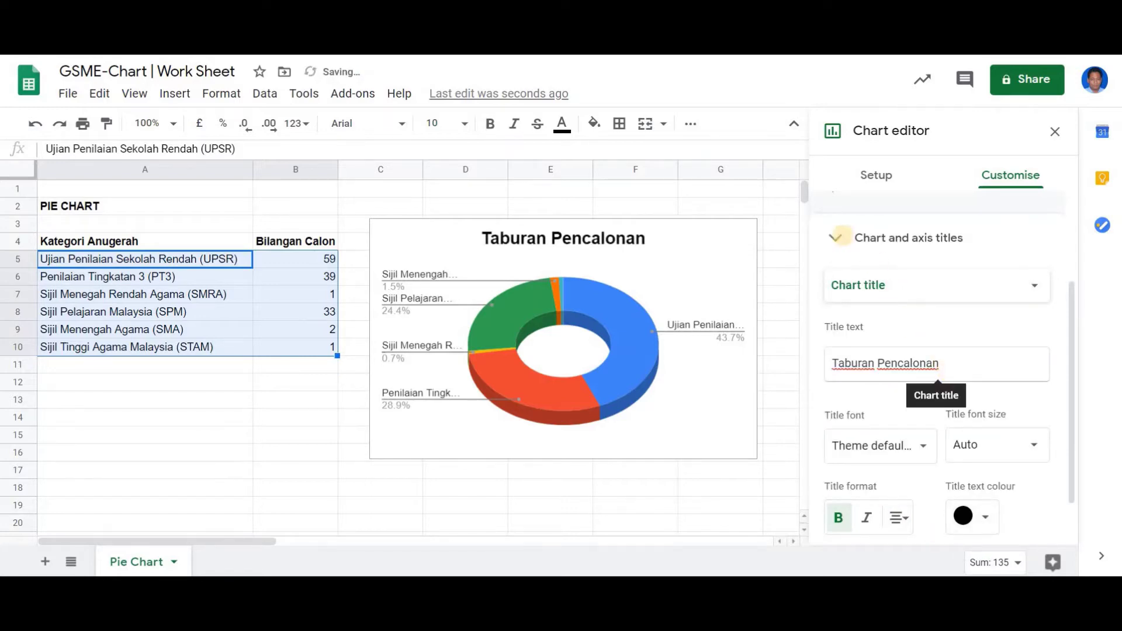
left_click(841, 236)
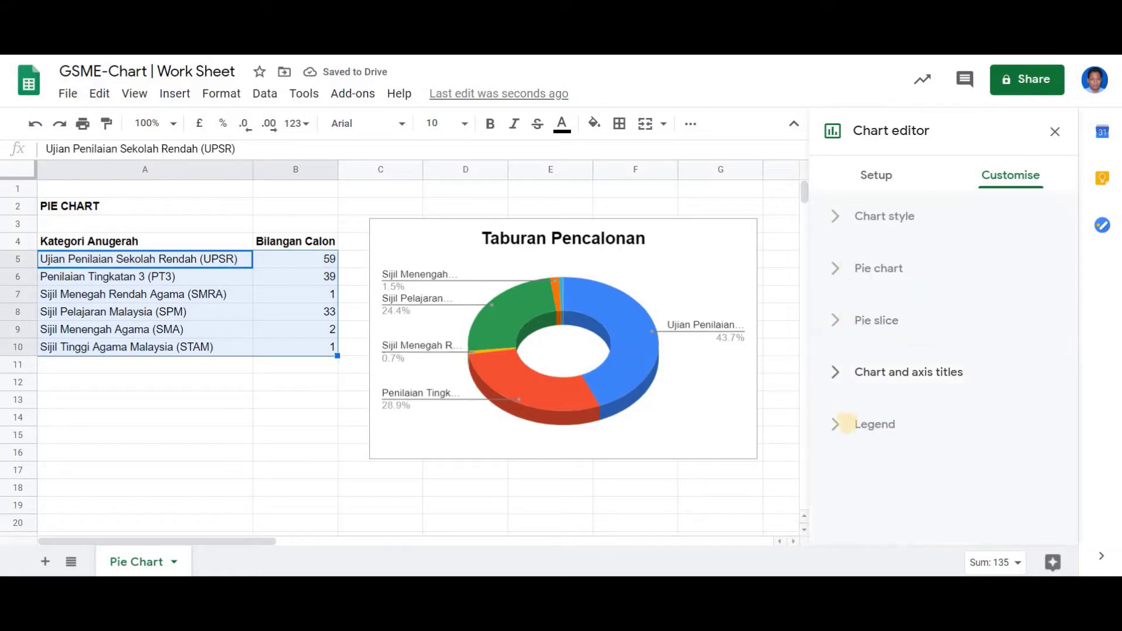
Try the Bottom and Top positions for the chart legend and settle on Left
left_click(837, 424)
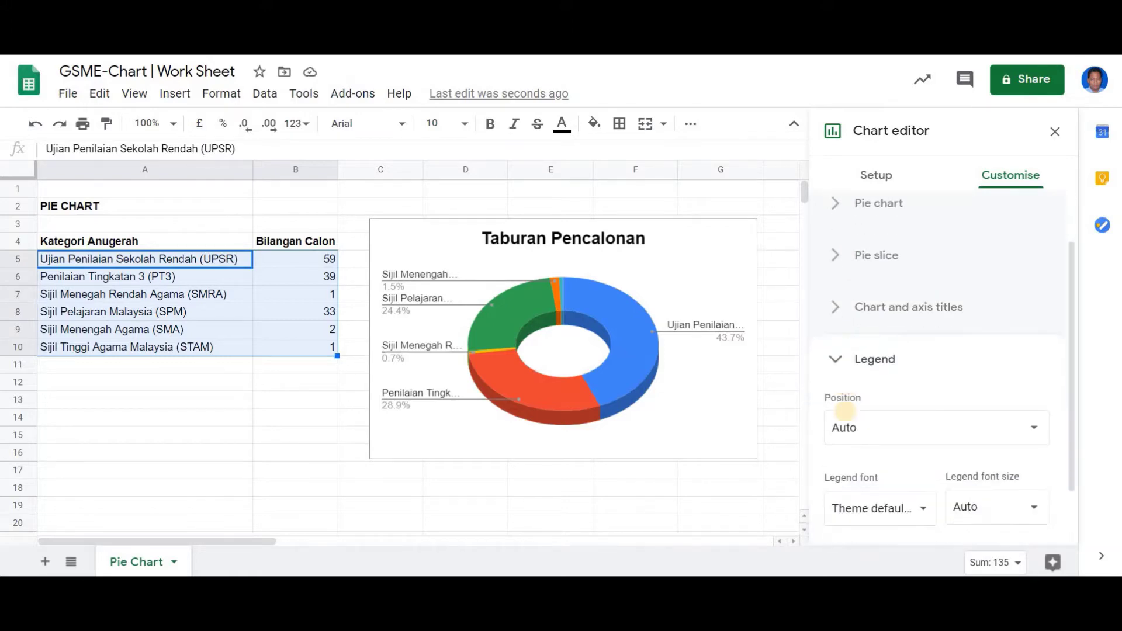
left_click(885, 347)
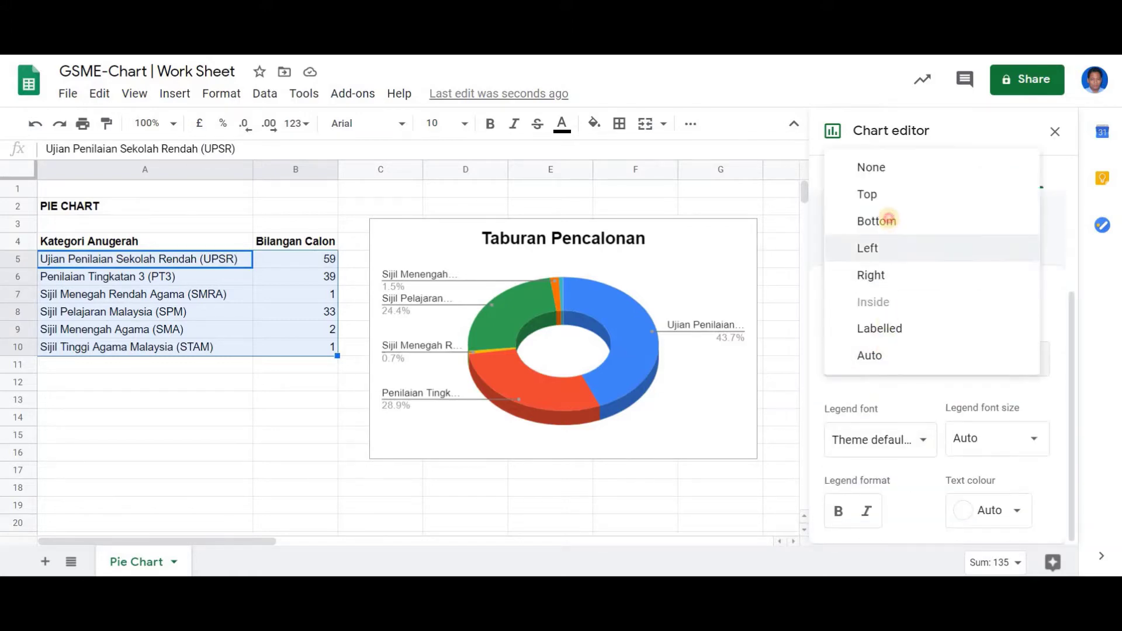
left_click(888, 220)
left_click(907, 360)
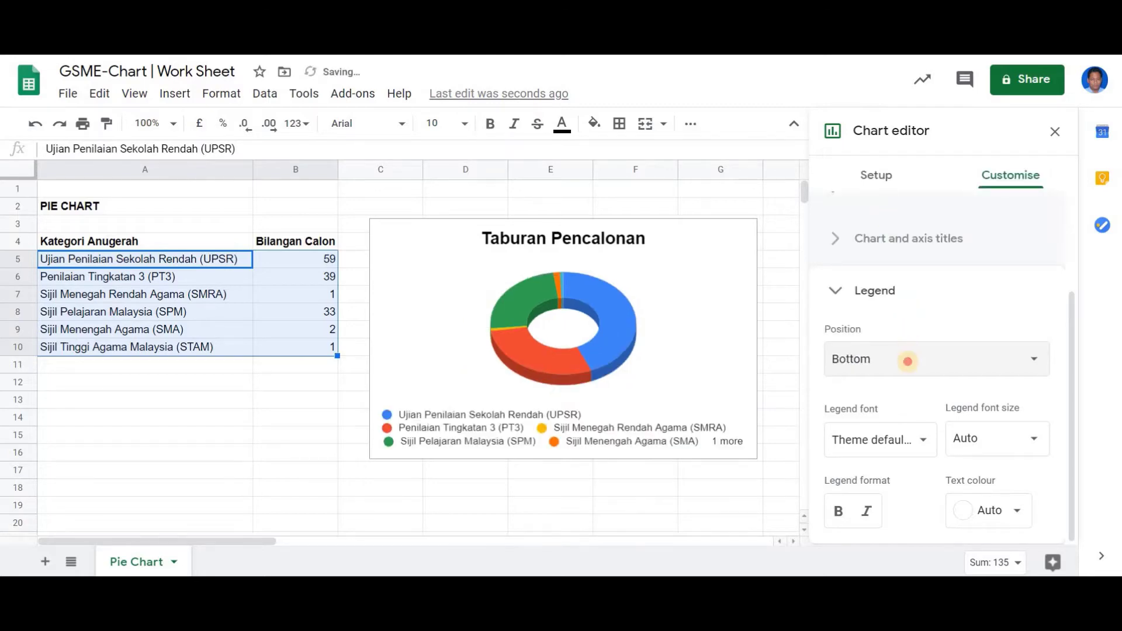
left_click(896, 331)
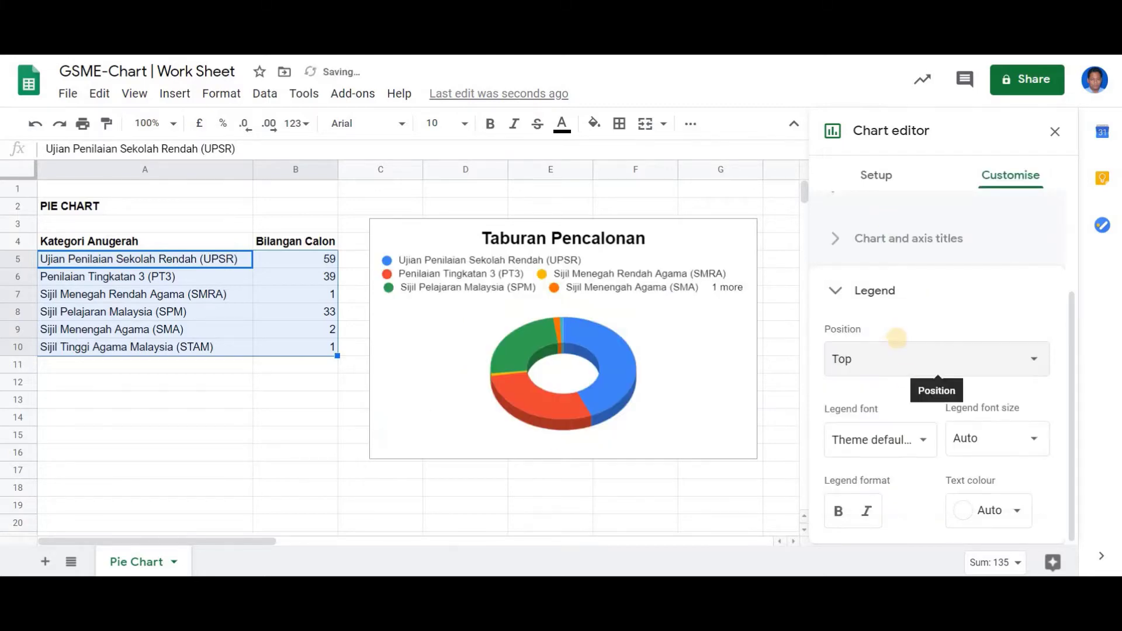
left_click(903, 369)
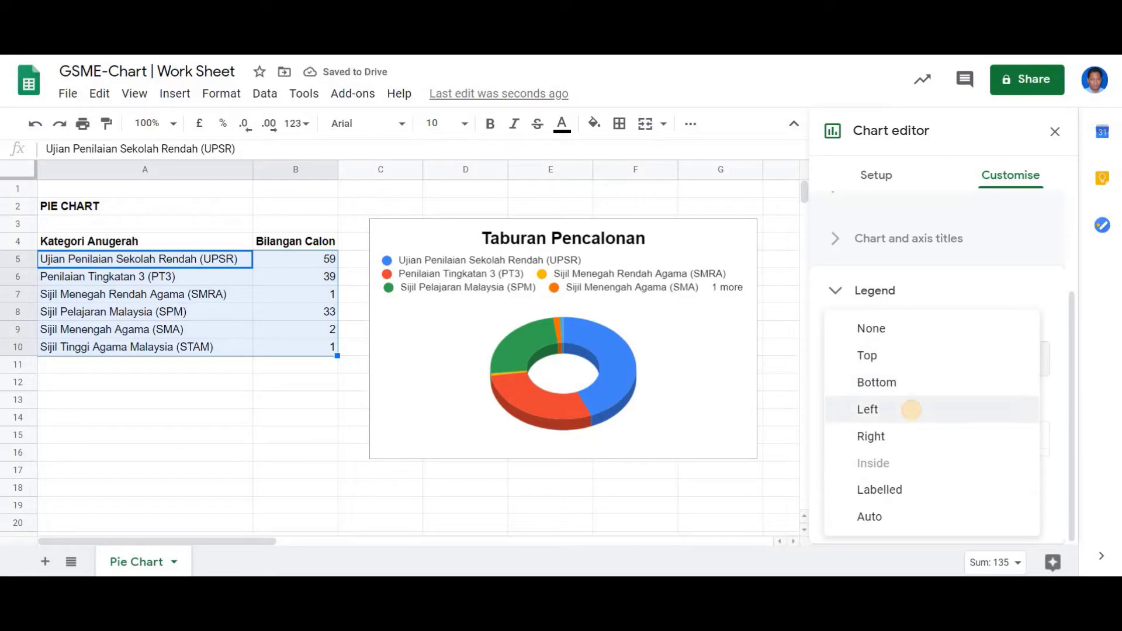
left_click(910, 410)
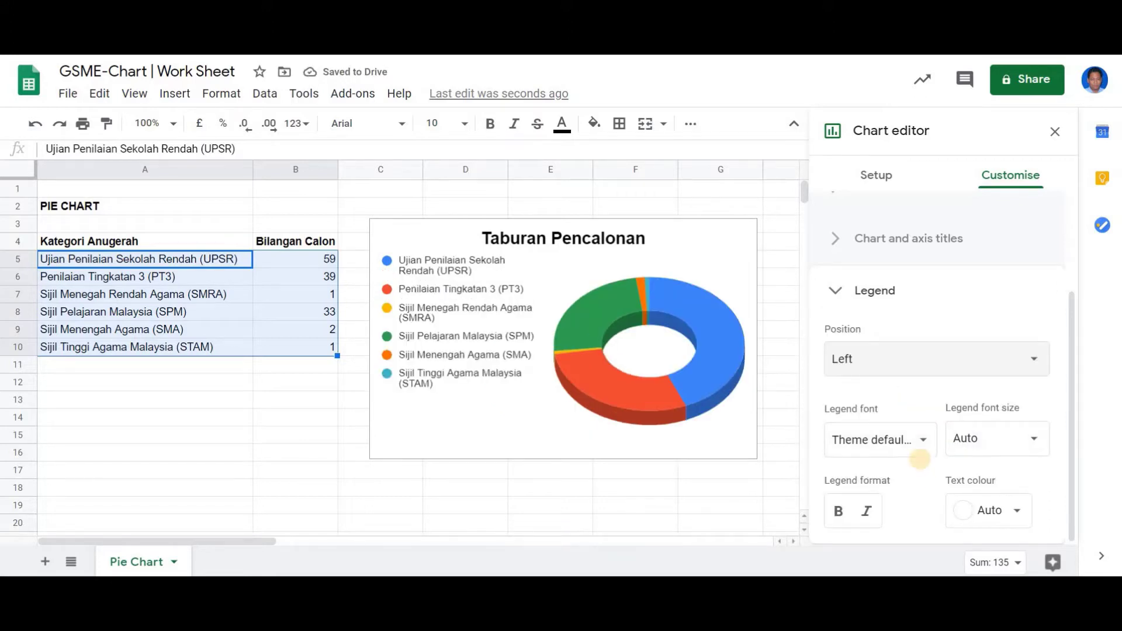
Try a legend font size of 24 and settle on 12
left_click(1027, 443)
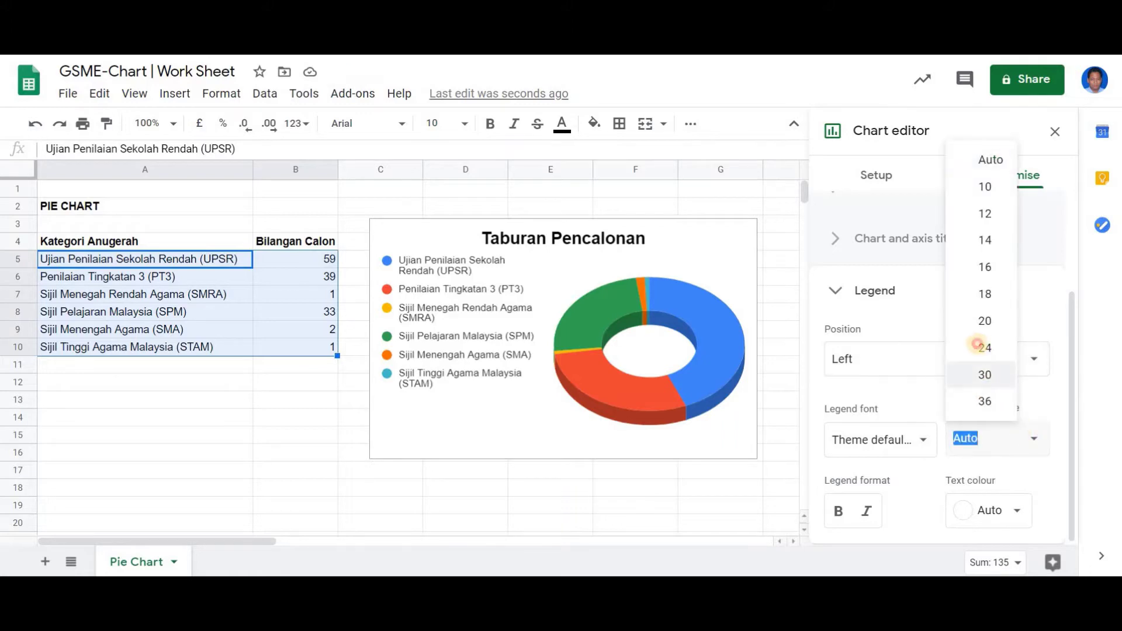
left_click(977, 345)
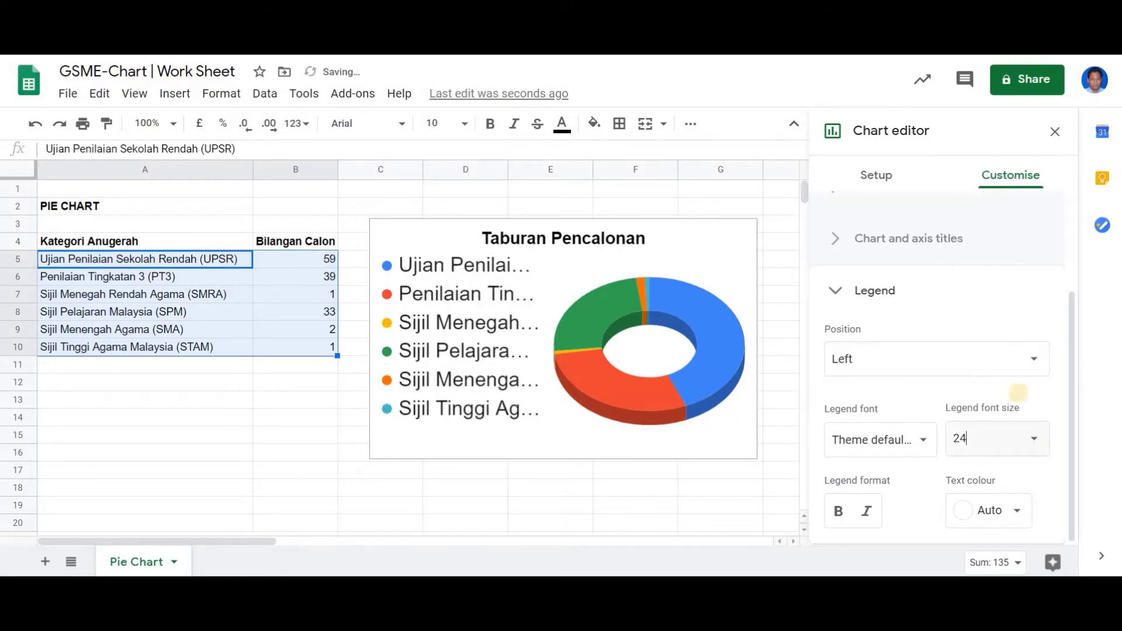
left_click(1019, 435)
left_click(974, 217)
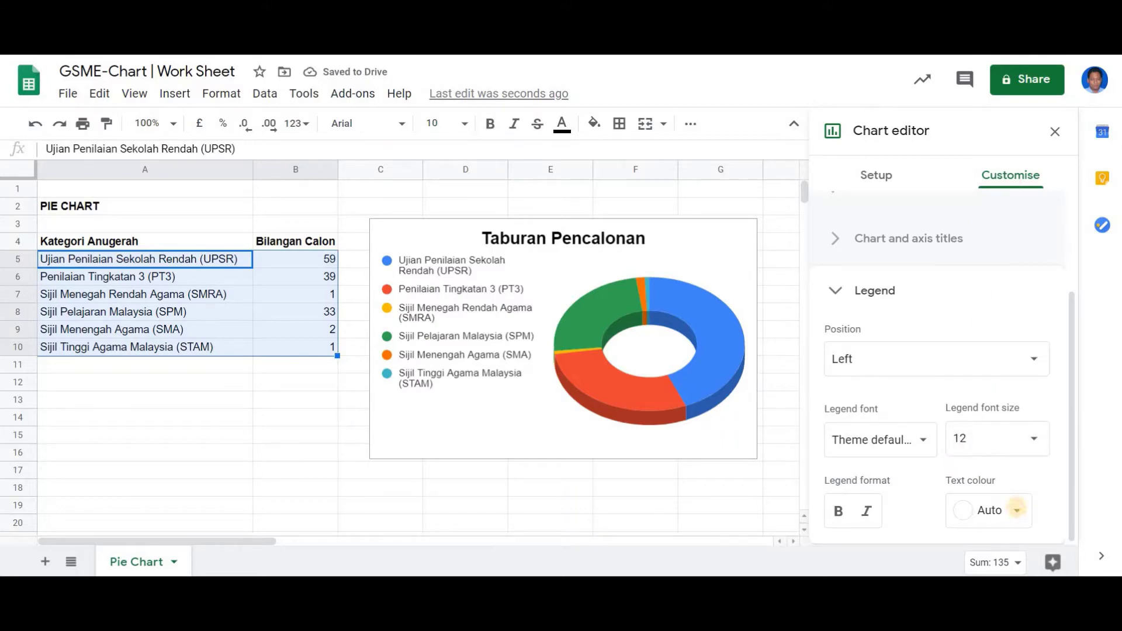
Try dark grey as the legend text colour, settle on cornflower blue and finish the legend settings
left_click(1016, 508)
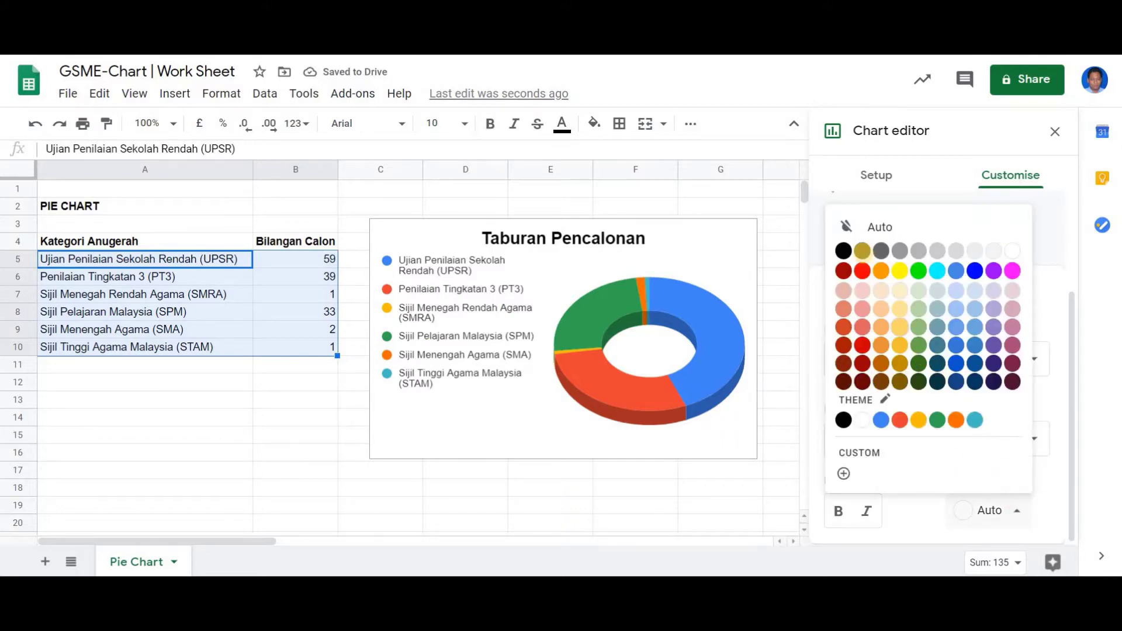
left_click(862, 250)
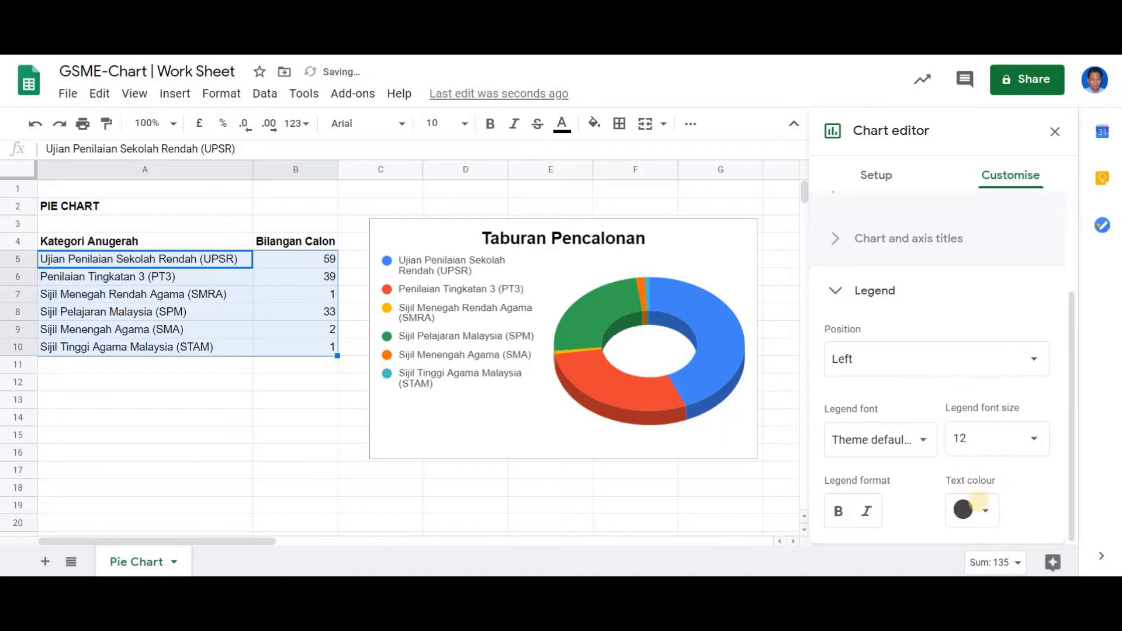
left_click(984, 511)
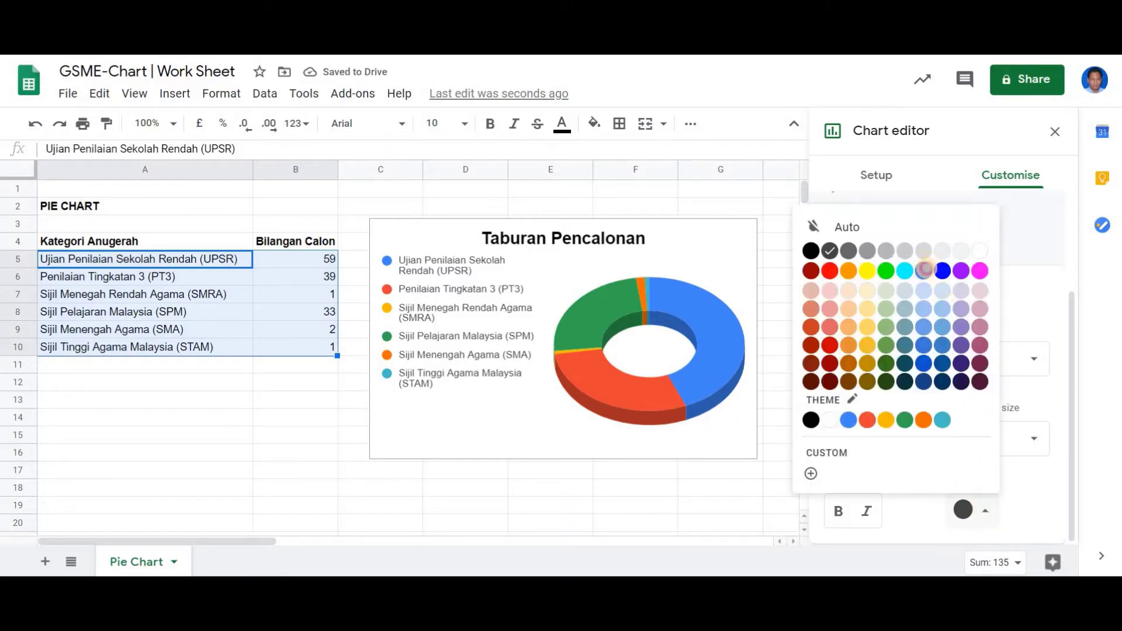
left_click(923, 270)
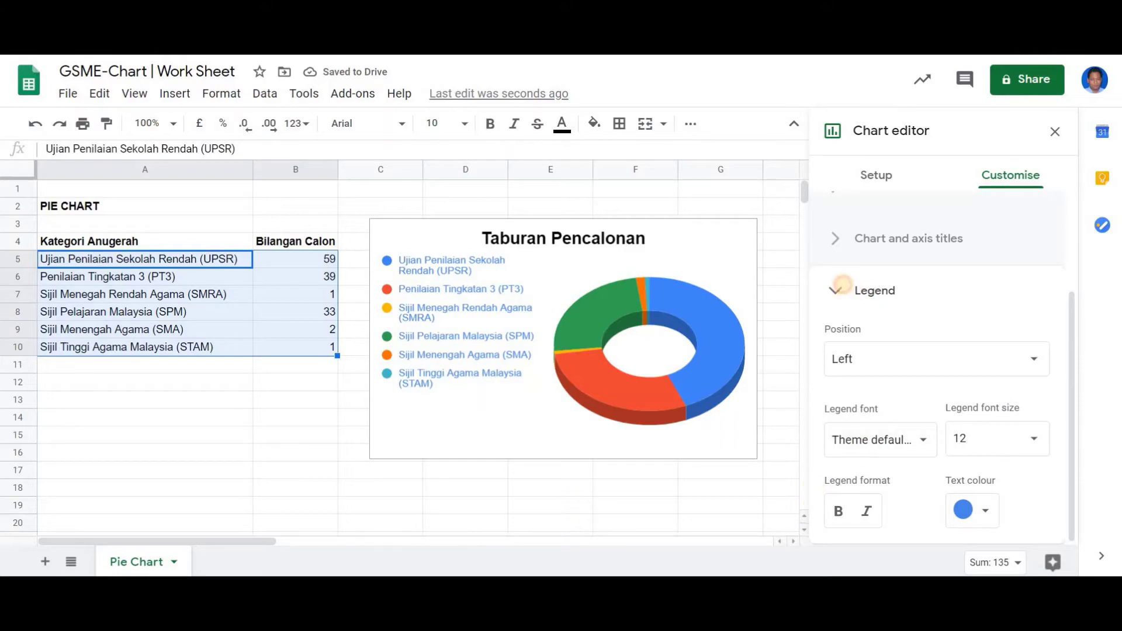
left_click(842, 287)
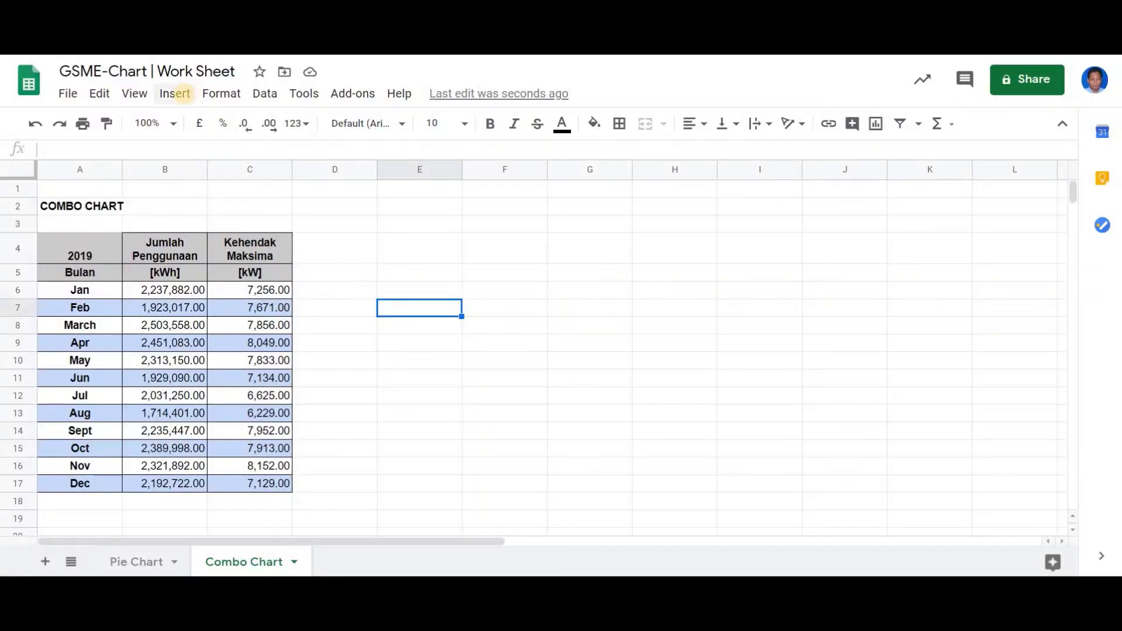
Insert a chart on the Combo Chart sheet, then move and resize it to sit beside the data table
left_click(176, 94)
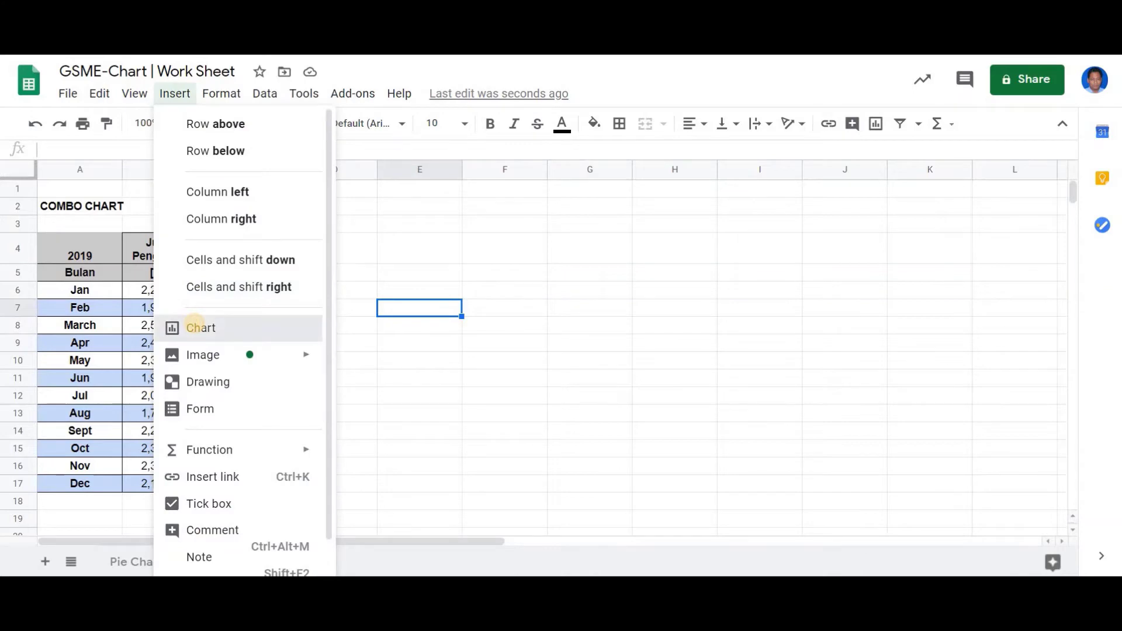
left_click(195, 324)
left_click_drag(200, 223, 351, 244)
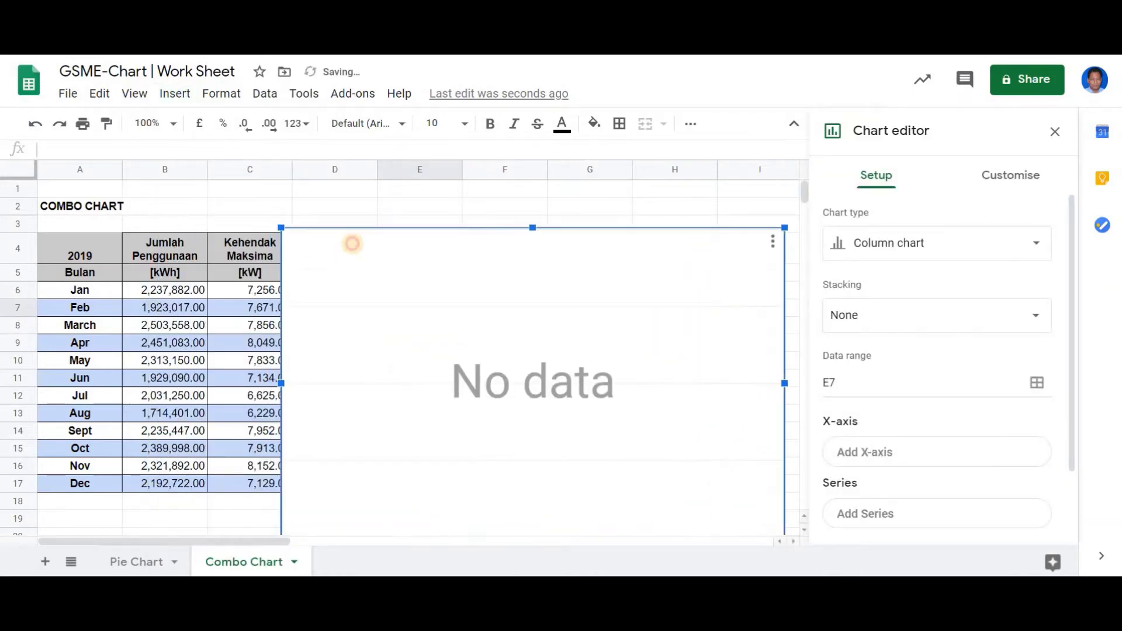
left_click(297, 211)
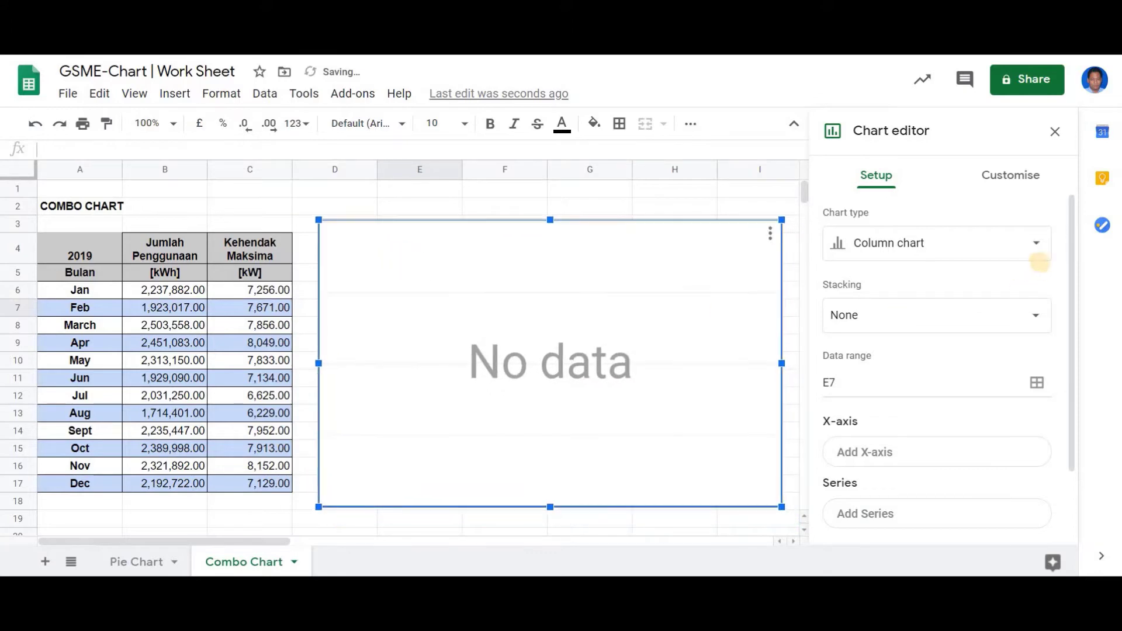
Change the chart type to Combo chart and set its data range to A5:C17
left_click(1037, 248)
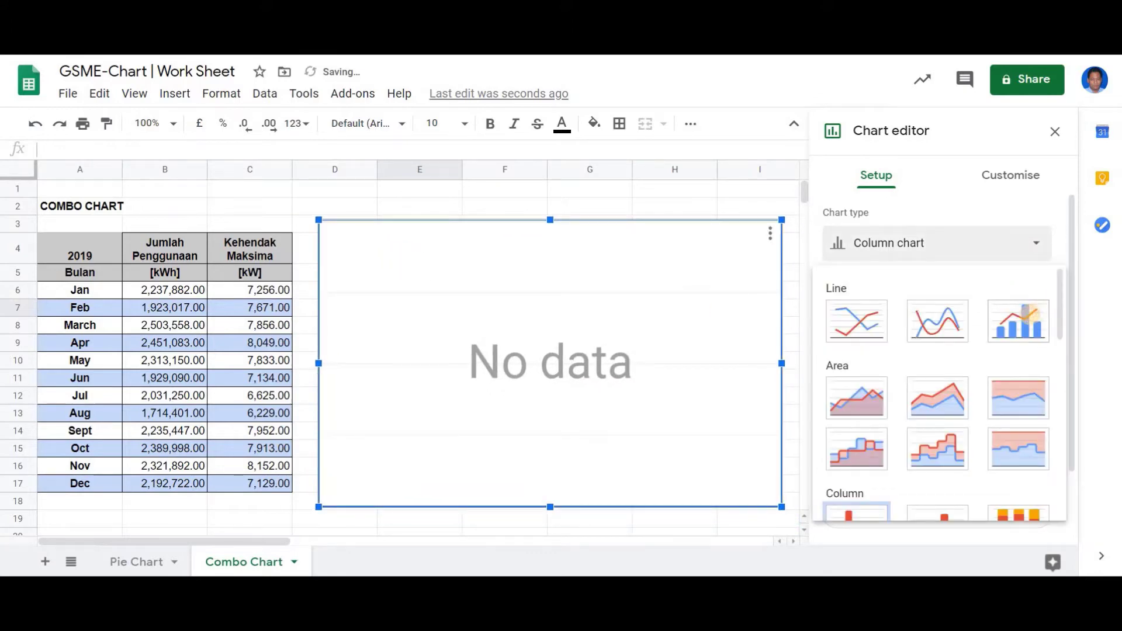
left_click(1029, 316)
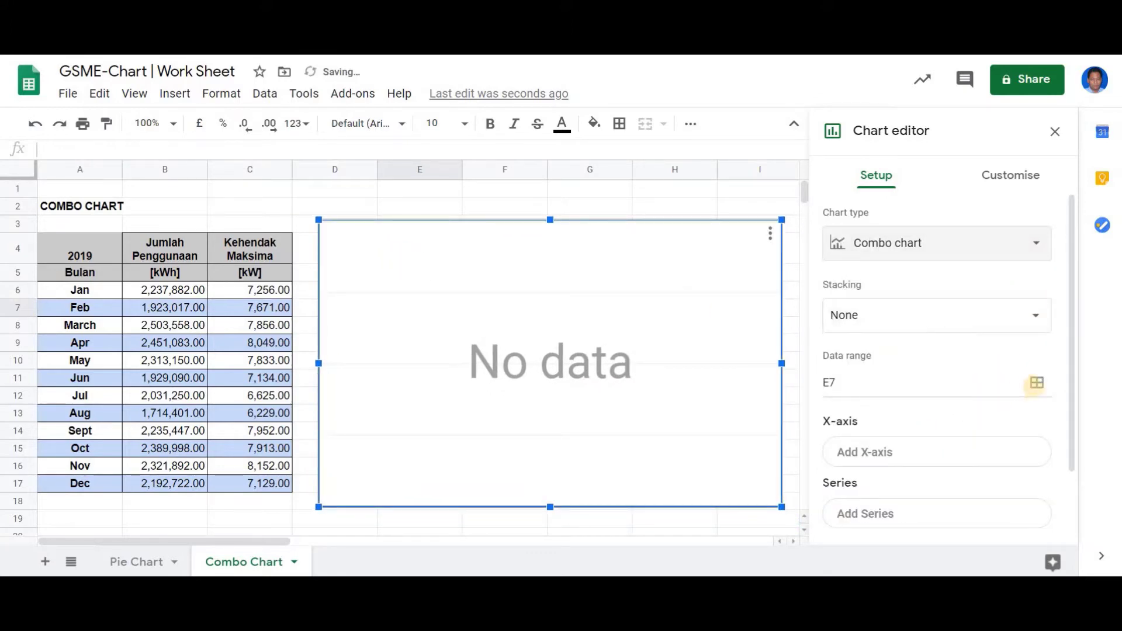
left_click(1037, 383)
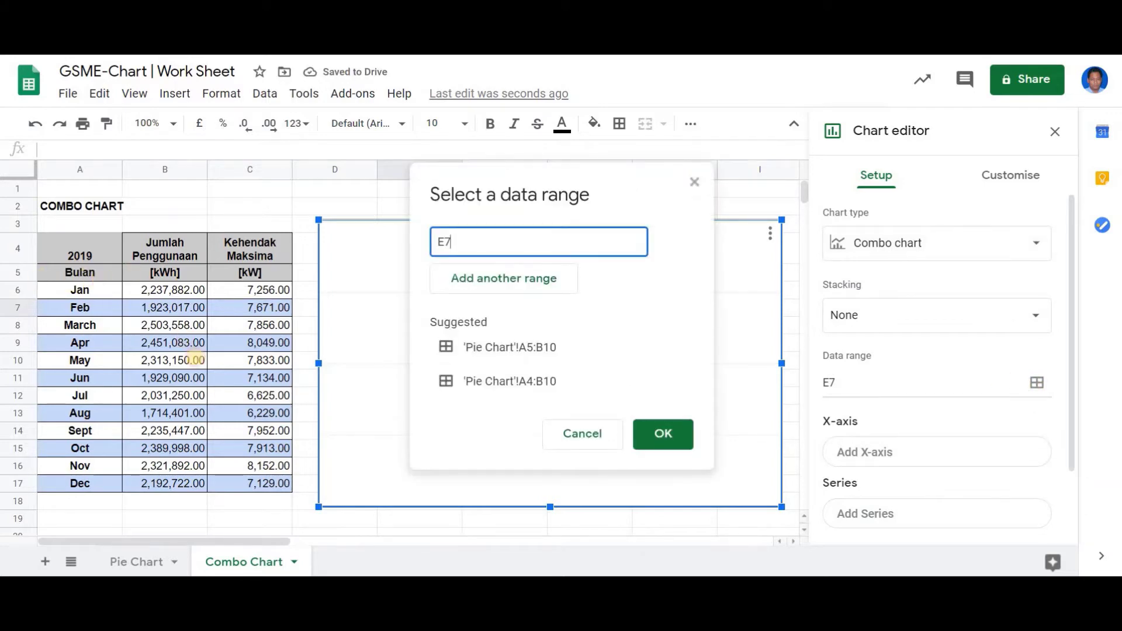
left_click_drag(80, 273, 280, 483)
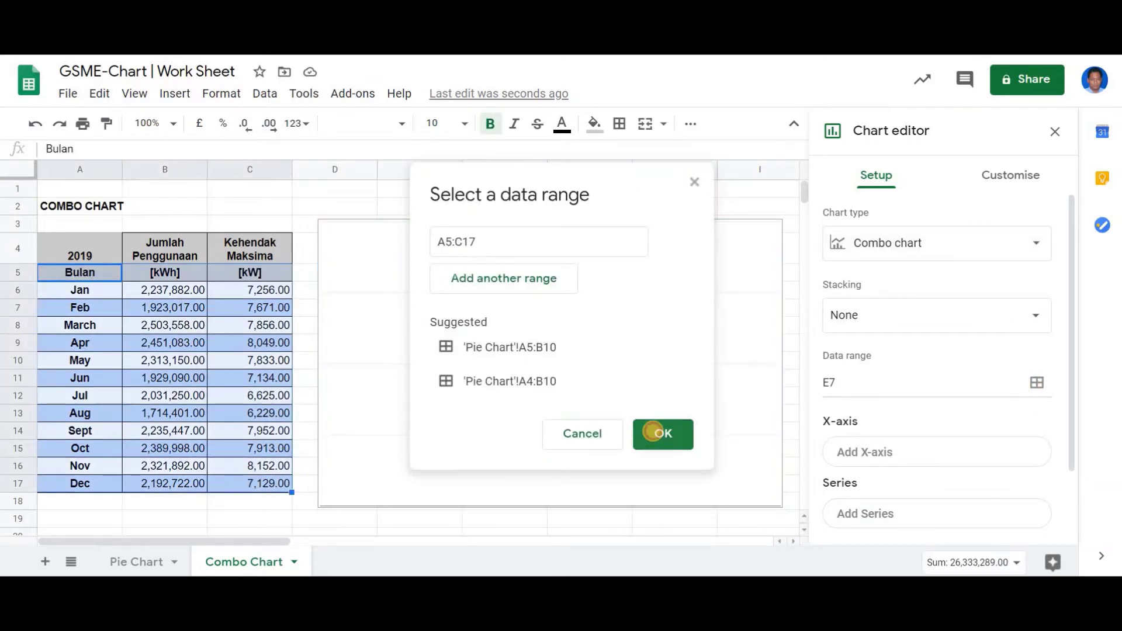
left_click(653, 433)
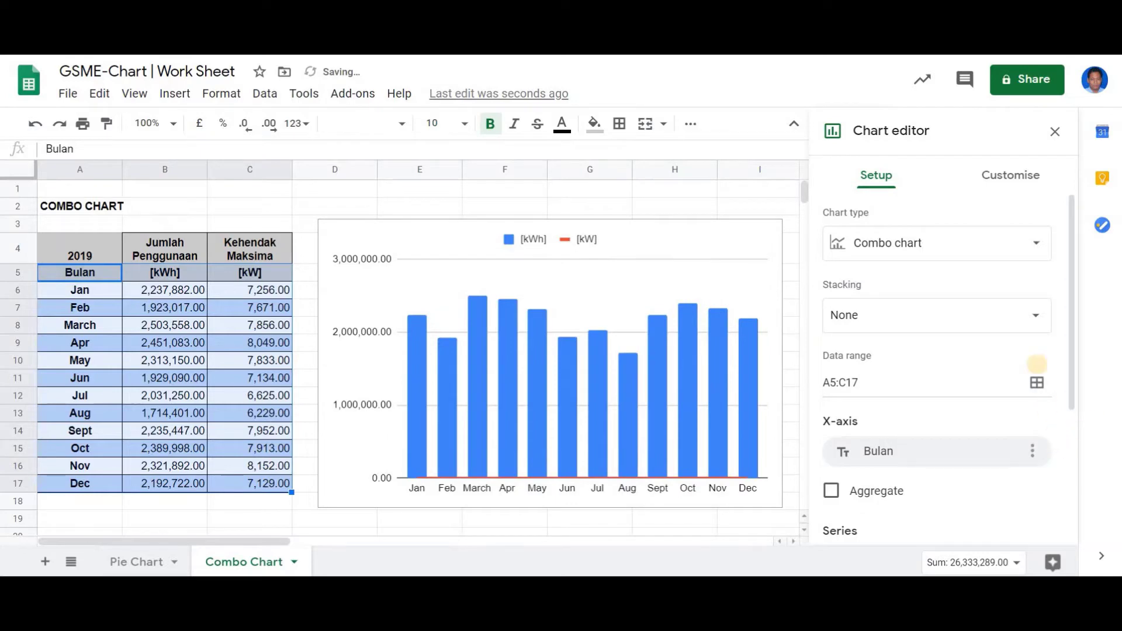
Assign the [kW] line series to the right axis and finish the series settings
left_click(1000, 175)
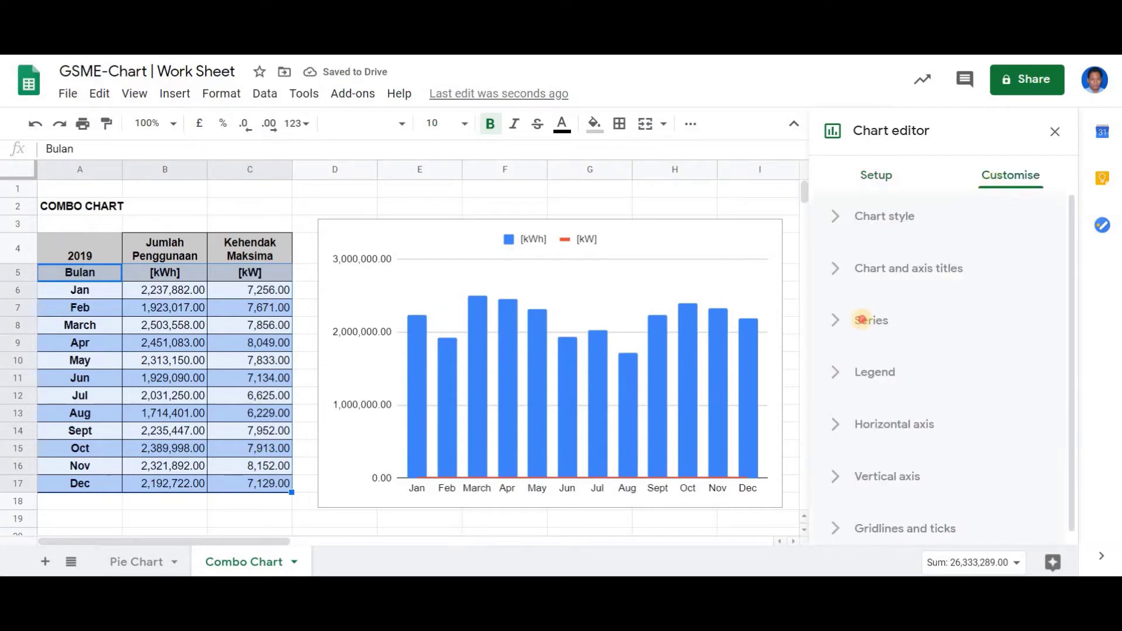
left_click(861, 319)
left_click(929, 367)
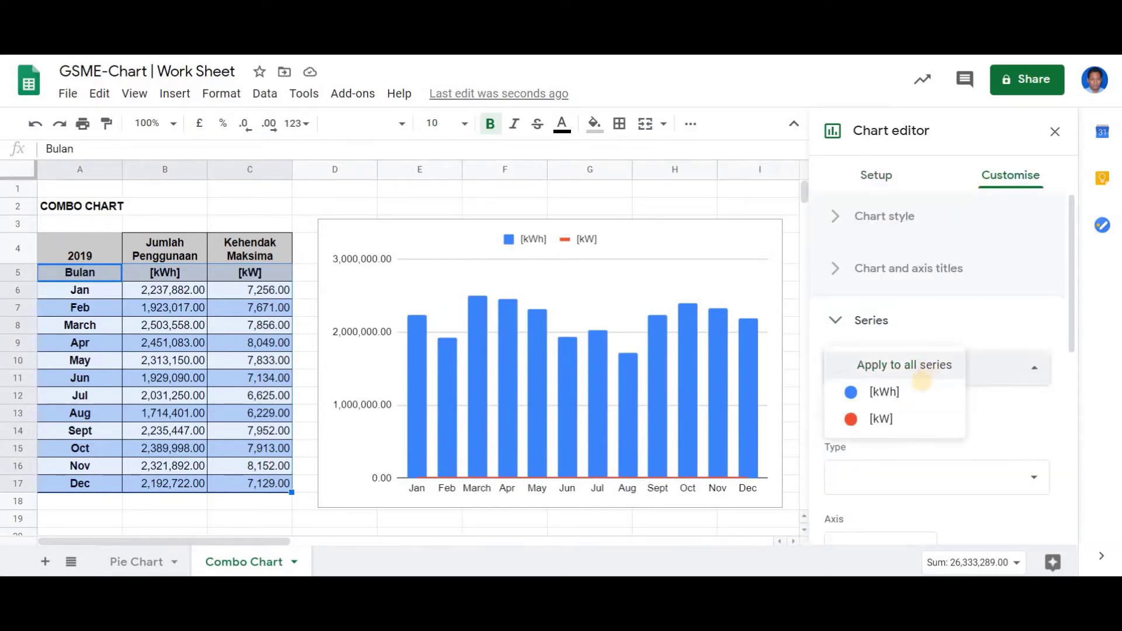
left_click(908, 417)
scroll(908, 415, "down", 5)
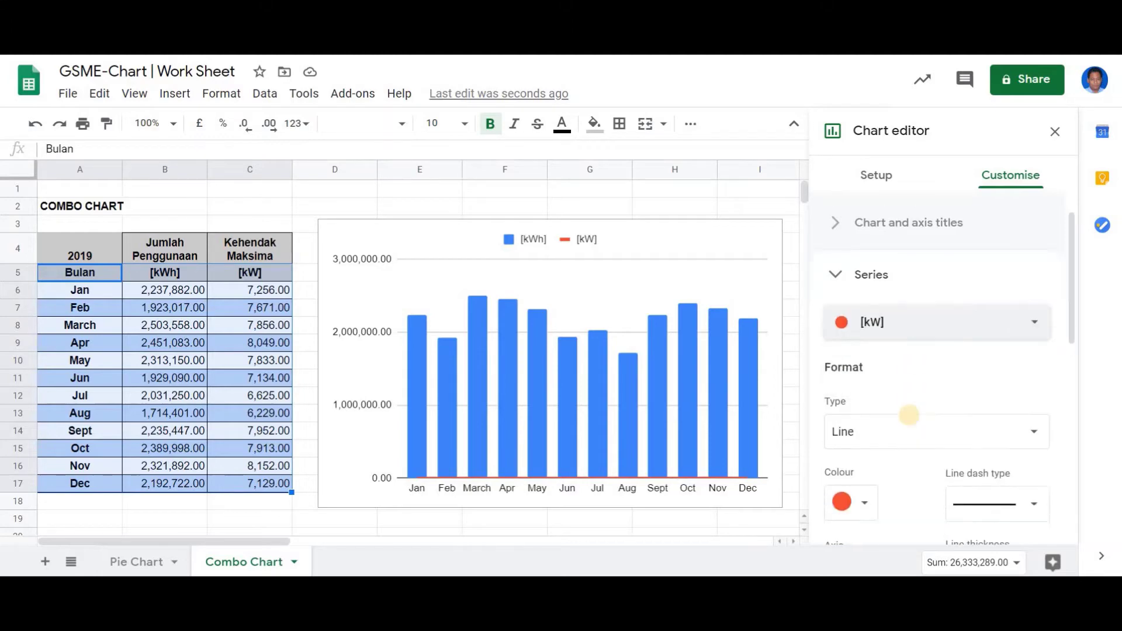
left_click(923, 353)
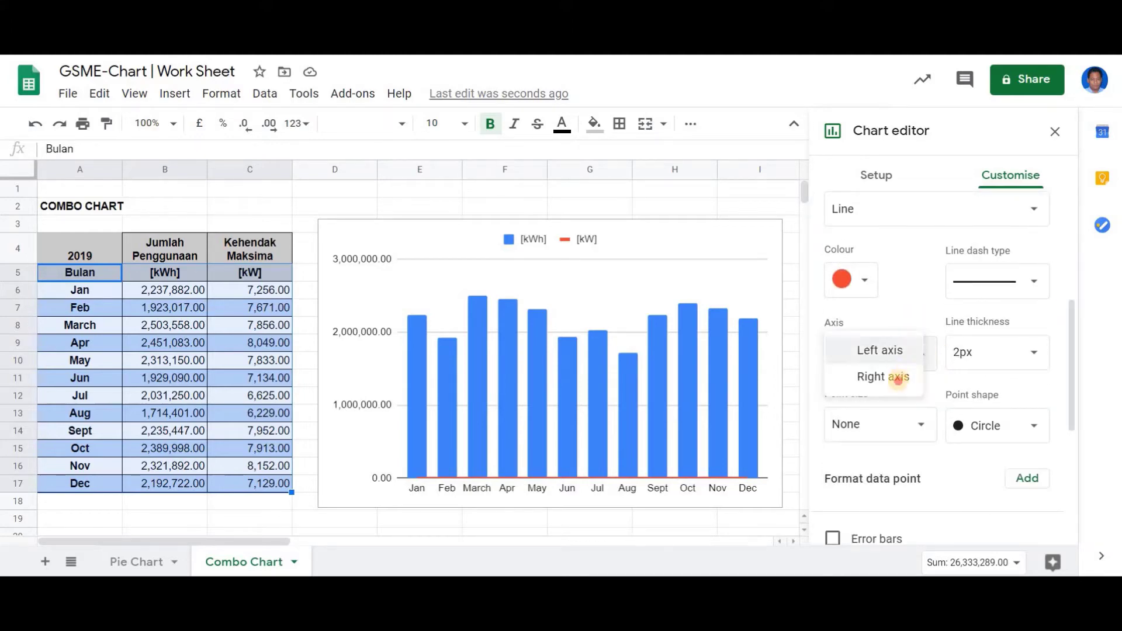
left_click(897, 377)
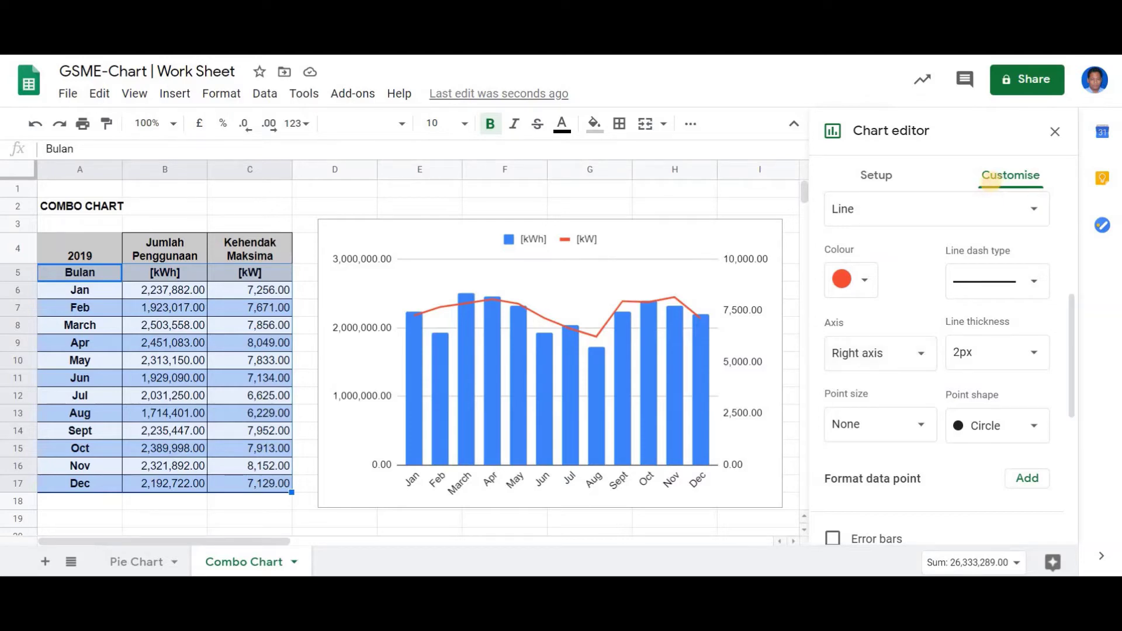
scroll(947, 209, "up", 3)
scroll(947, 209, "up", 3)
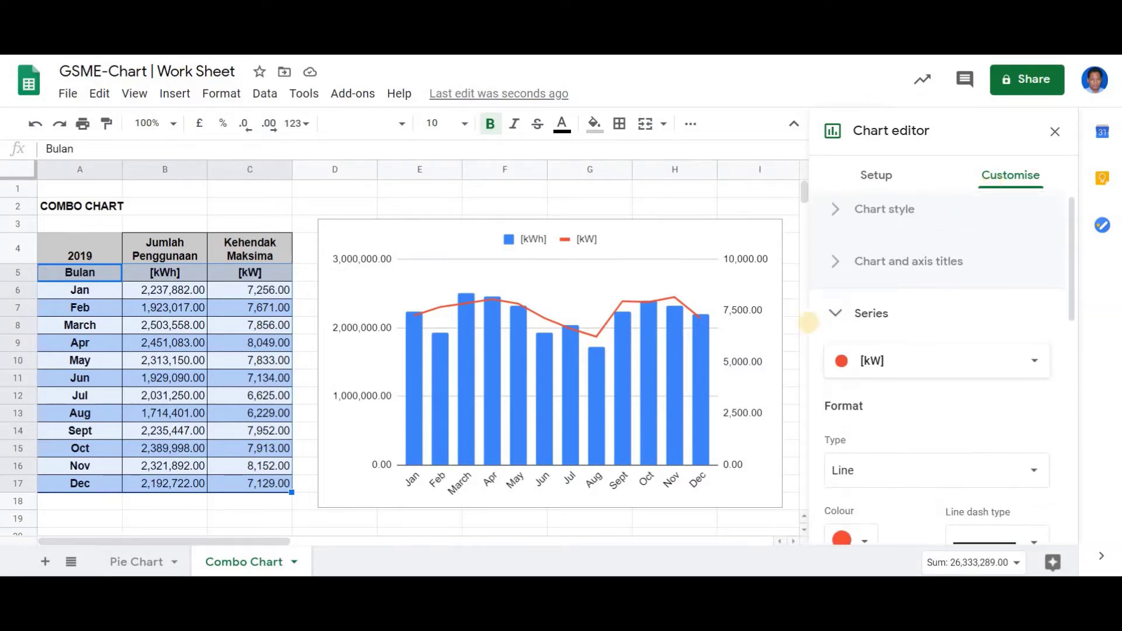
left_click(836, 320)
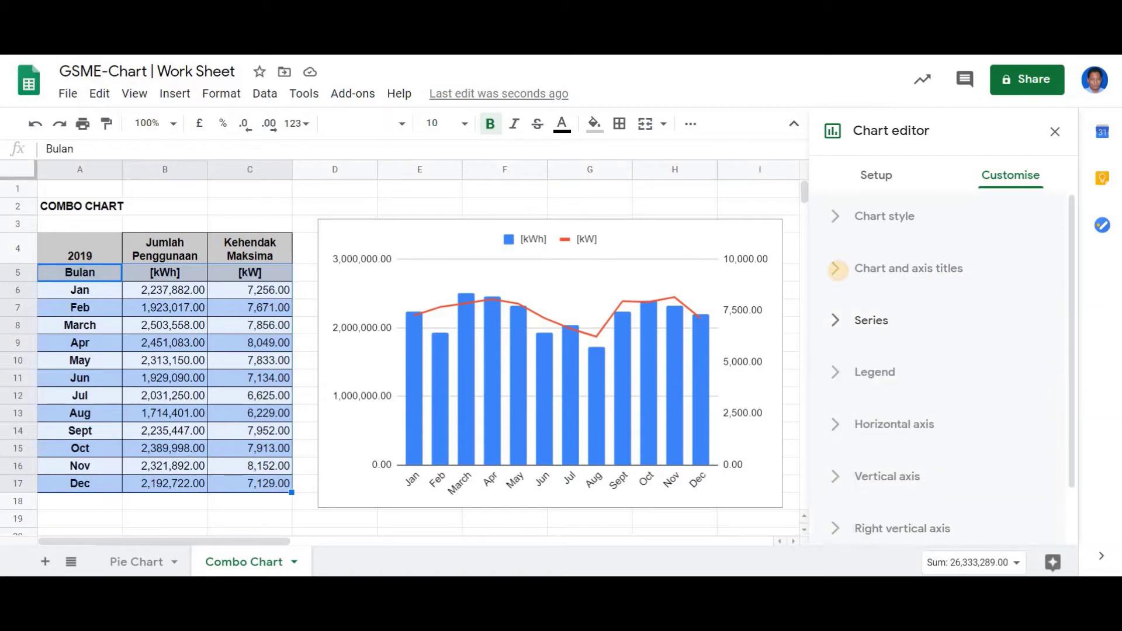
Set the combo chart's title to "Penggunaan Elektrik UTHM"
left_click(837, 269)
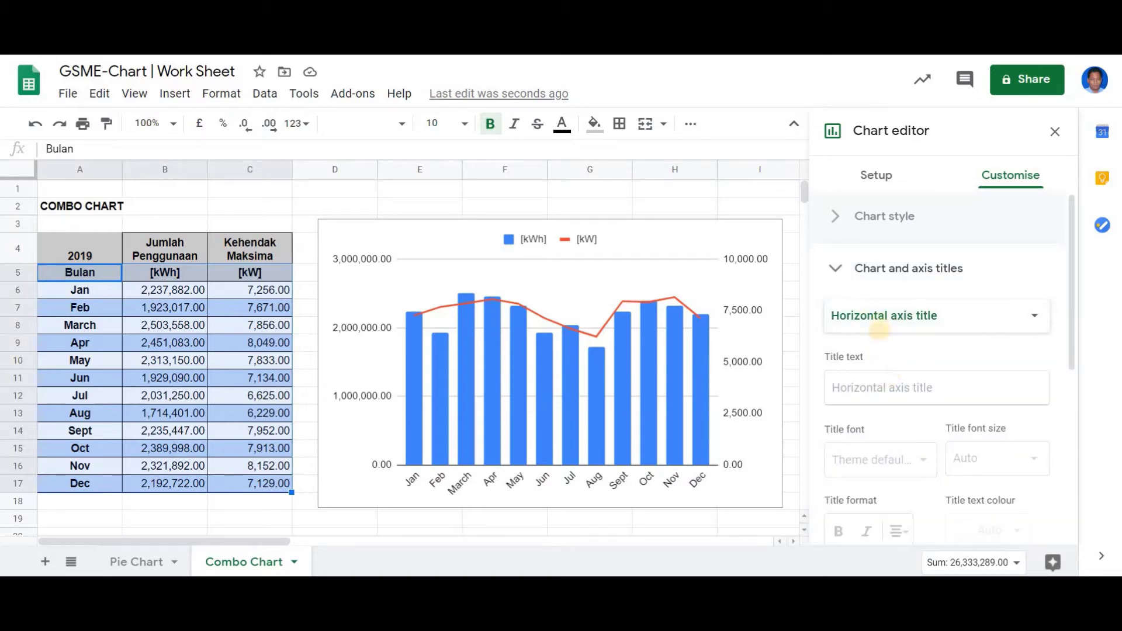
left_click(889, 316)
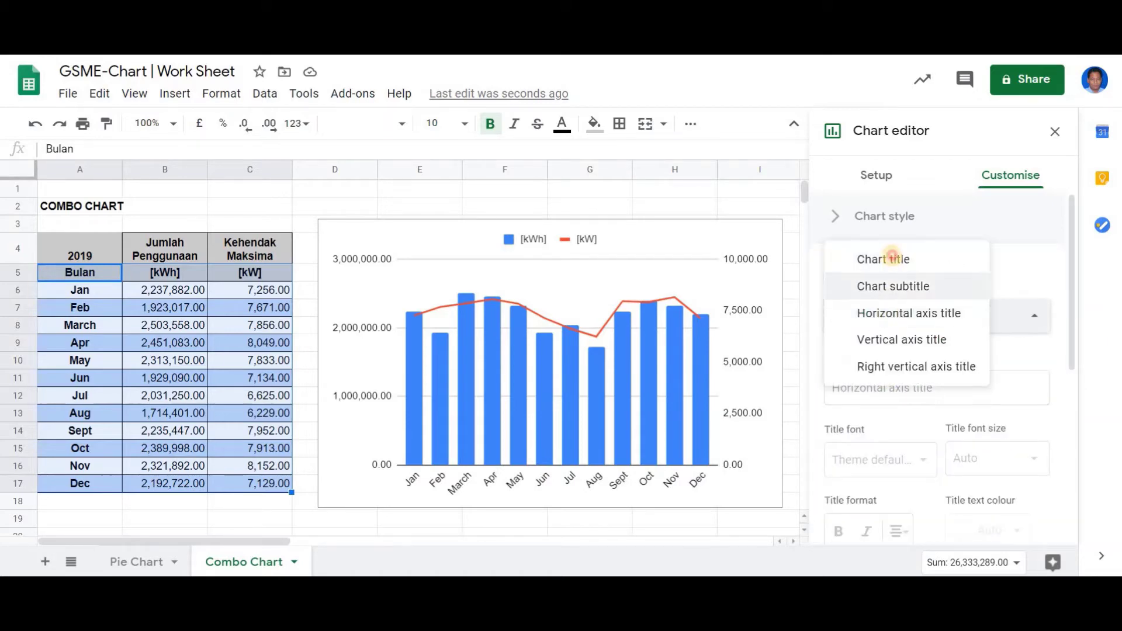
left_click(891, 257)
left_click(893, 385)
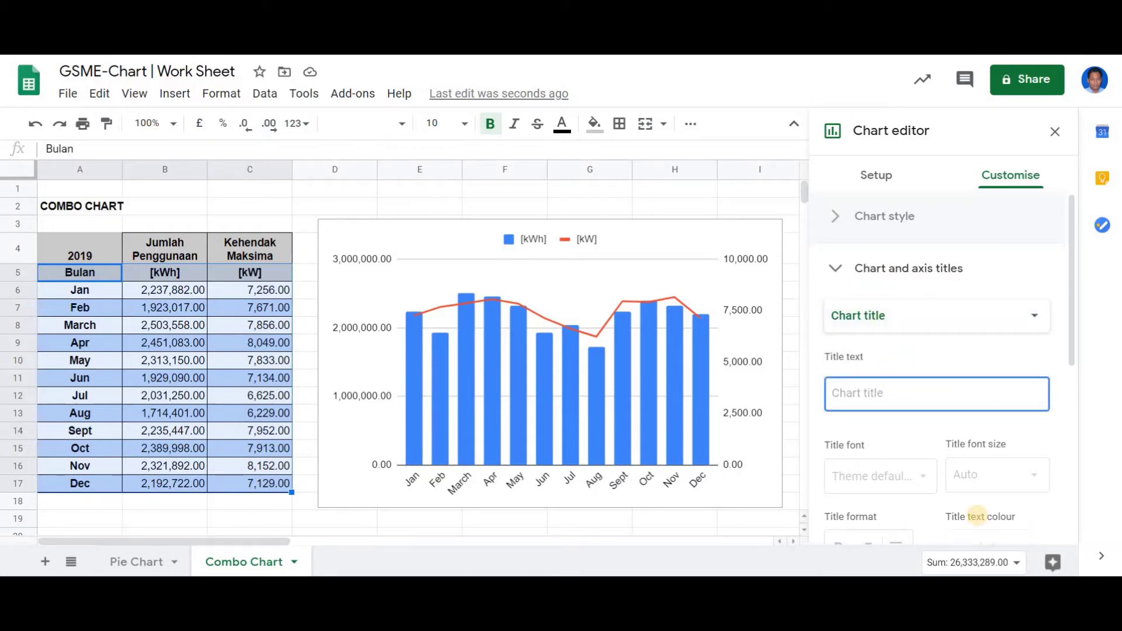
type("B")
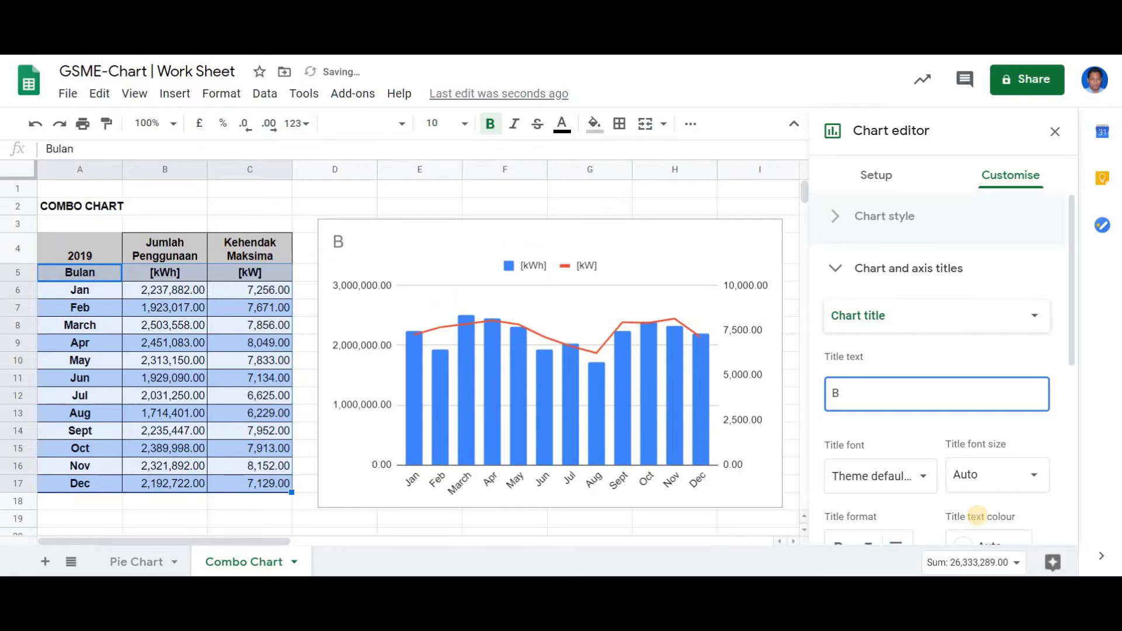
key("BackSpace")
type("Pen")
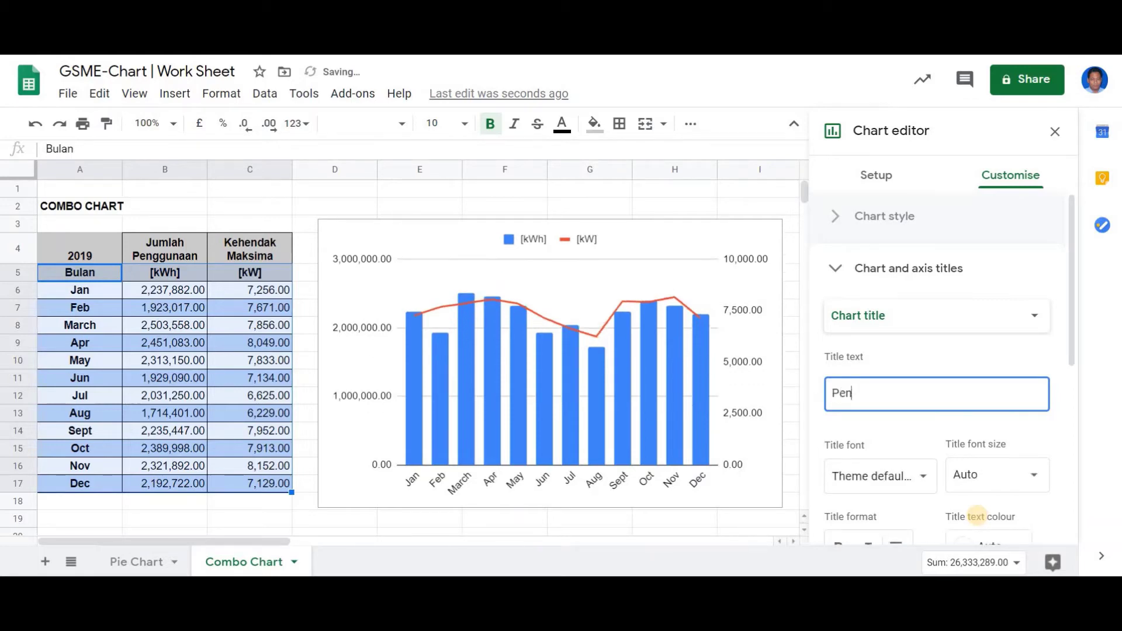
type("ggunaa")
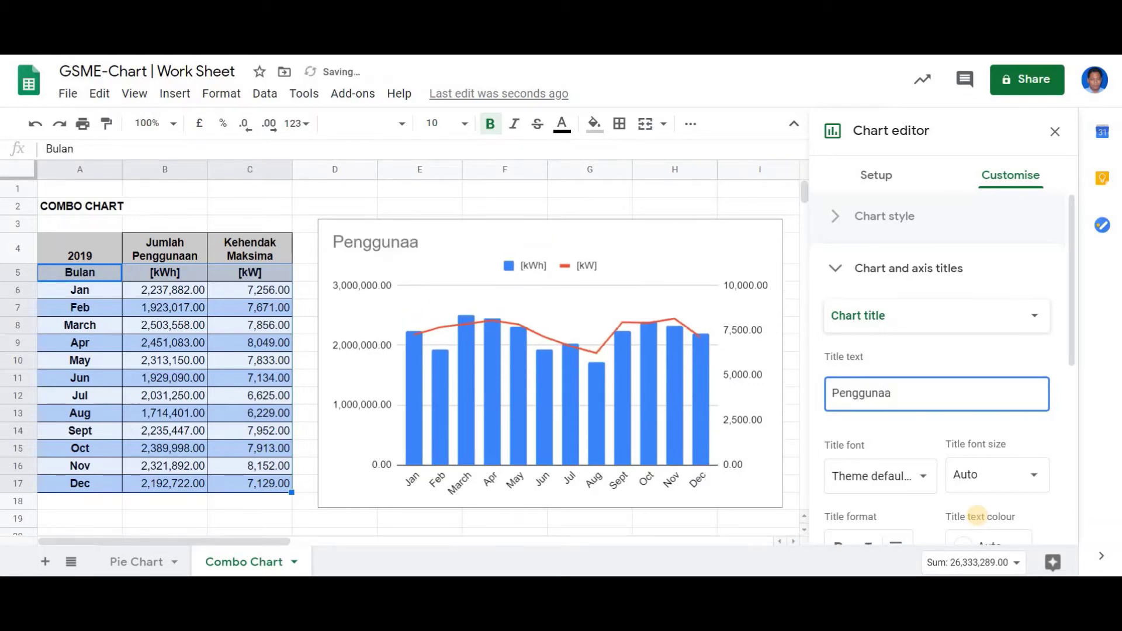
type("n Elektrik UTHM")
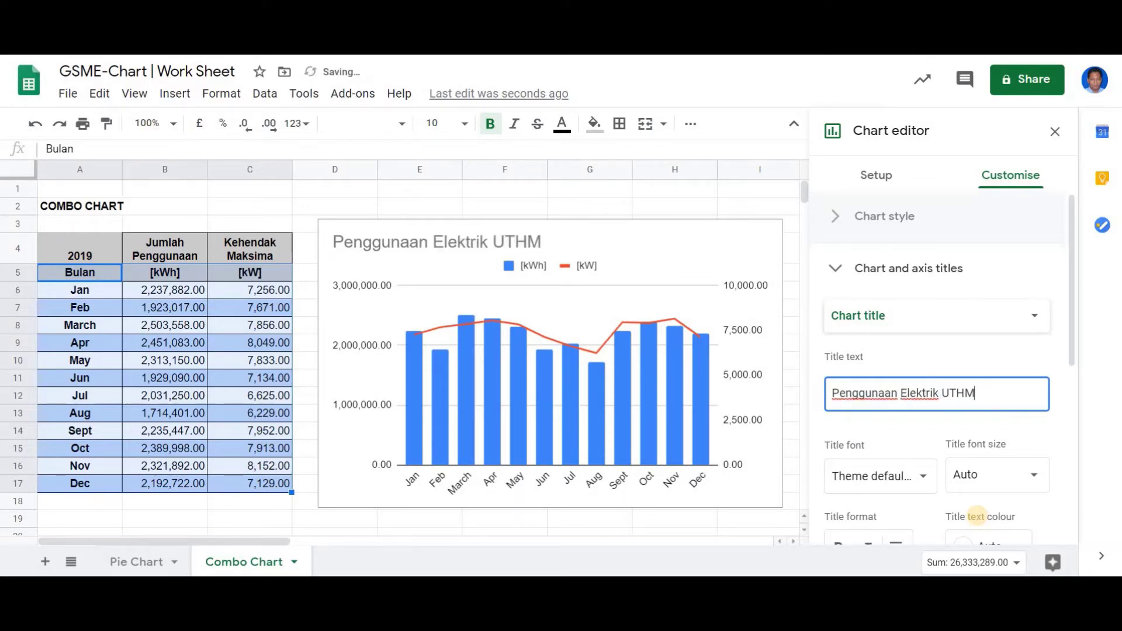
Add the chart subtitle "Tahun 2019" and centre-align it
left_click(931, 317)
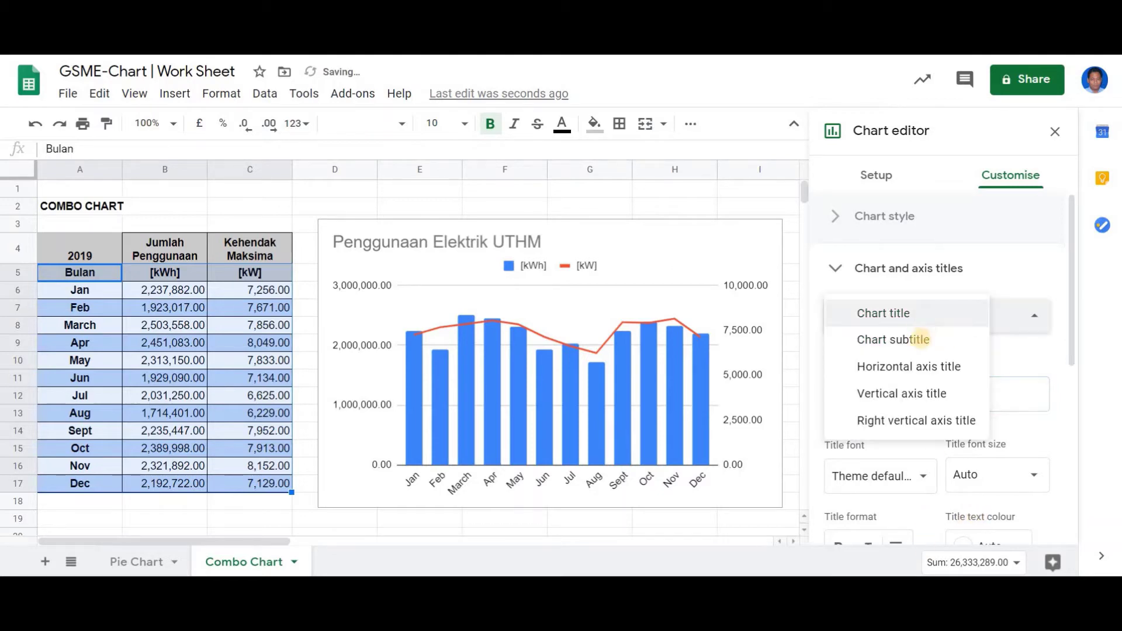
left_click(921, 339)
left_click(917, 385)
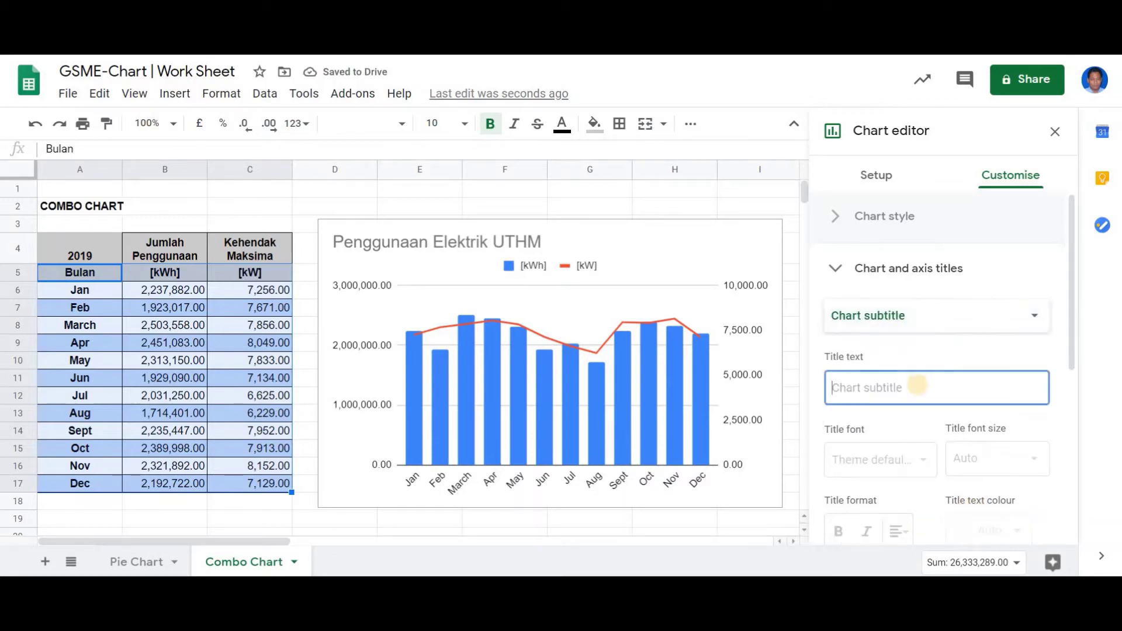
type("Tahun 2019")
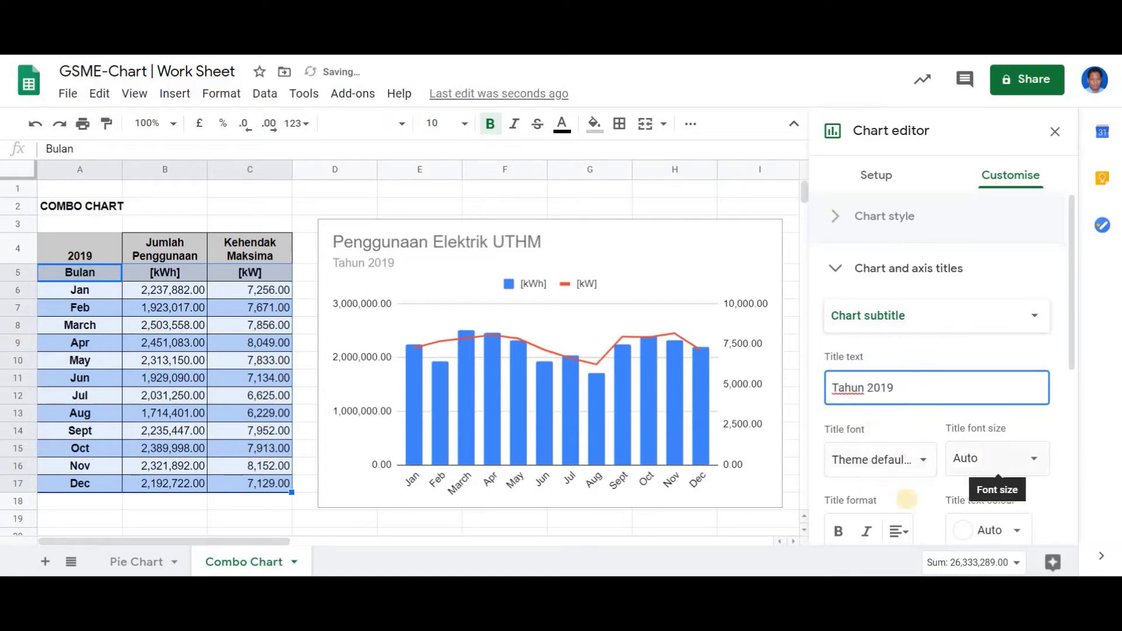
left_click(900, 529)
left_click(924, 494)
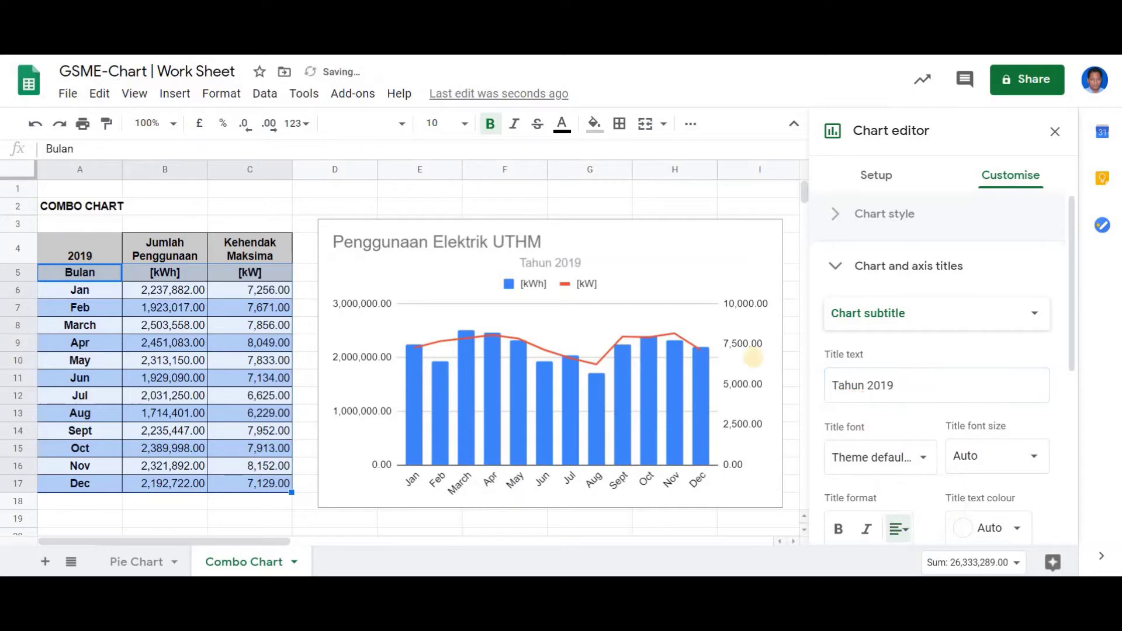
Centre-align the combo chart's main title above the subtitle
left_click(906, 316)
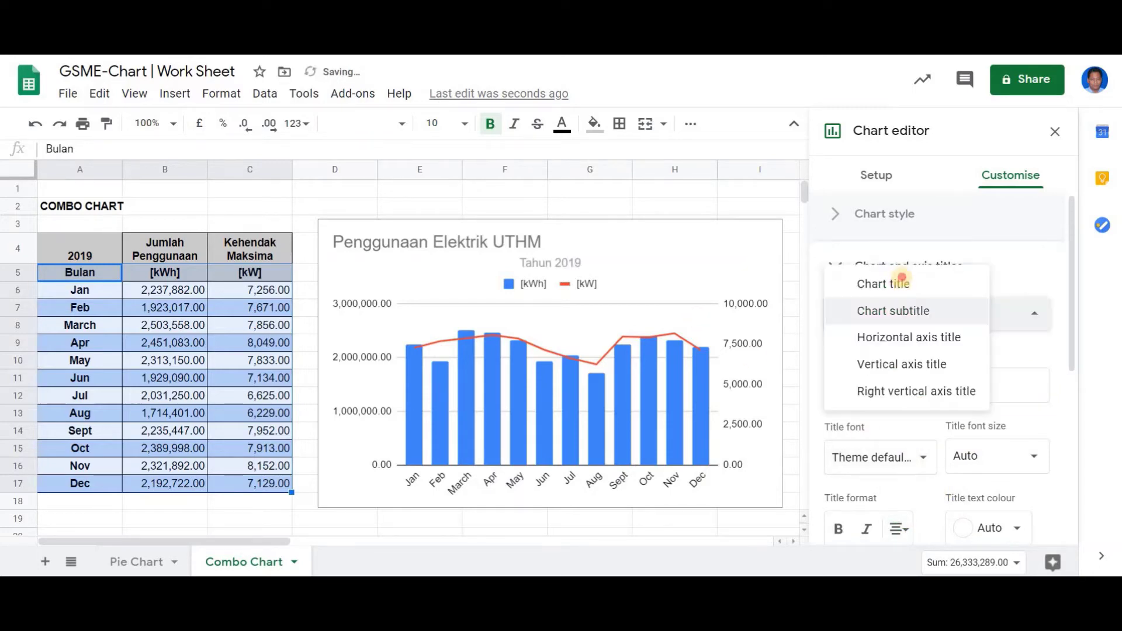
left_click(883, 283)
scroll(896, 501, "down", 1)
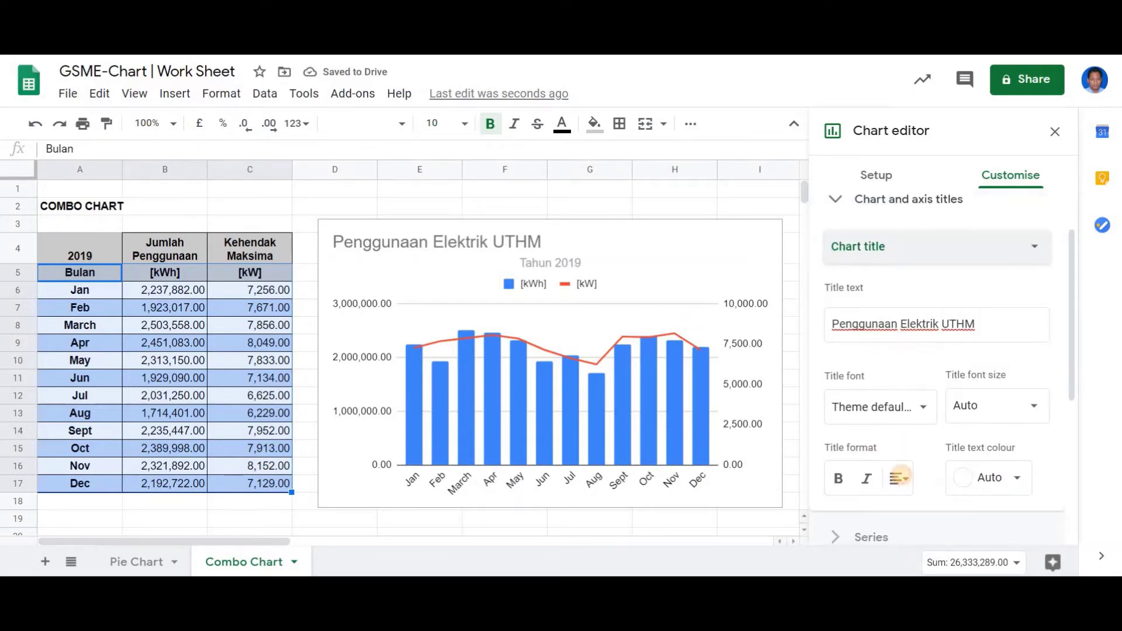
left_click(897, 478)
left_click(922, 512)
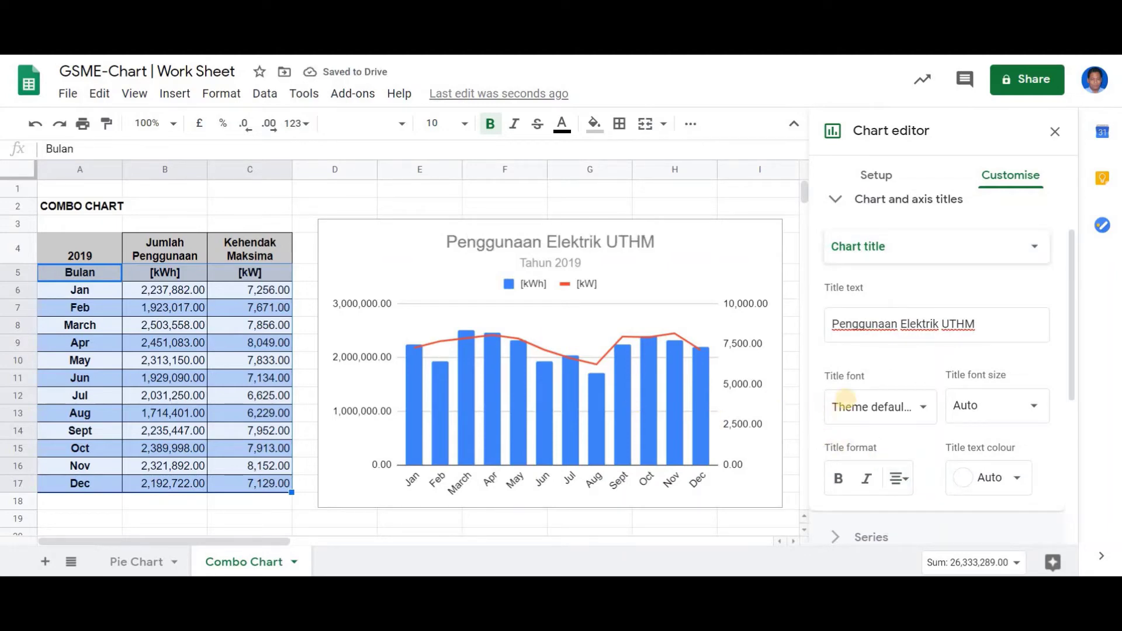
Set the horizontal axis title of the combo chart to "Bulan"
left_click(862, 245)
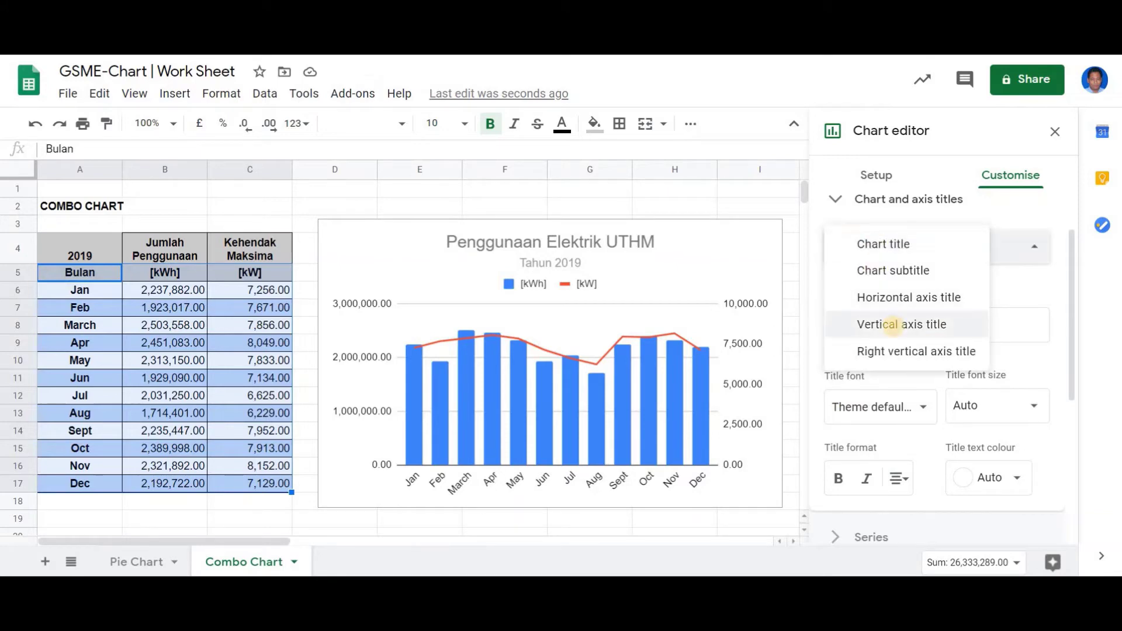
left_click(890, 303)
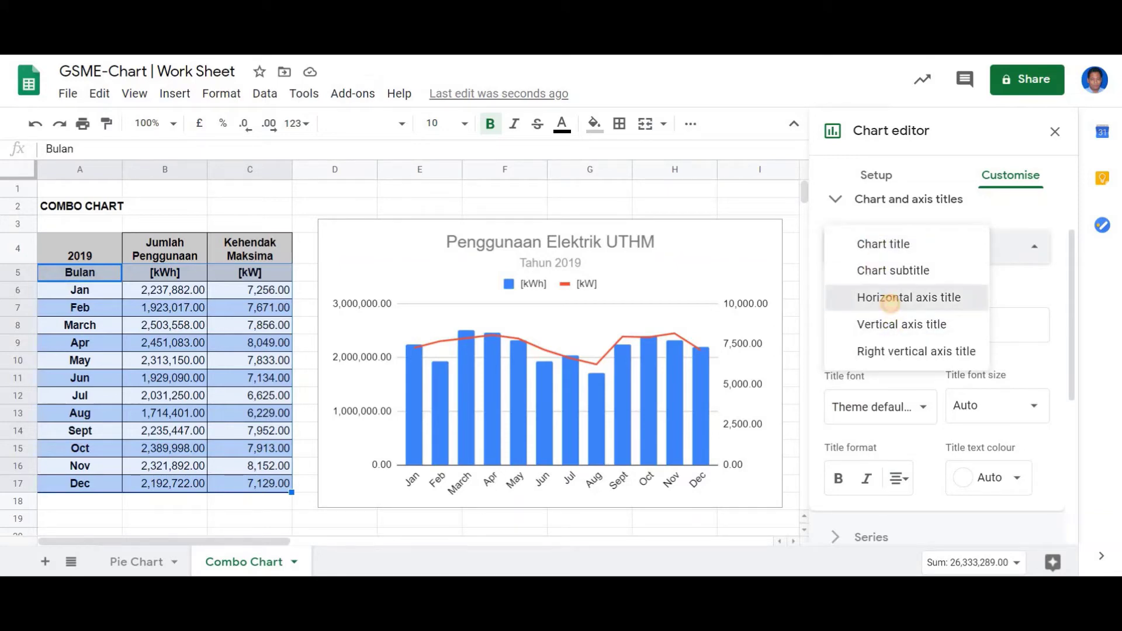
left_click(889, 321)
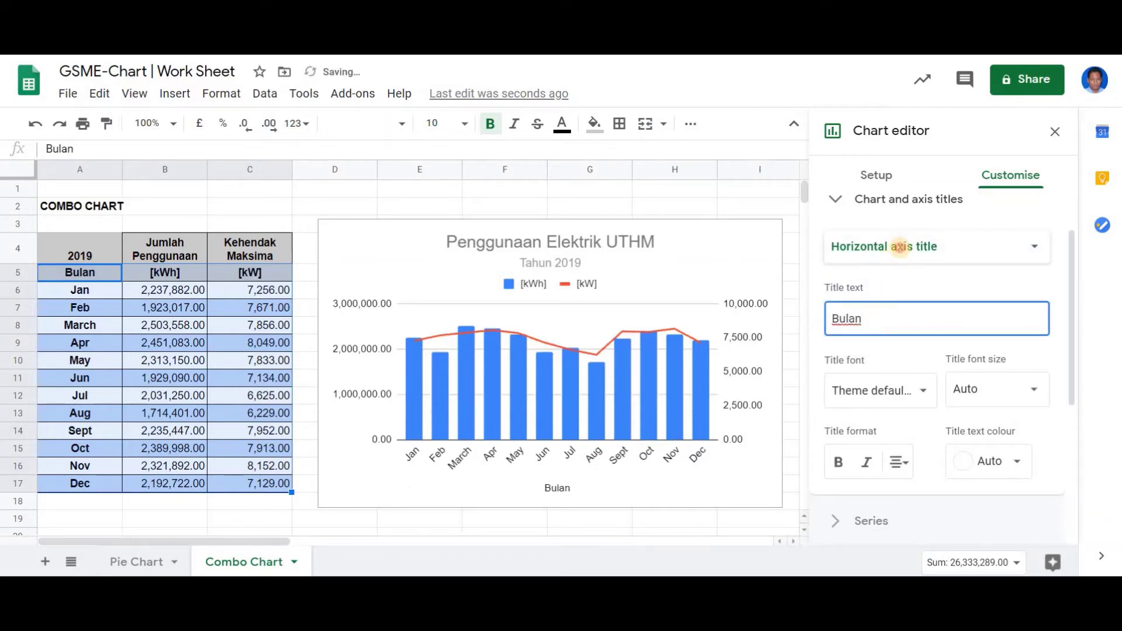
Set the left vertical axis title of the combo chart to "[kWh]"
left_click(898, 247)
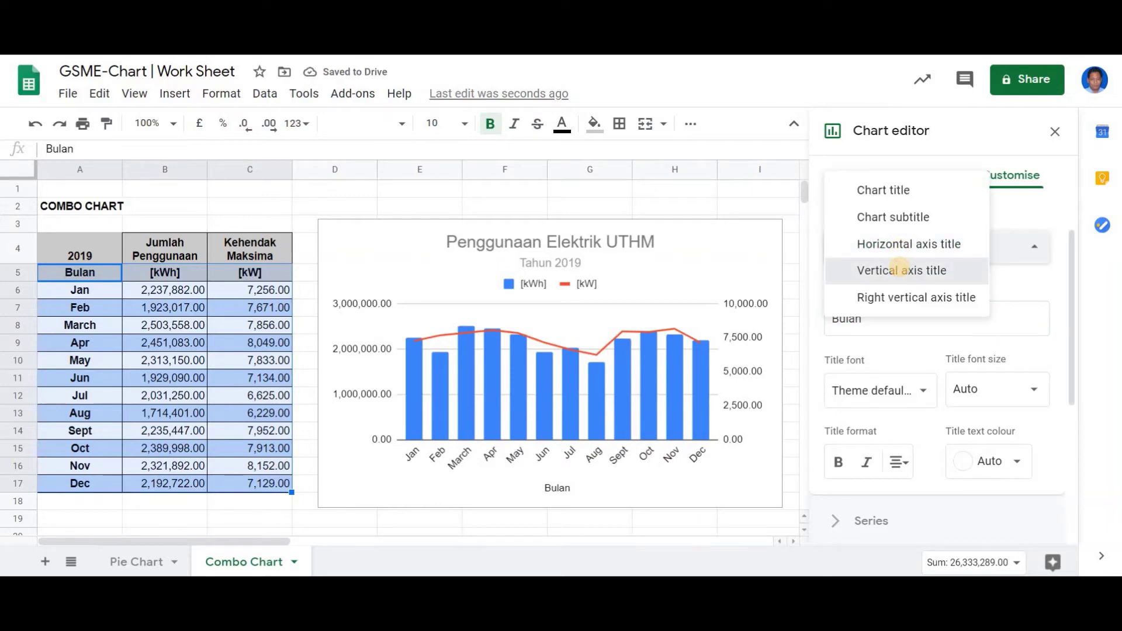
left_click(901, 268)
left_click(894, 318)
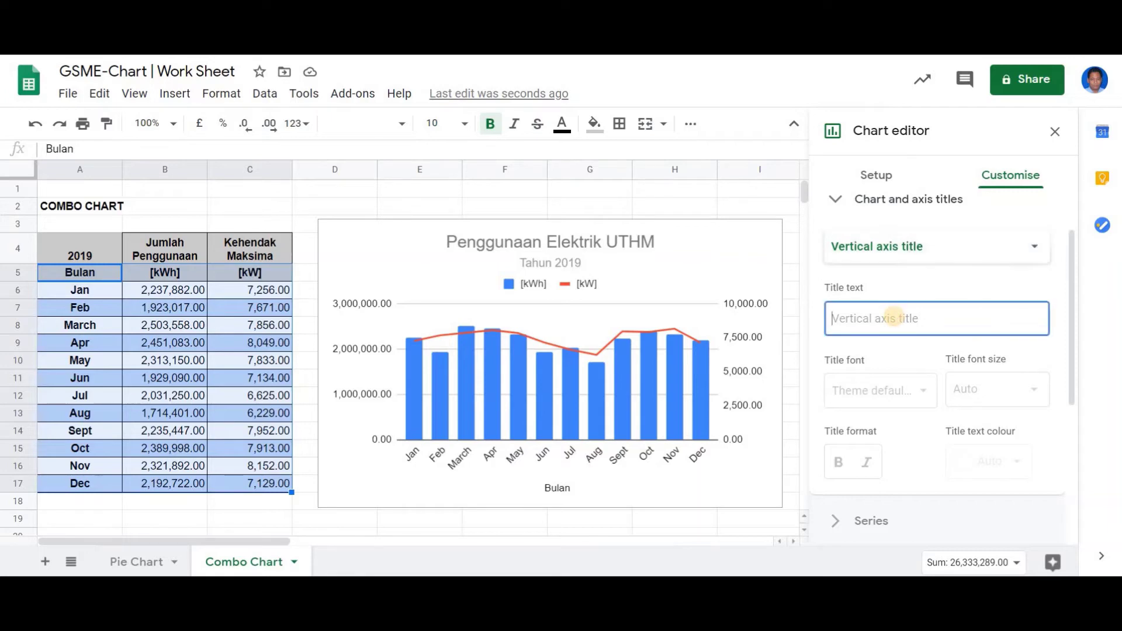
type("[kWh")
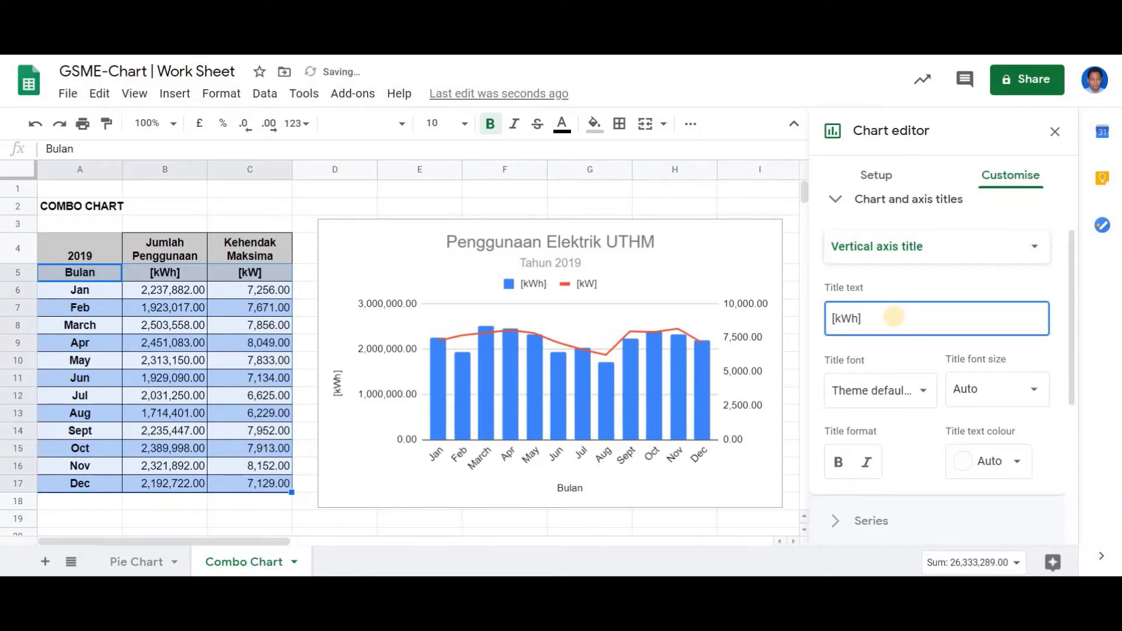
Set the right vertical axis title of the combo chart to "[kW]"
left_click(903, 252)
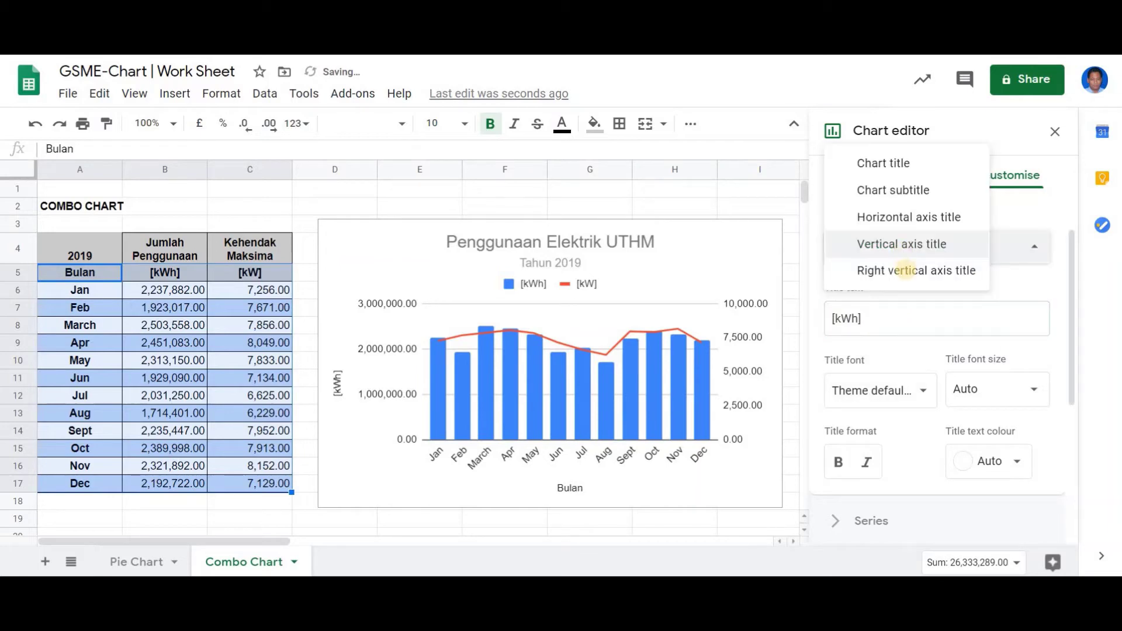
left_click(903, 268)
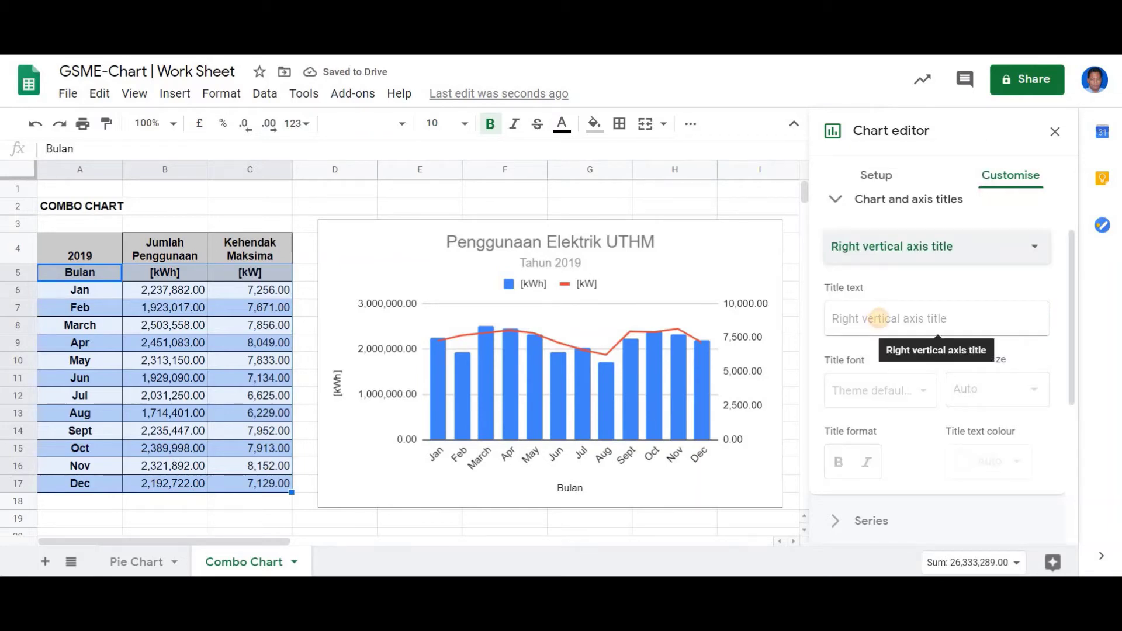
left_click(880, 319)
type("[")
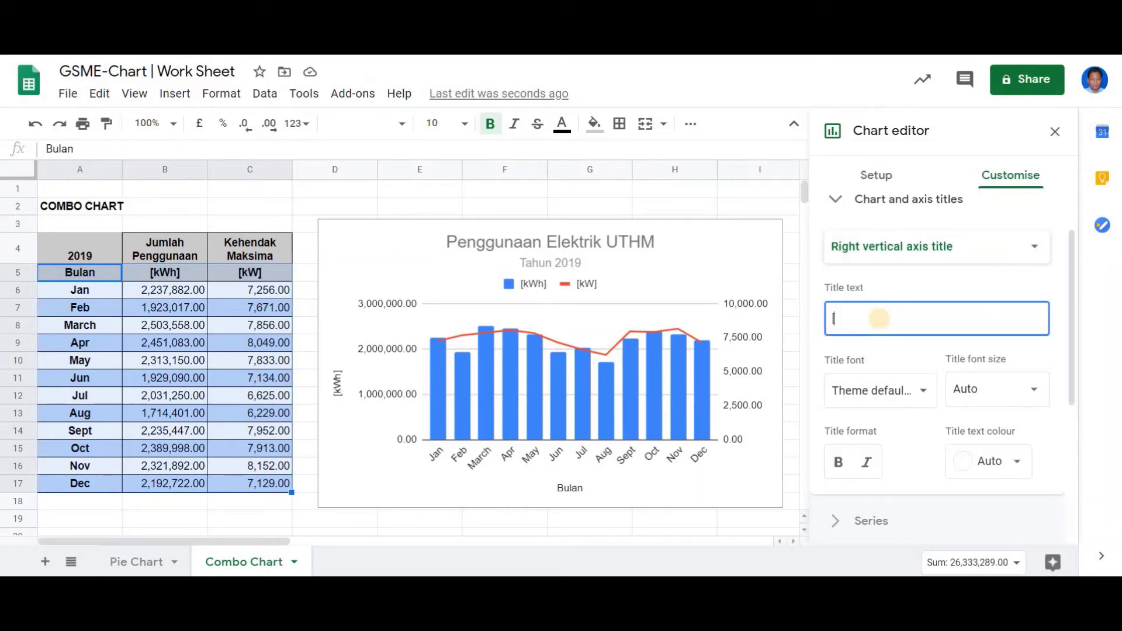
type("kW]")
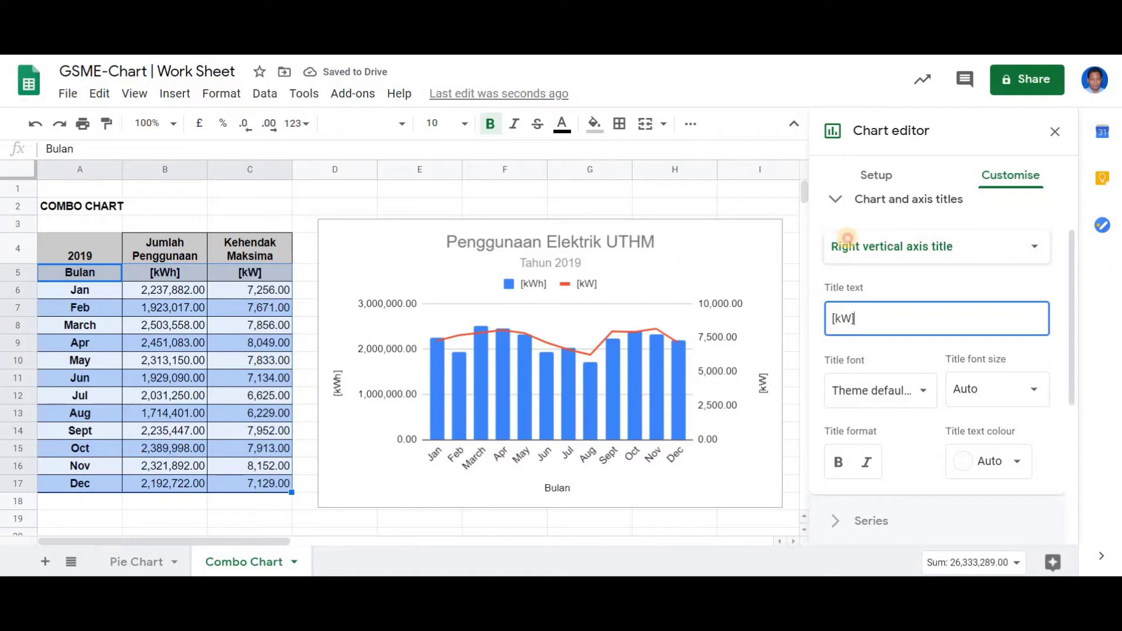
left_click(842, 245)
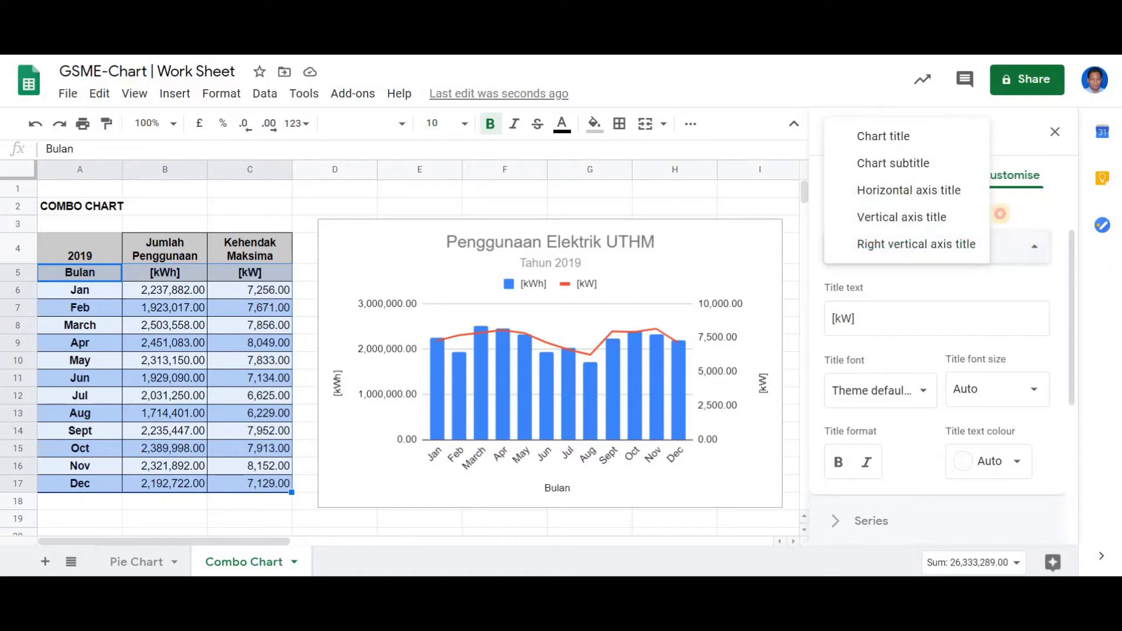
left_click(834, 176)
left_click(900, 212)
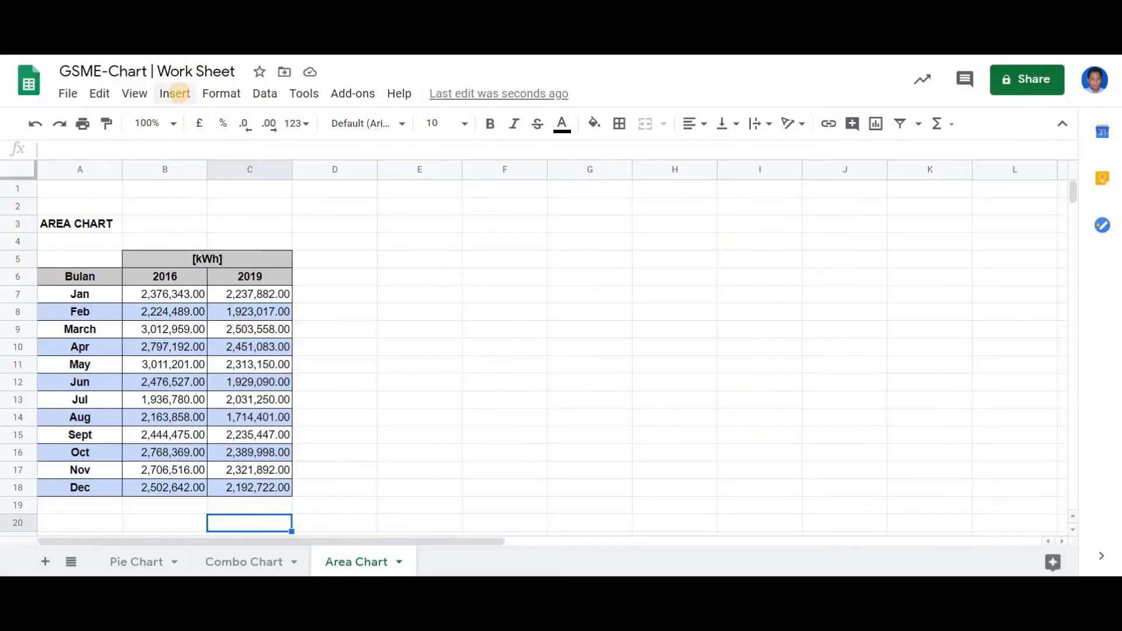
Insert a chart on the Area Chart sheet, shrink it and place it beside the table, spanning about columns D to I
left_click(174, 93)
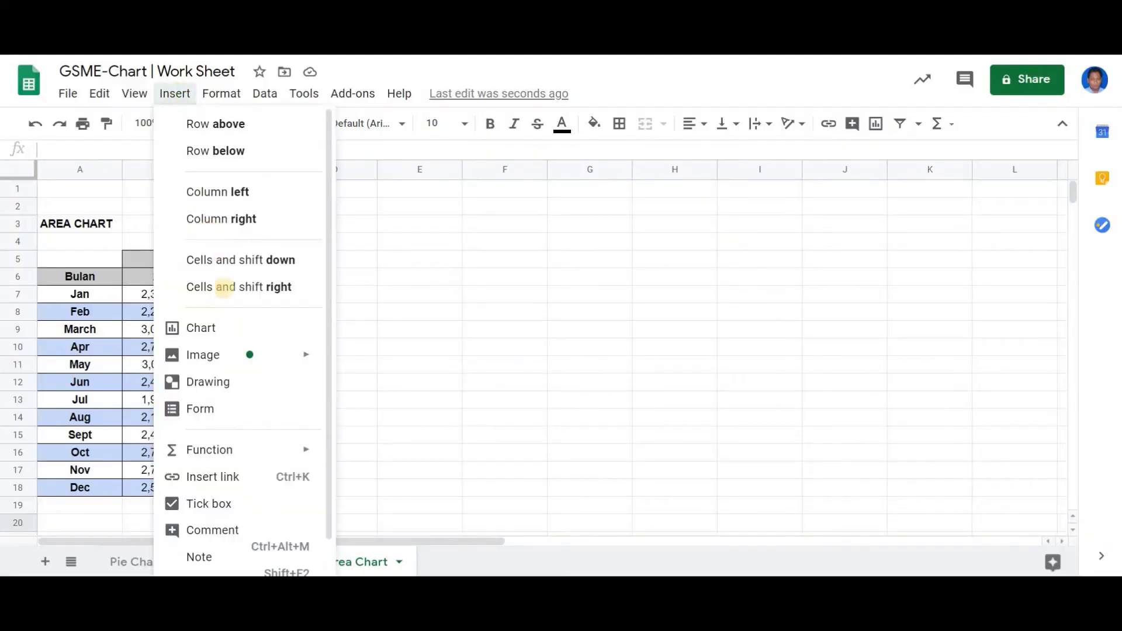
left_click(218, 326)
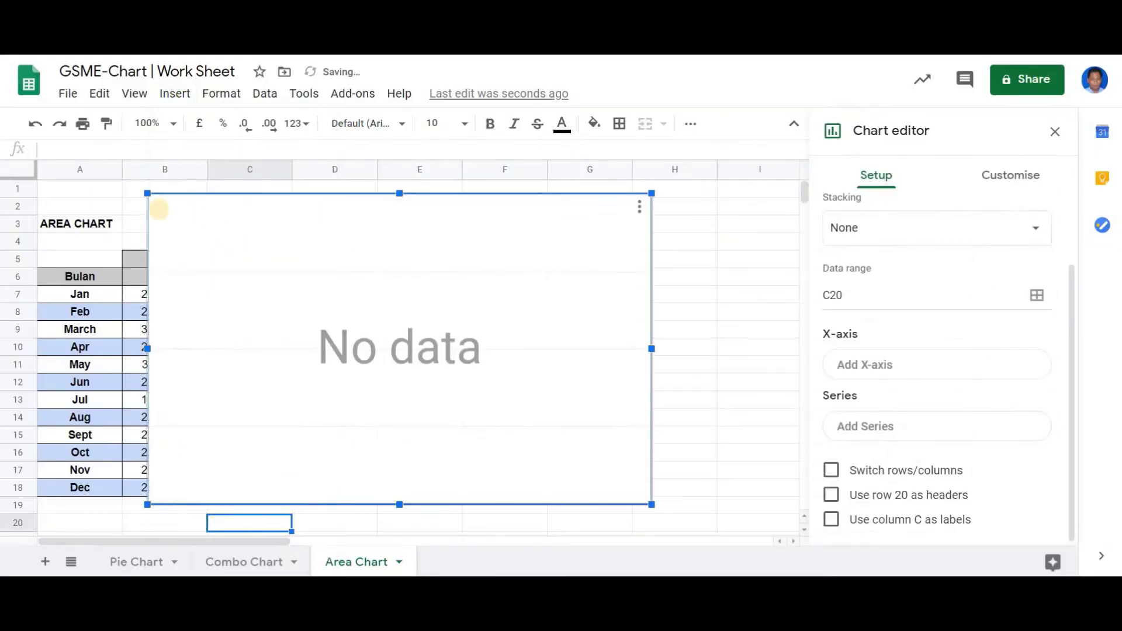
left_click_drag(147, 192, 215, 235)
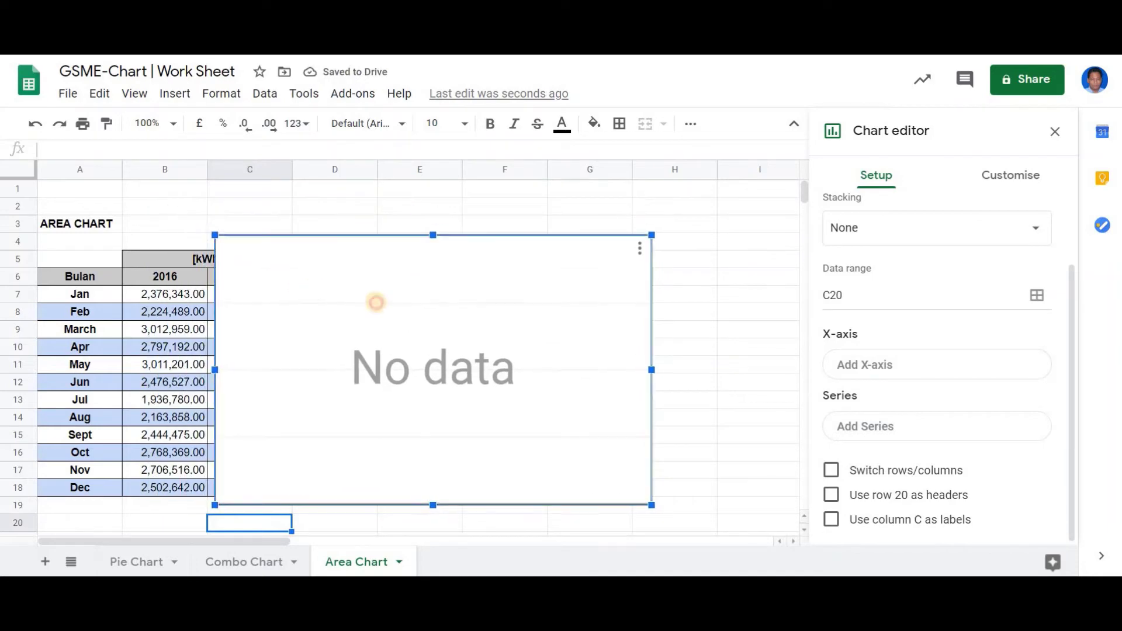
left_click_drag(376, 302, 497, 306)
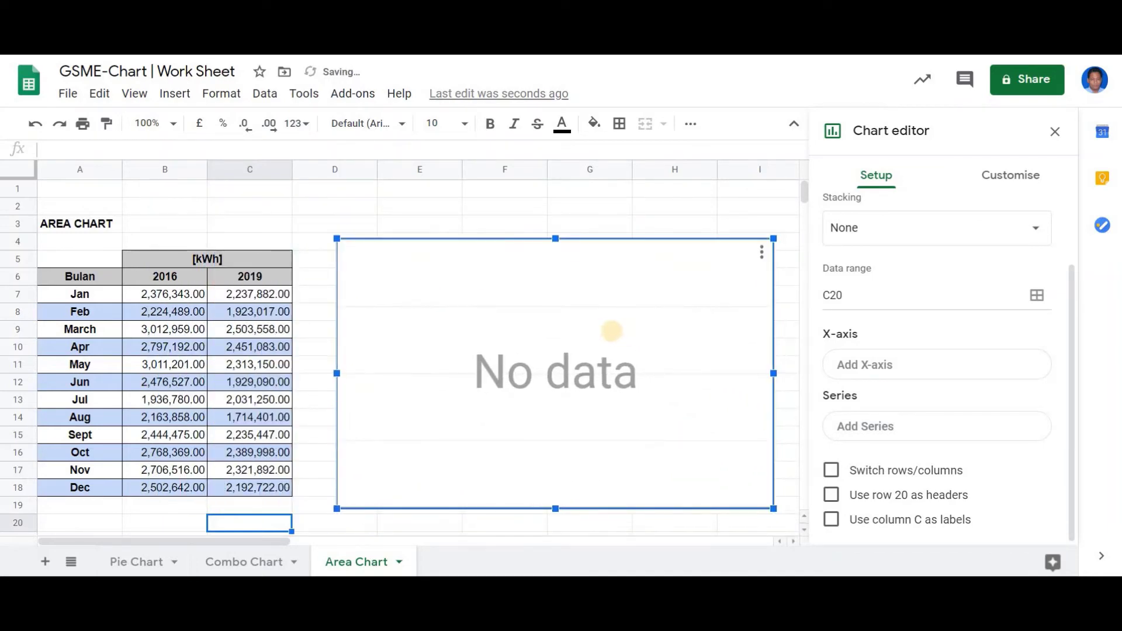
Change the new chart's type to the standard, unstacked Area chart
scroll(956, 272, "up", 2)
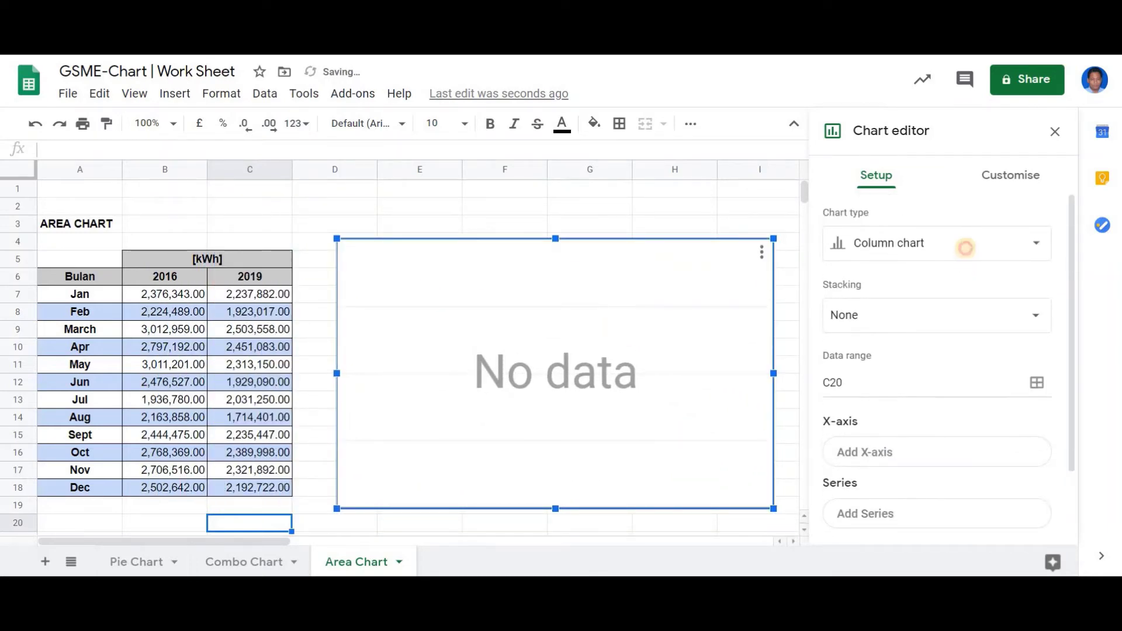
left_click(965, 242)
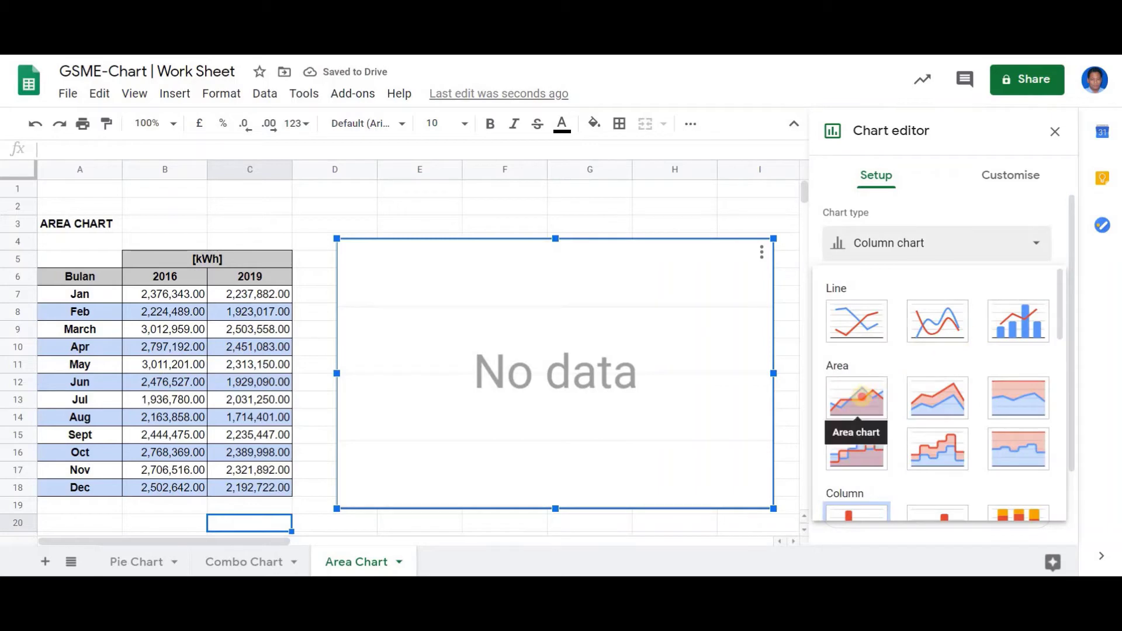
left_click(859, 398)
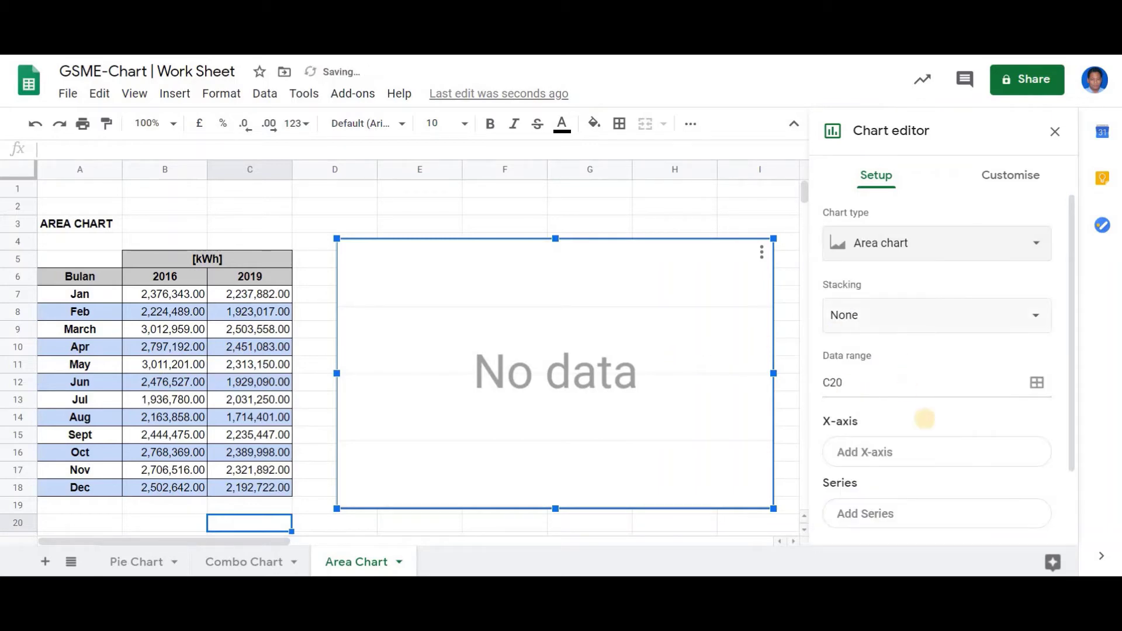
Set the area chart's data range to A6:C18 and use row 6 as headers
left_click(1037, 382)
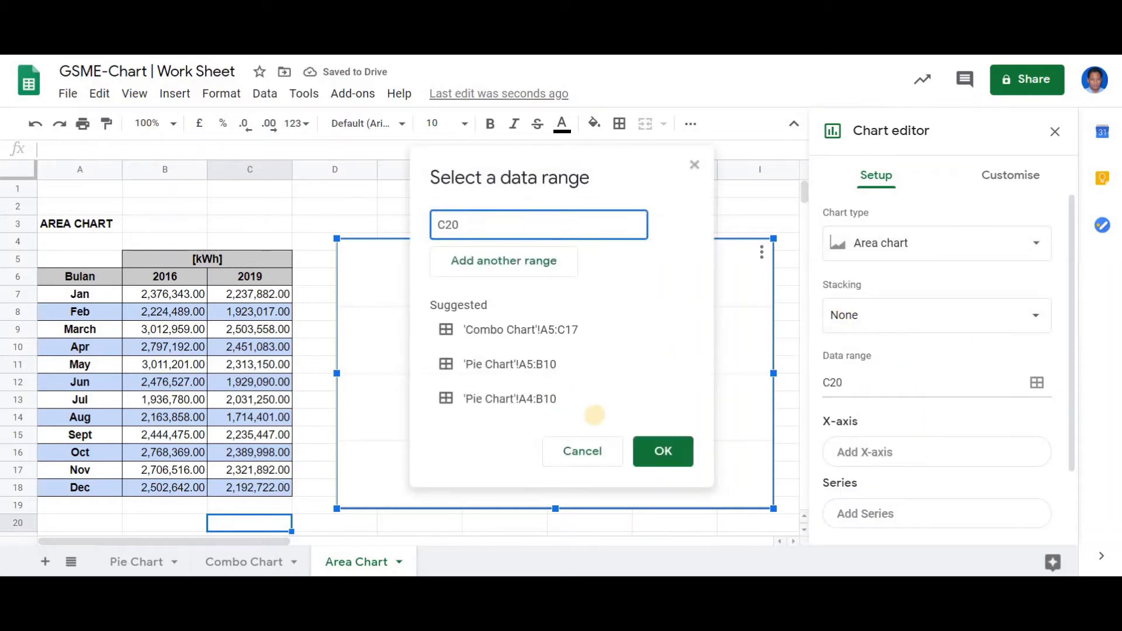
left_click_drag(79, 276, 275, 487)
left_click(656, 447)
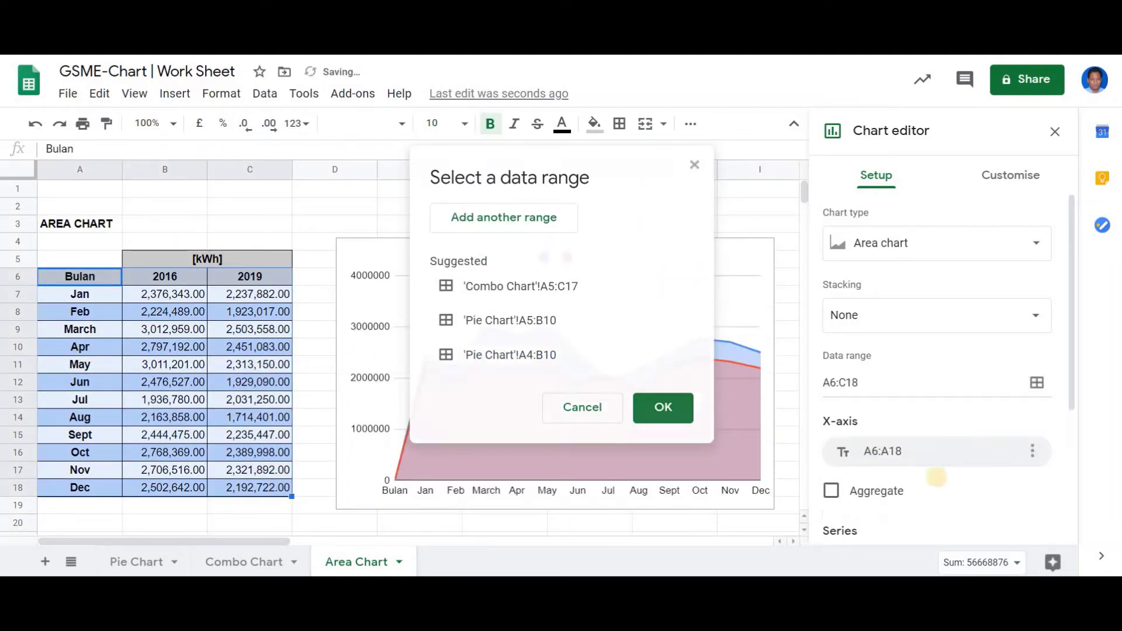
scroll(922, 413, "down", 4)
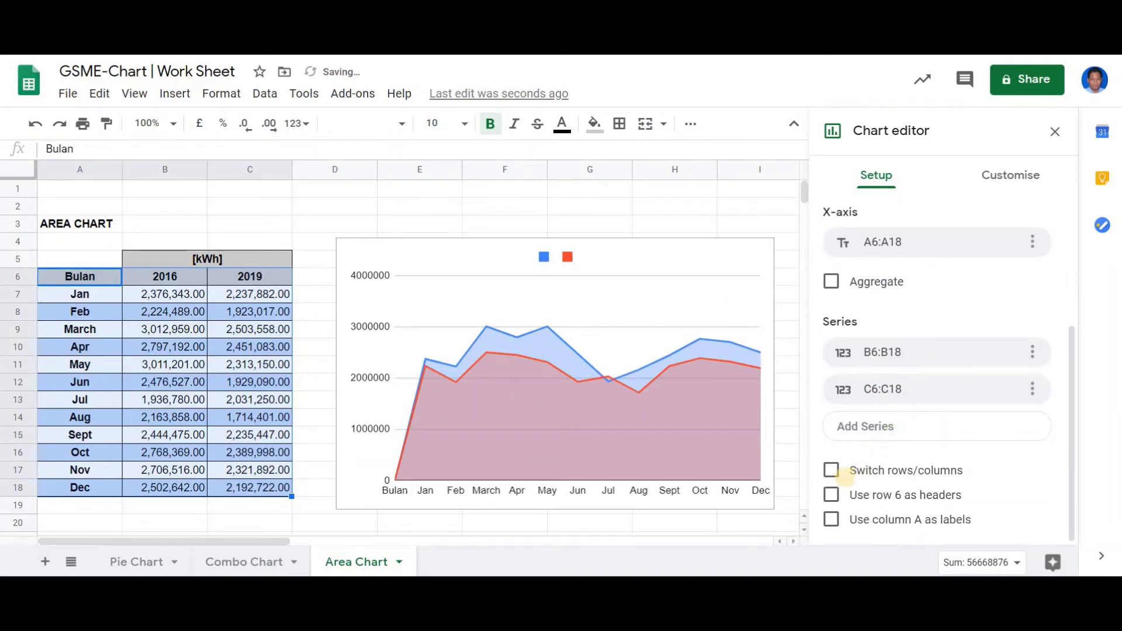
left_click(831, 494)
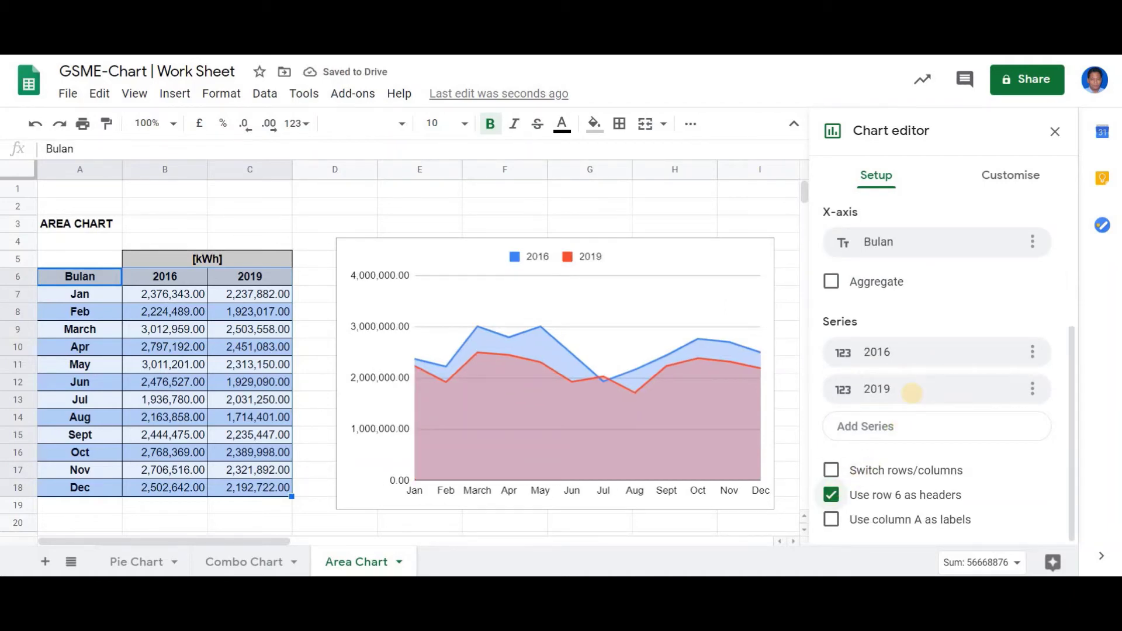
Set the area chart's legend position to Inside
scroll(913, 390, "up", 4)
left_click(991, 175)
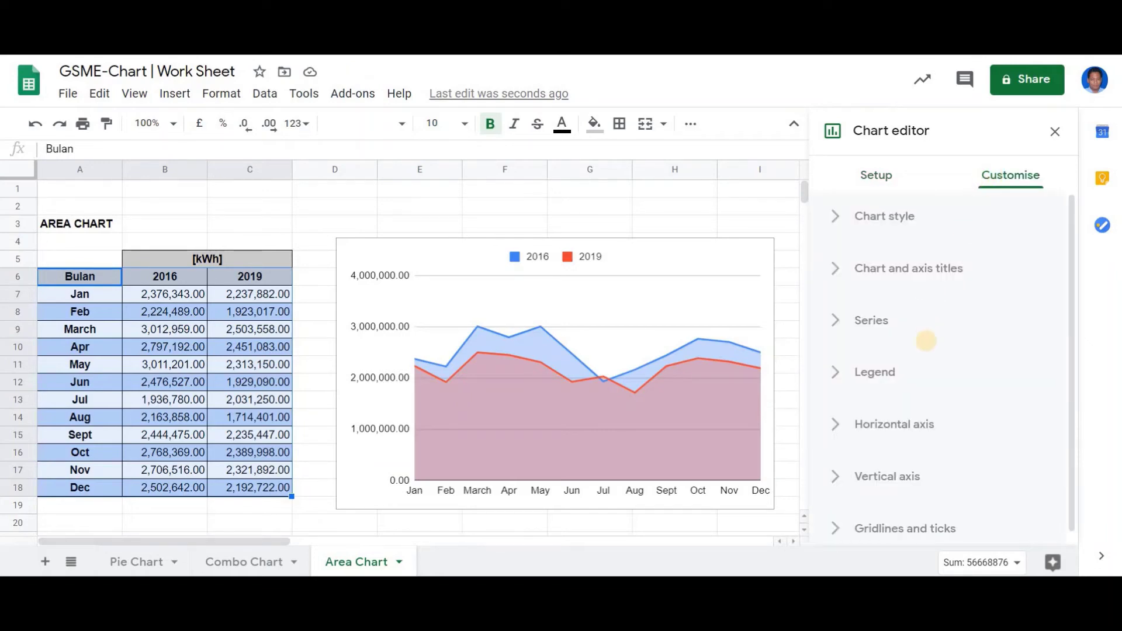
scroll(877, 350, "down", 1)
left_click(874, 361)
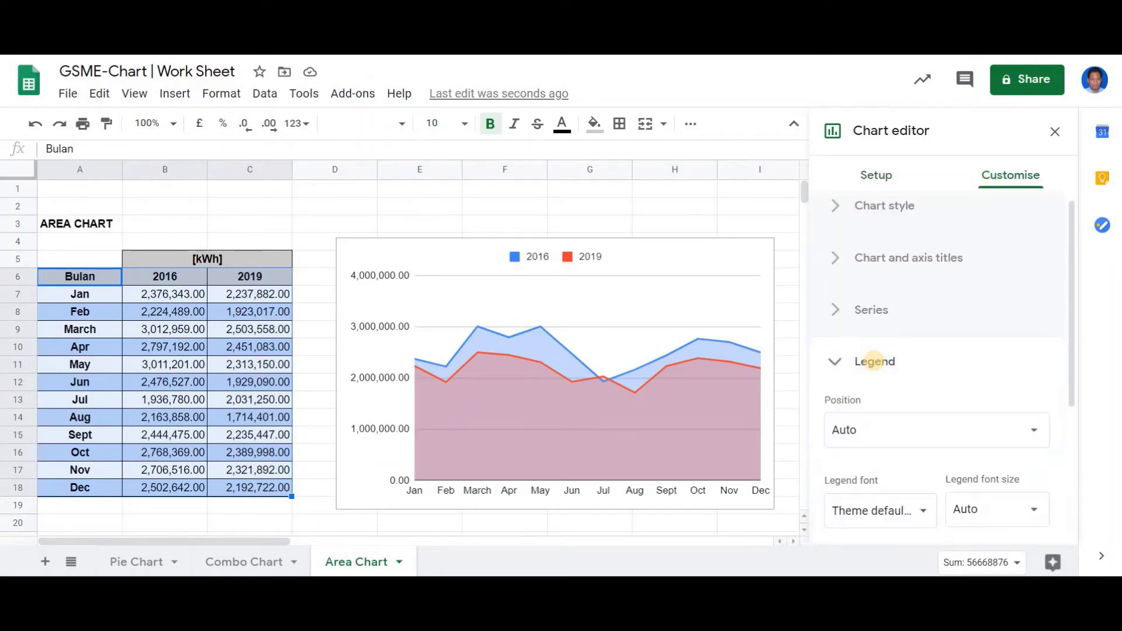
scroll(874, 361, "down", 3)
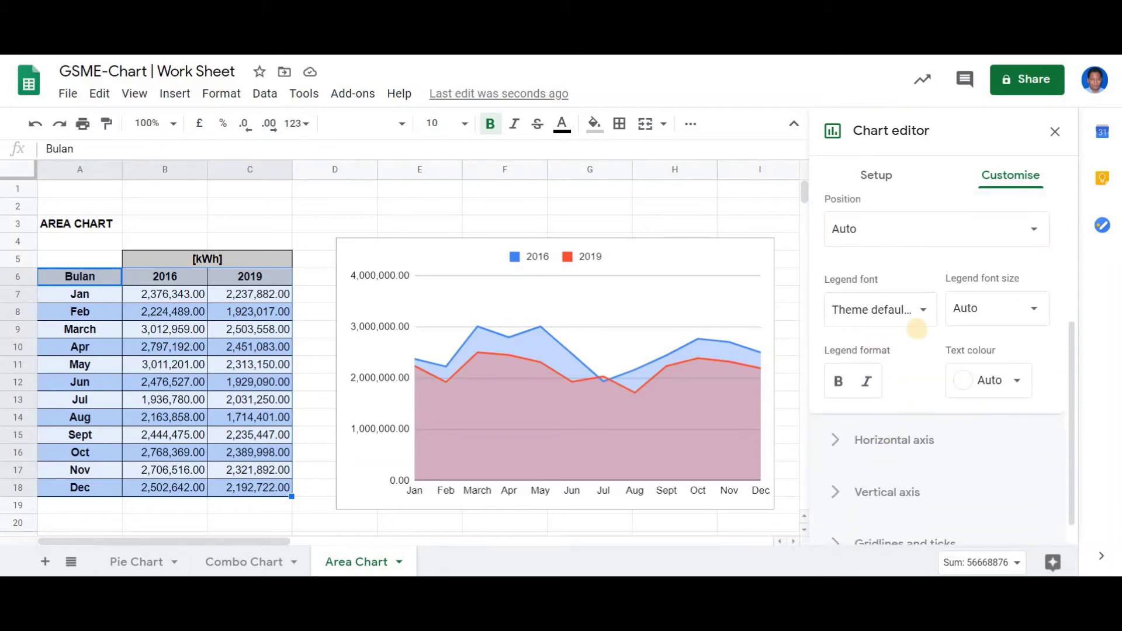
scroll(916, 329, "up", 1)
left_click(911, 297)
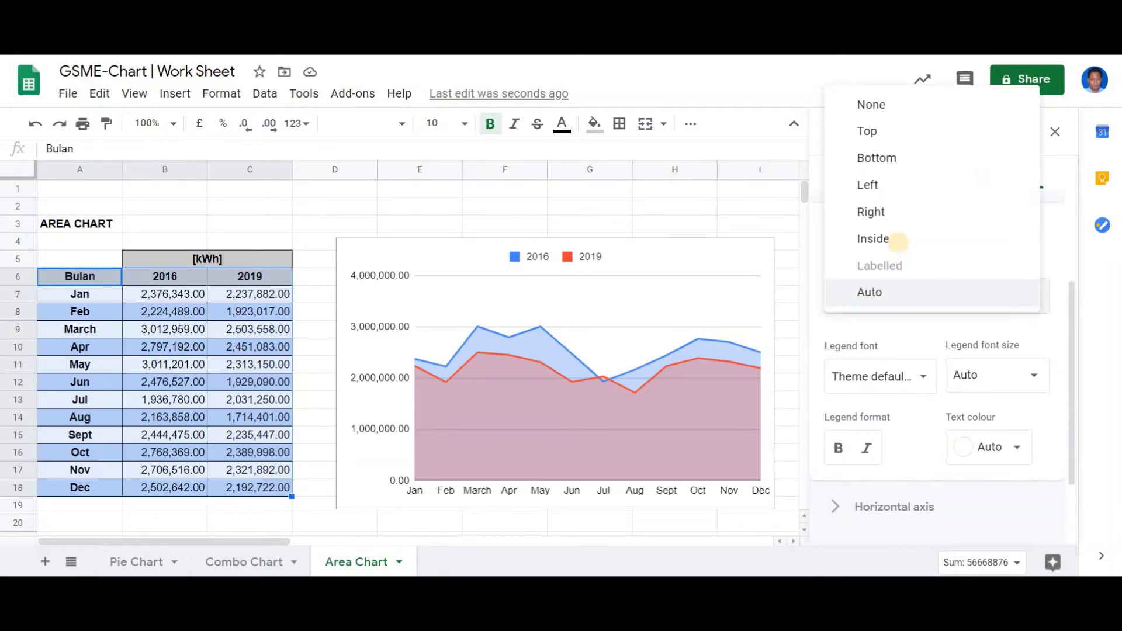
left_click(898, 238)
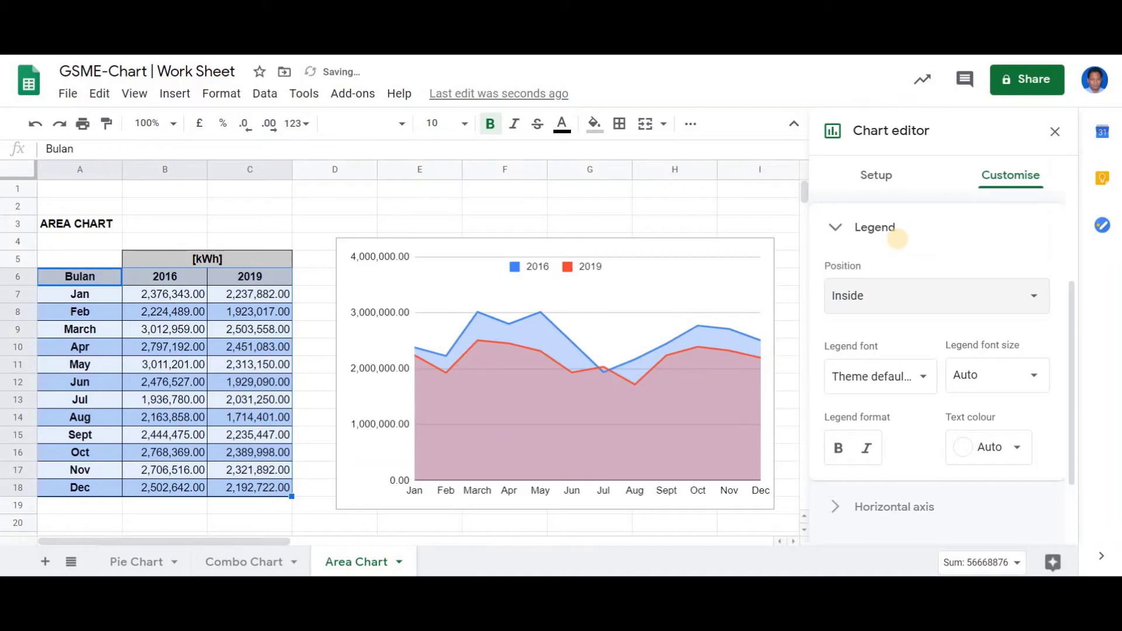
scroll(941, 290, "up", 3)
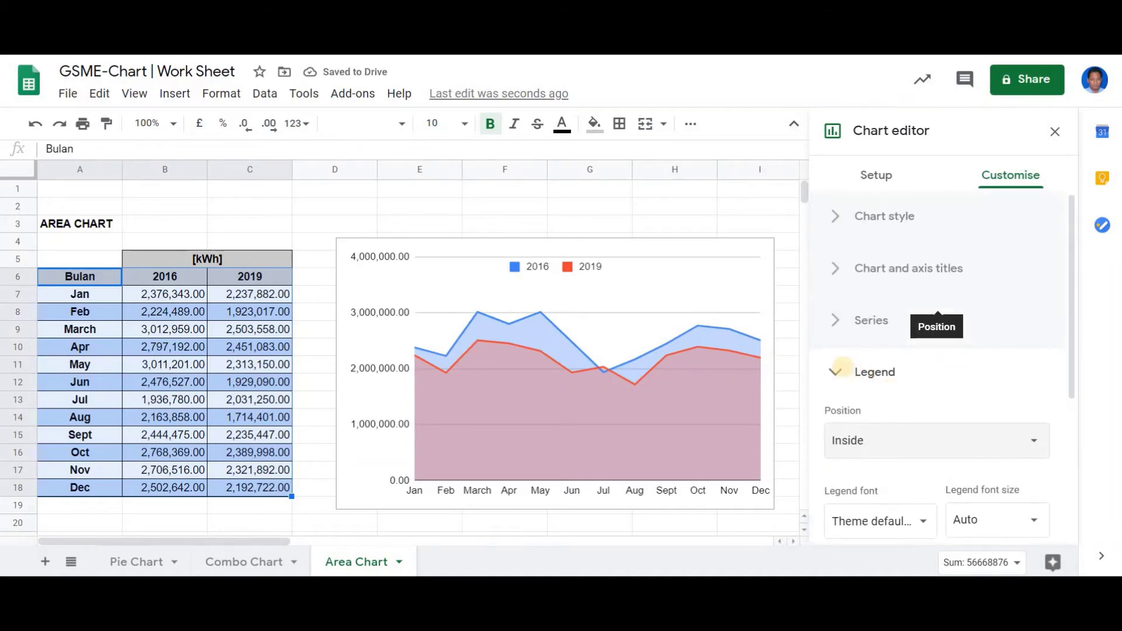
left_click(835, 370)
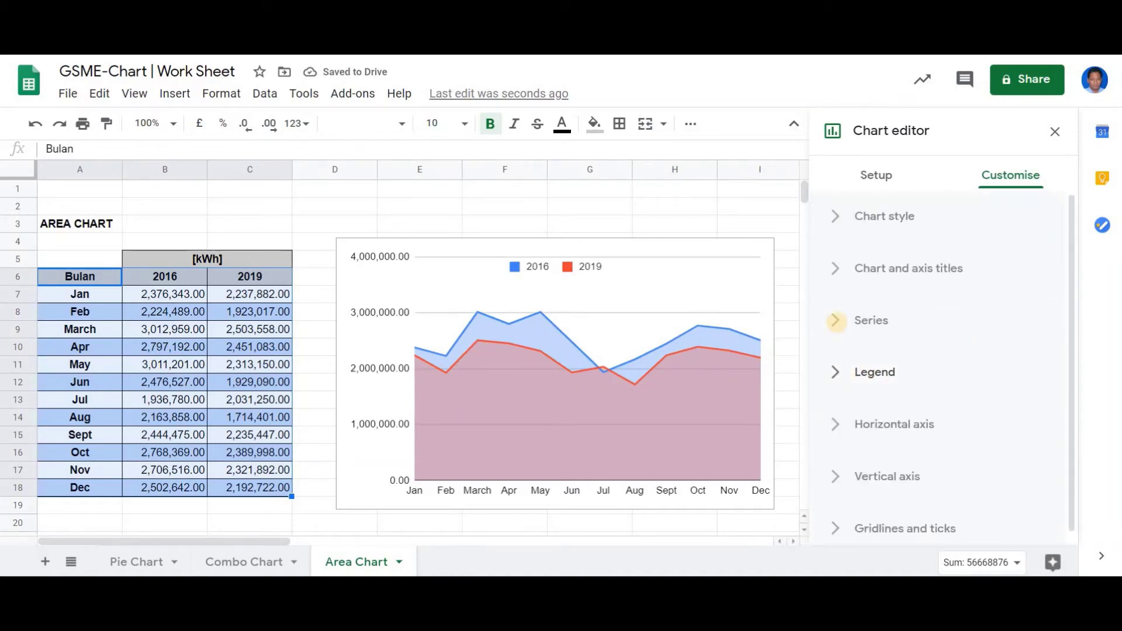
Give the area chart the title "Penggunaan Elektektrik UTHM"
left_click(836, 269)
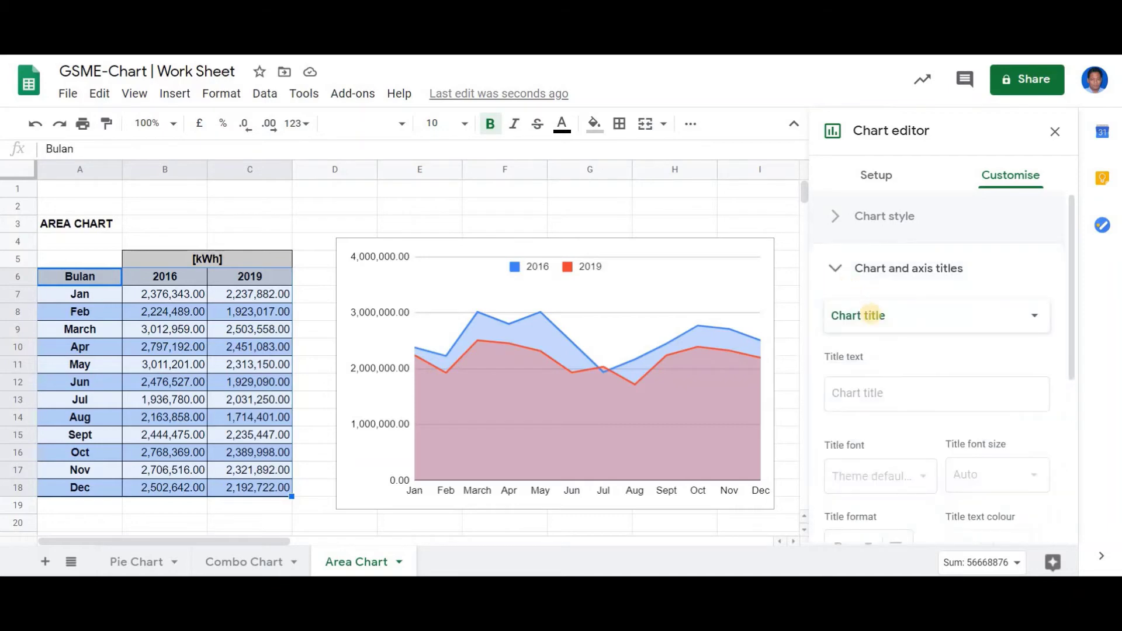
left_click(882, 394)
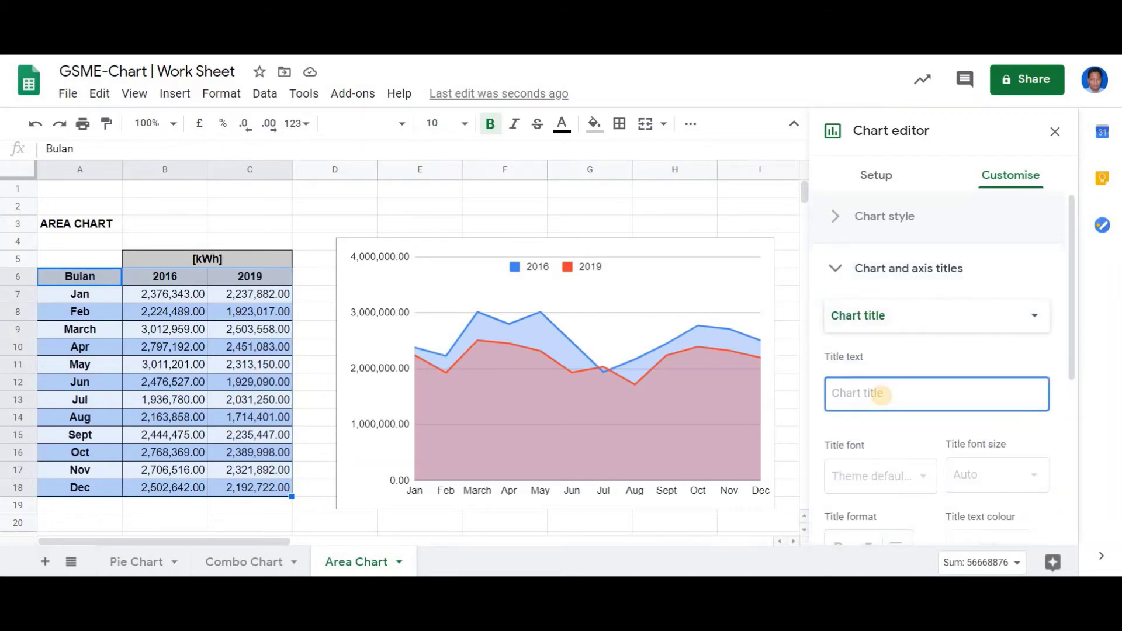
type("P")
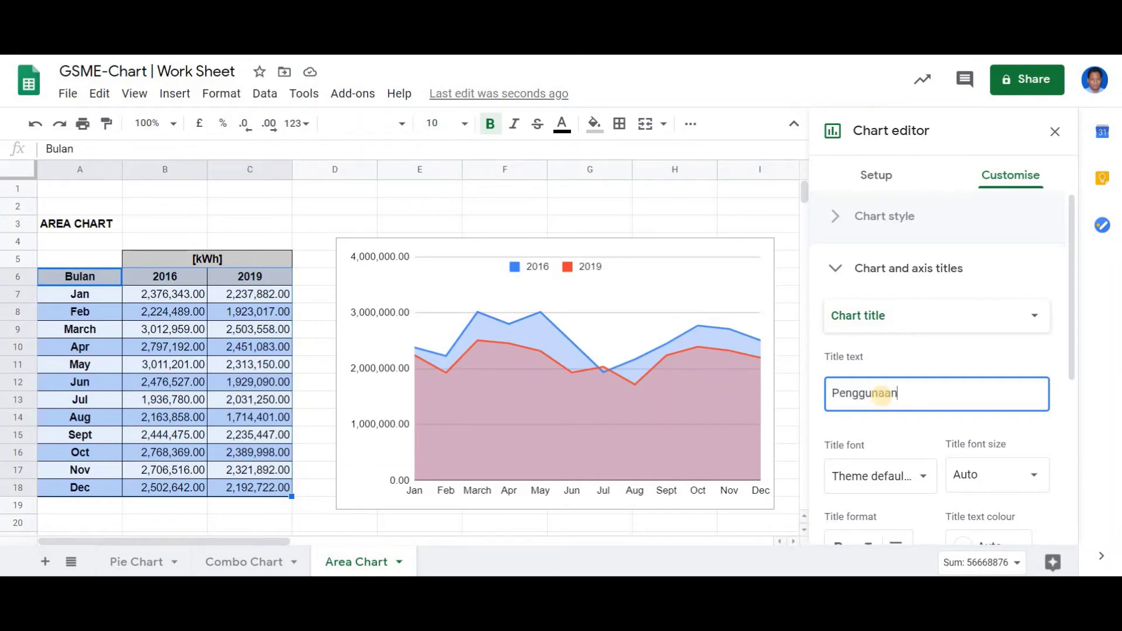
type("enggunaan ")
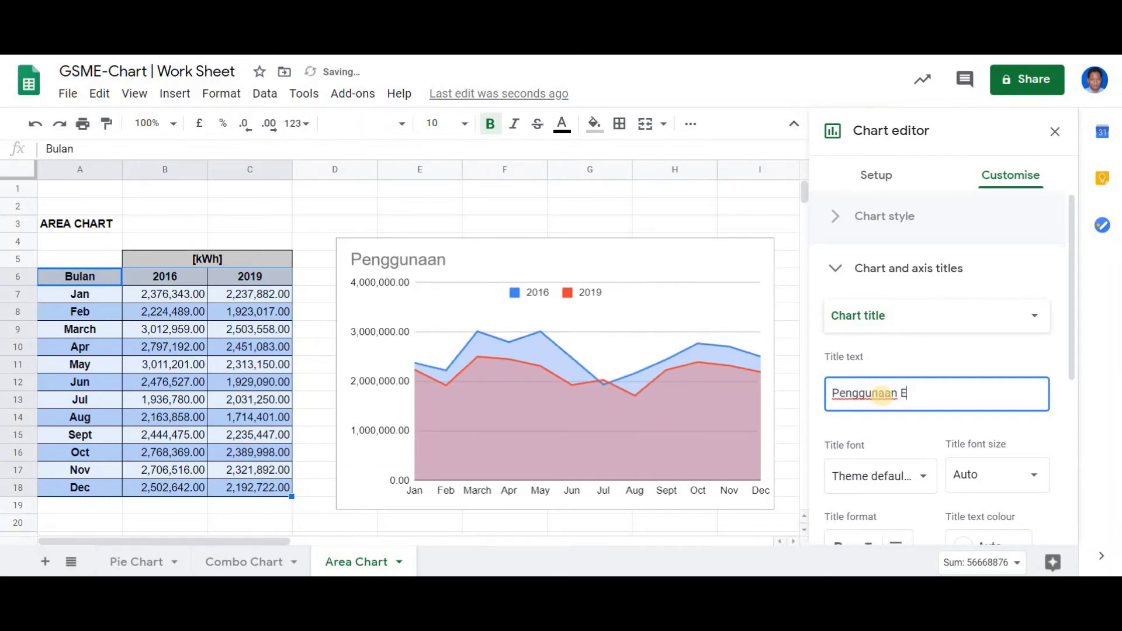
type("Elektektrik UTHM")
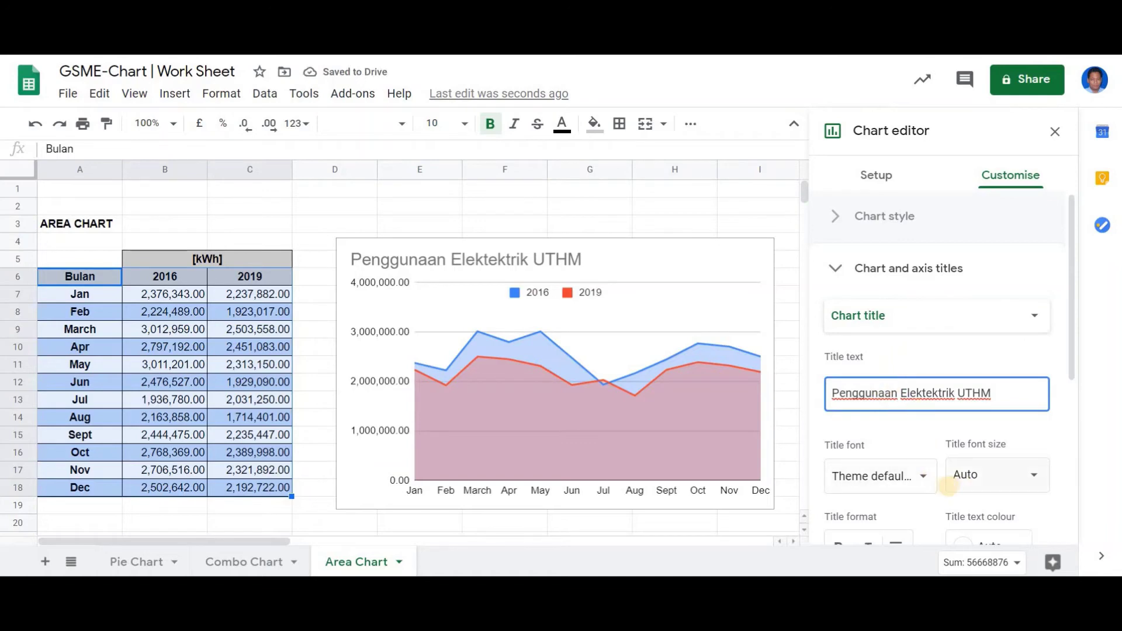
Format the area chart's title as bold, black and centre-aligned
scroll(871, 475, "down", 1)
left_click(838, 480)
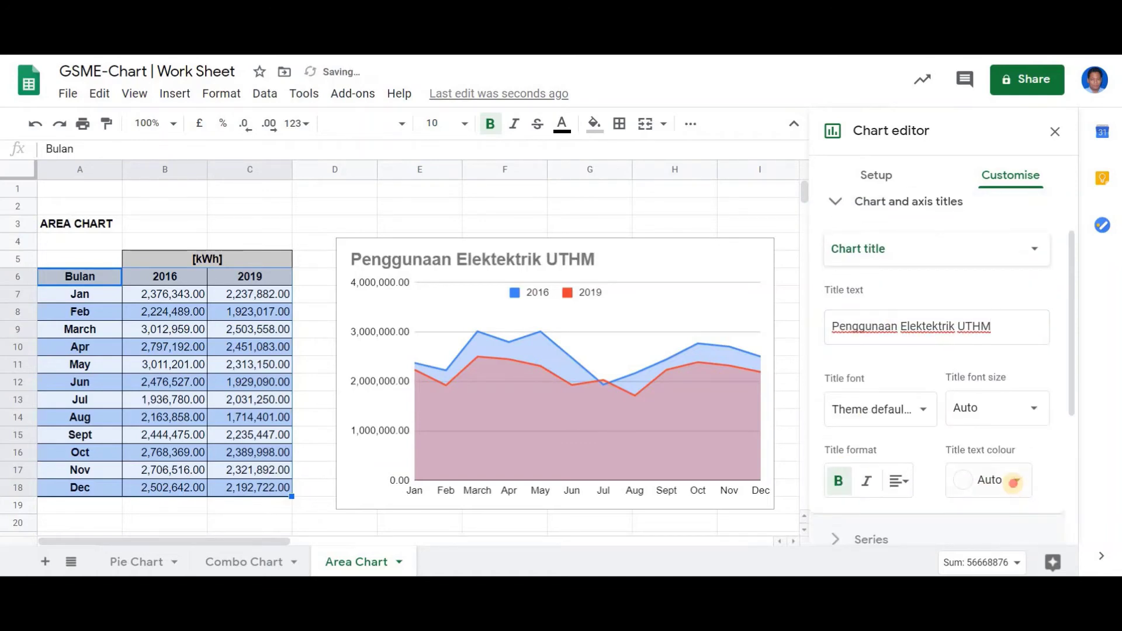
left_click(993, 480)
left_click(843, 220)
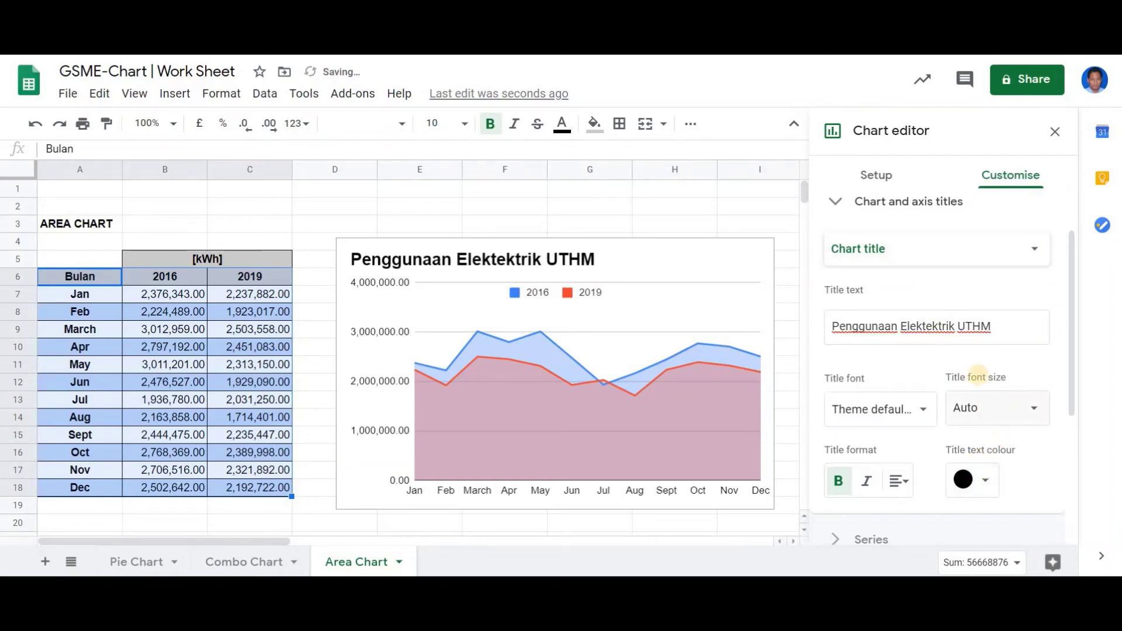
left_click(899, 480)
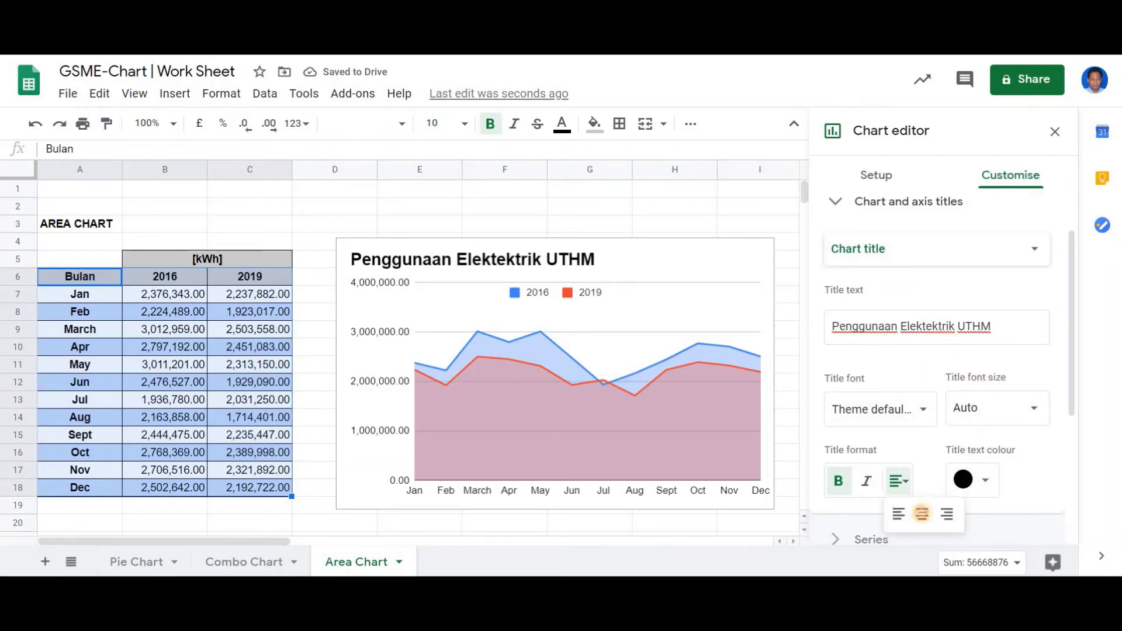
left_click(921, 512)
Give the area chart the subtitle "2016 vs 2019"
left_click(894, 249)
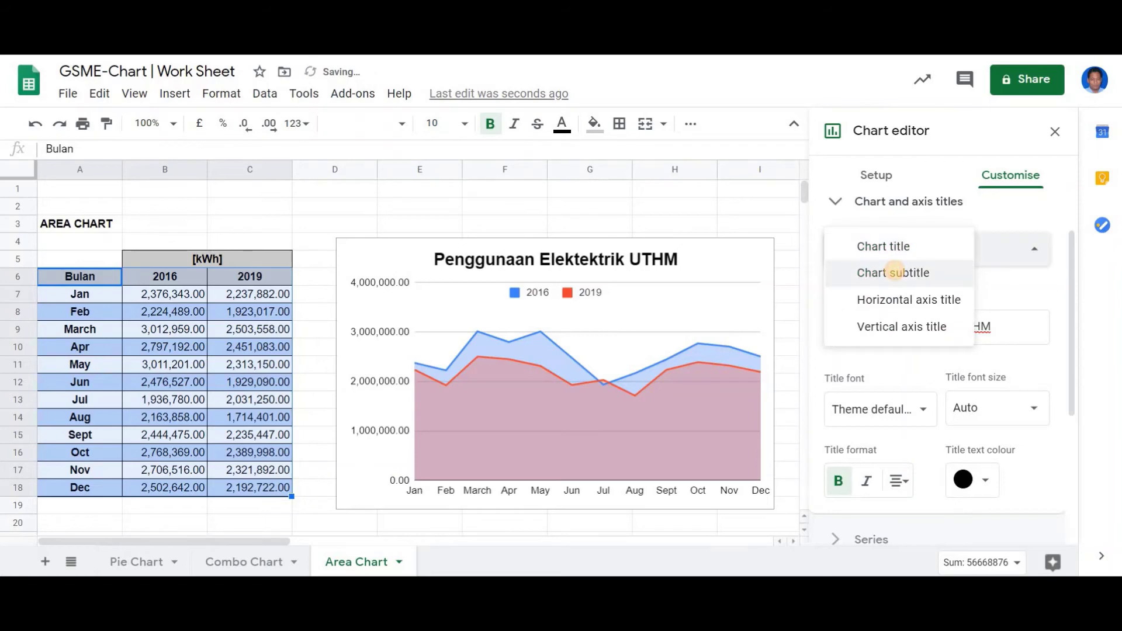
left_click(894, 273)
left_click(880, 320)
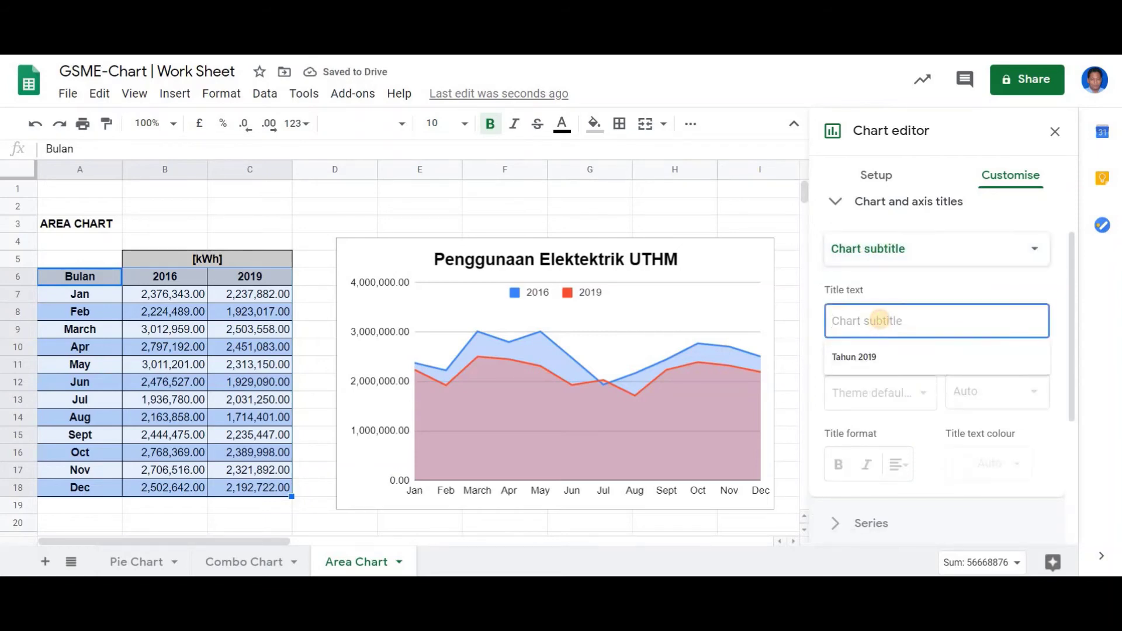
type("2016")
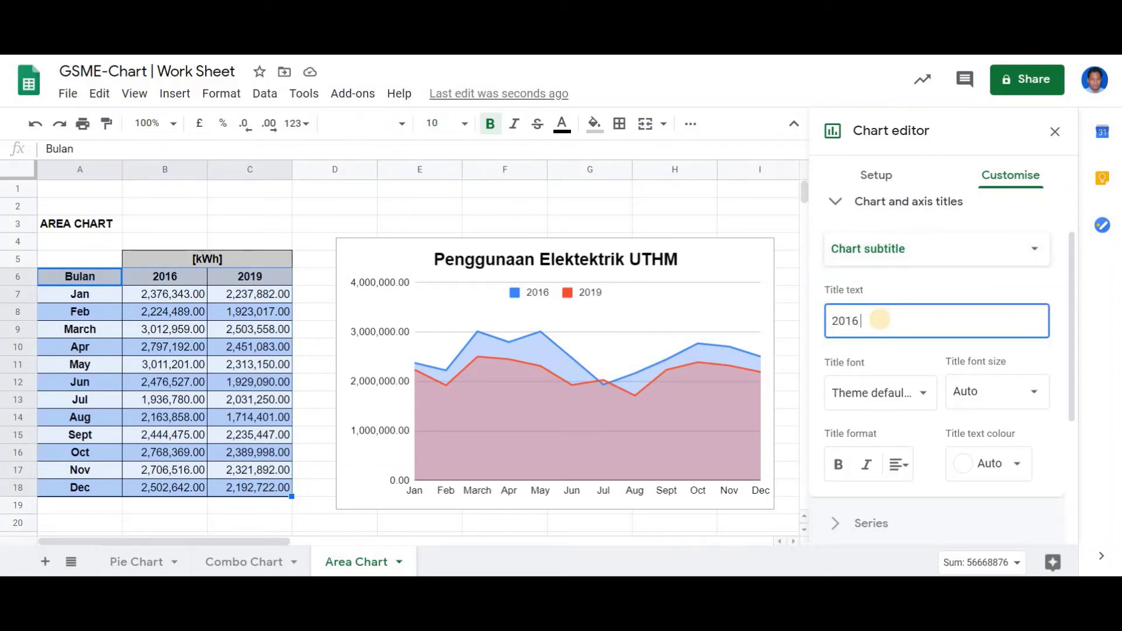
type(" vs 20")
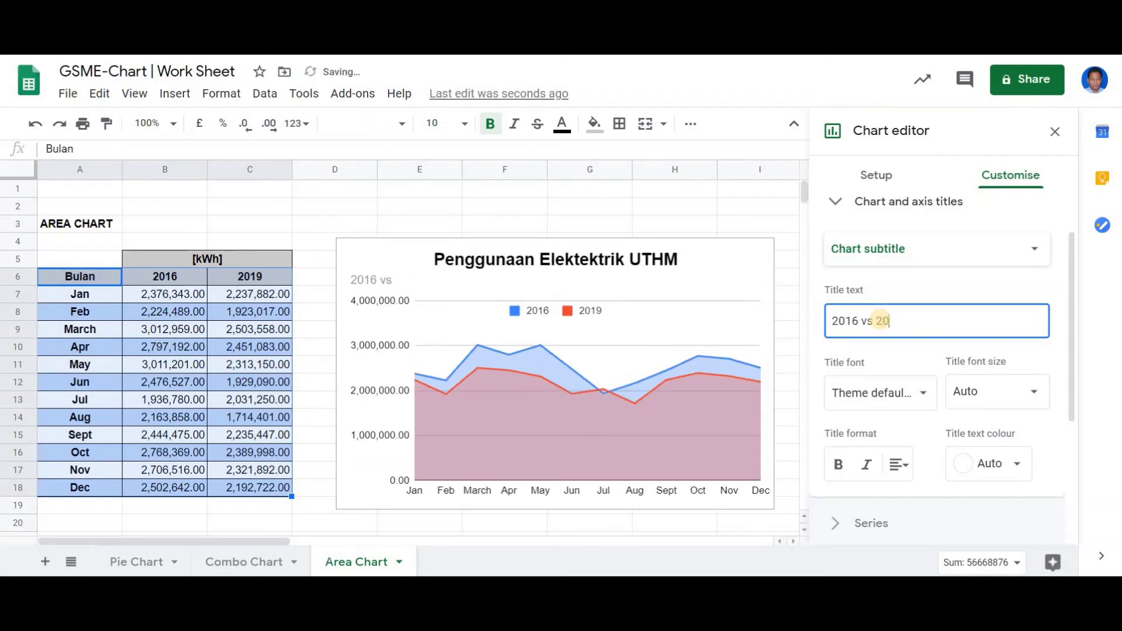
type("19")
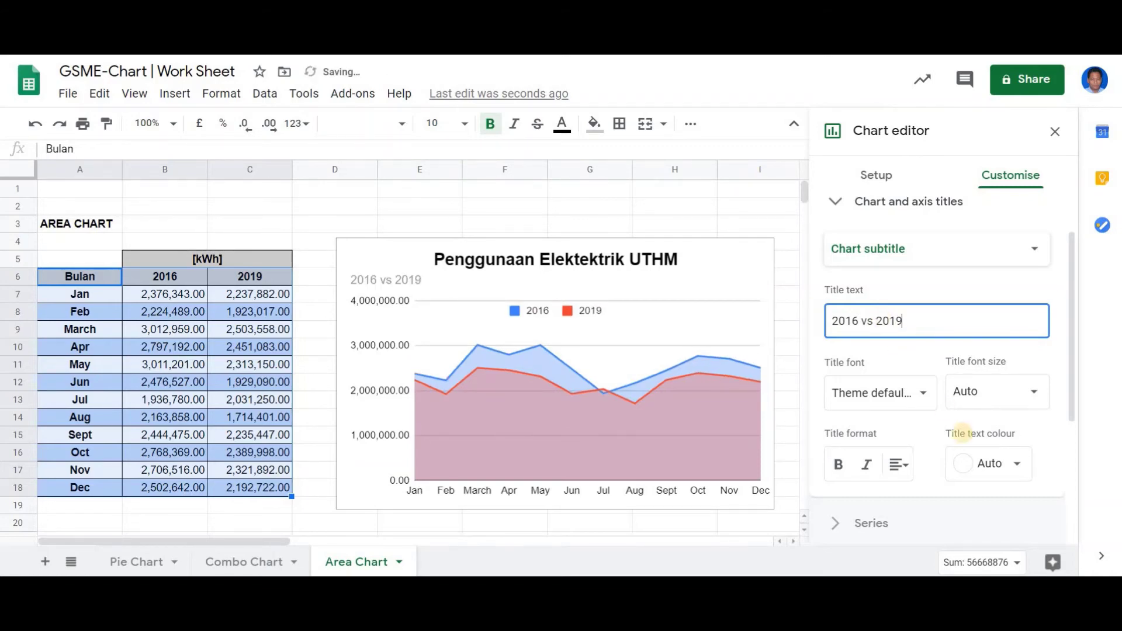
Format the area chart's subtitle as centre-aligned, bold and black
left_click(898, 465)
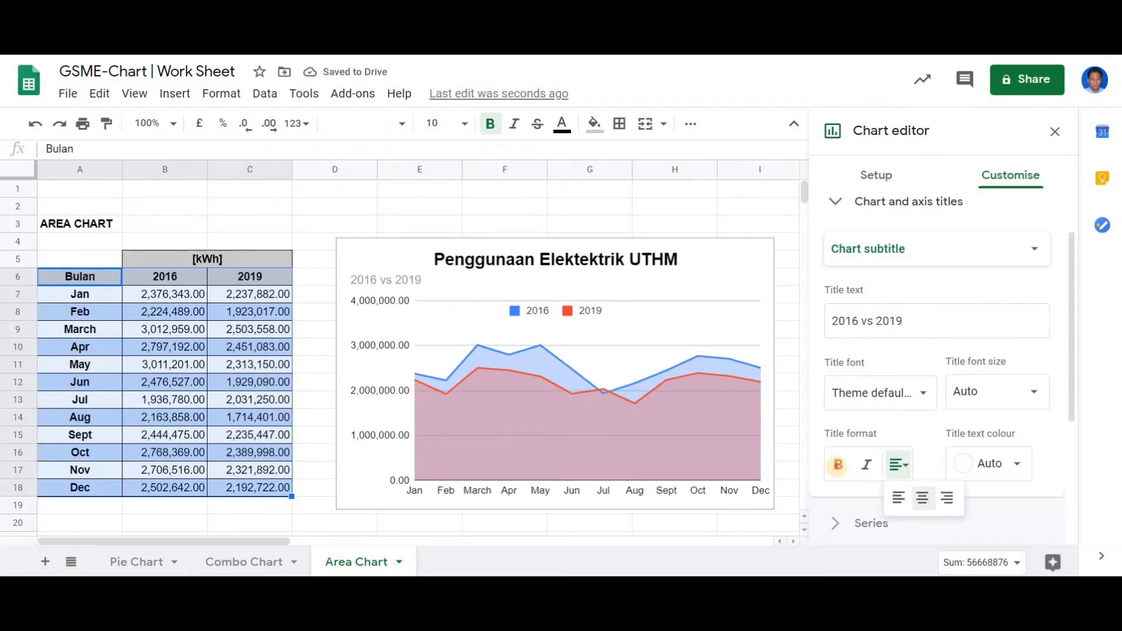
left_click(921, 497)
left_click(838, 464)
left_click(989, 464)
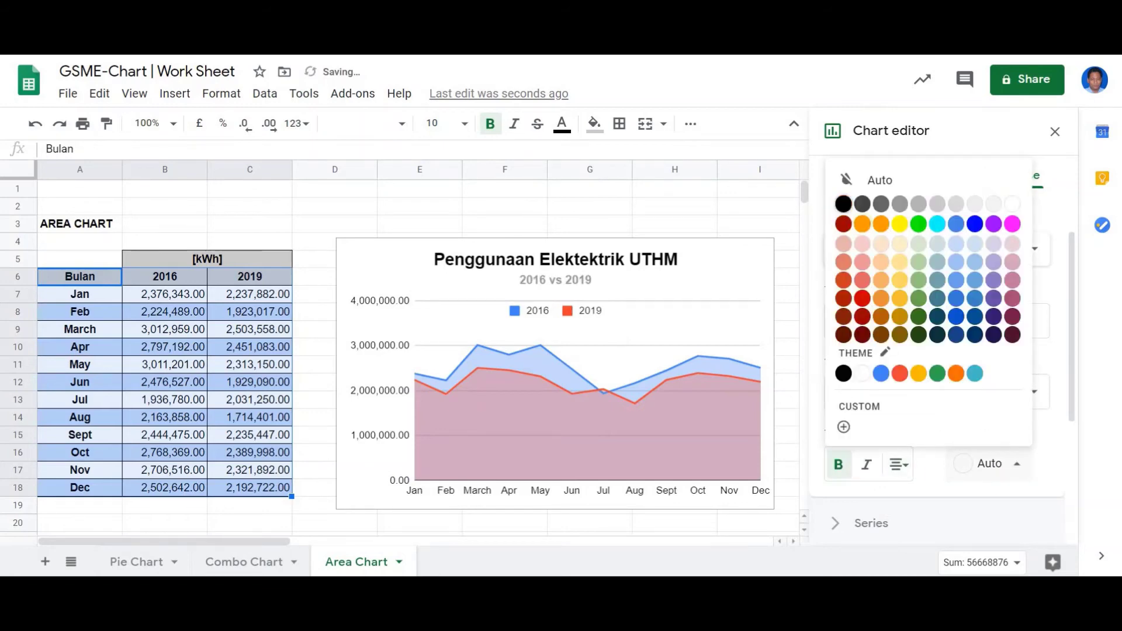
left_click(843, 203)
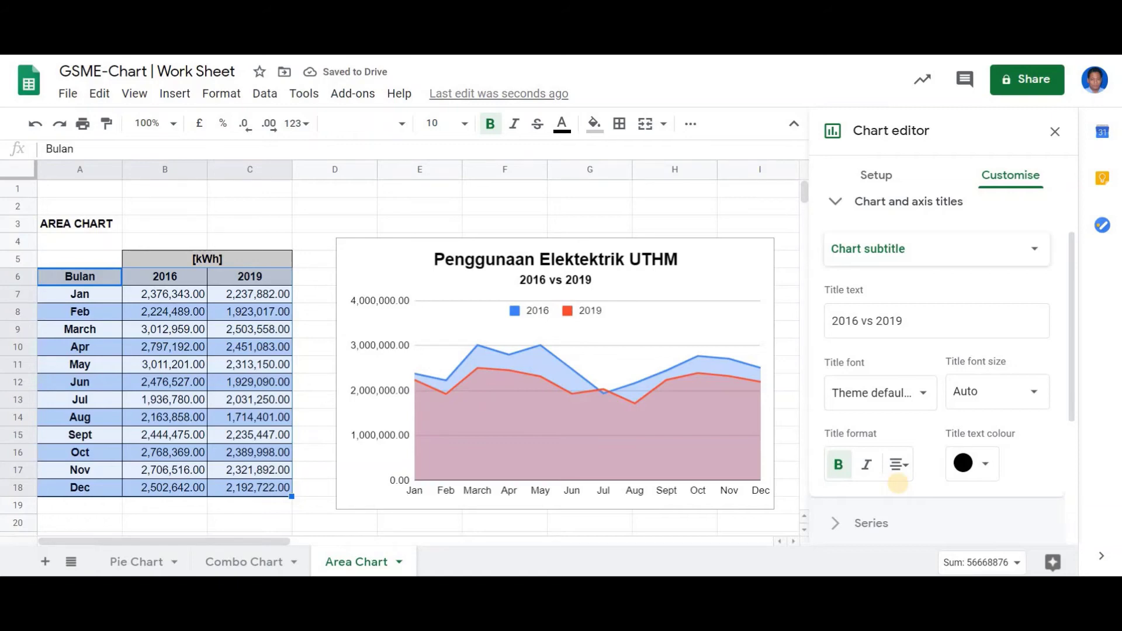
Set the area chart's horizontal axis title to "Bulan" and make it bold
left_click(853, 243)
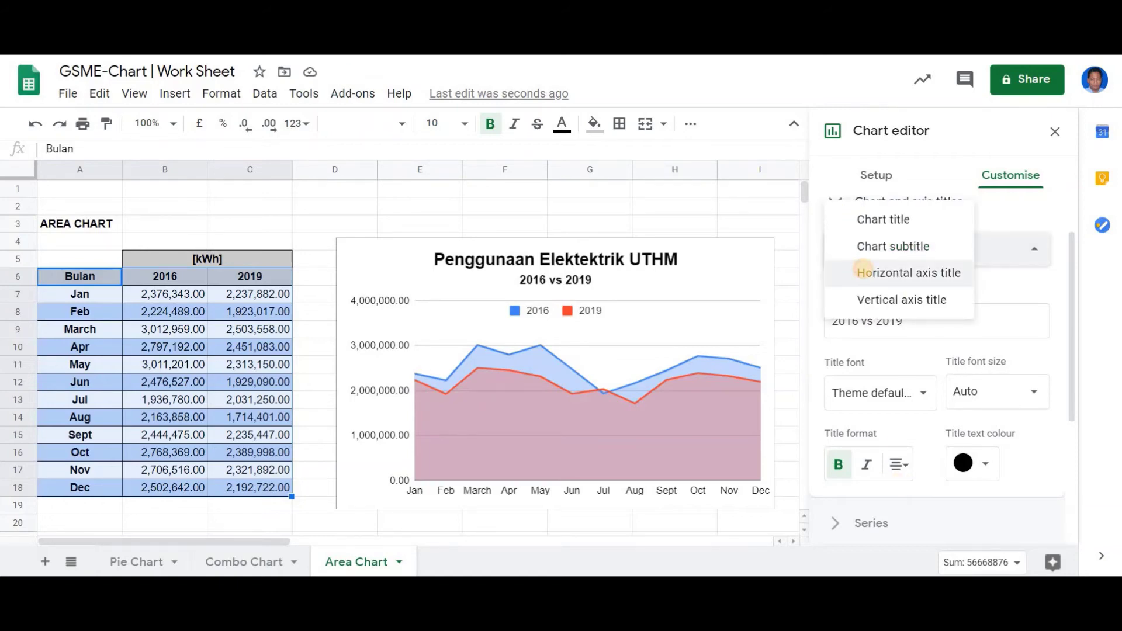
left_click(863, 272)
left_click(871, 321)
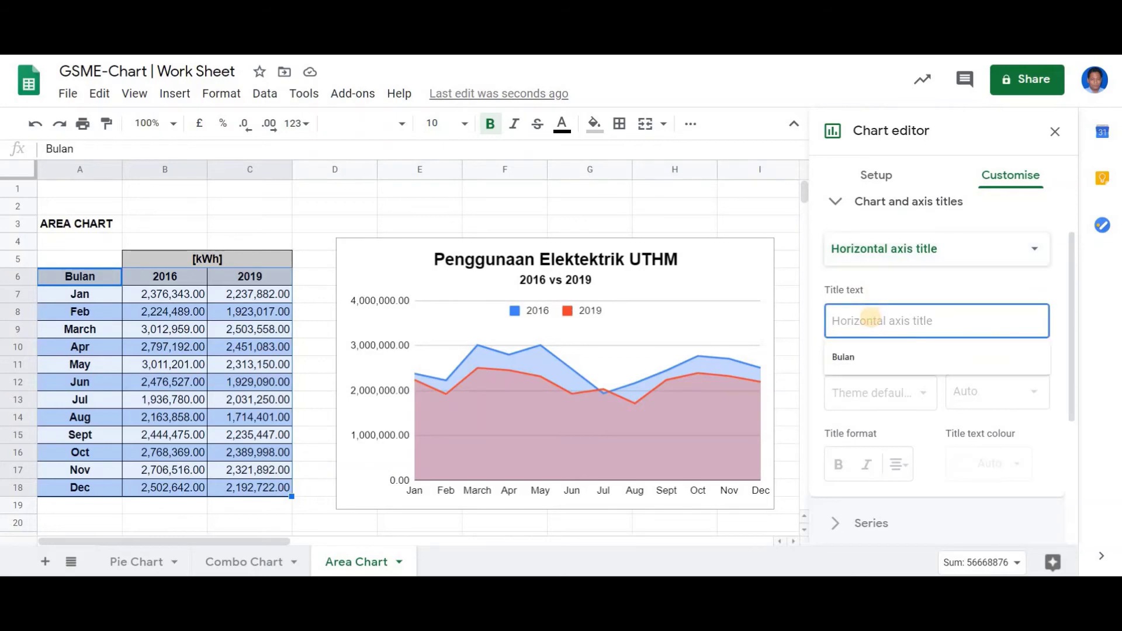
left_click(869, 352)
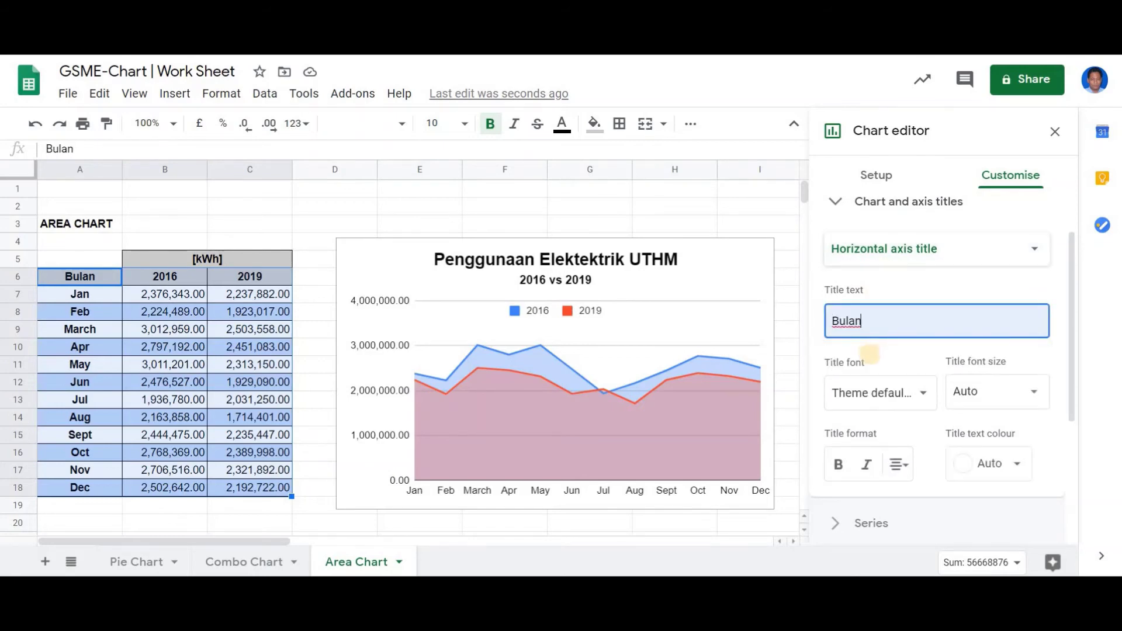
left_click(838, 464)
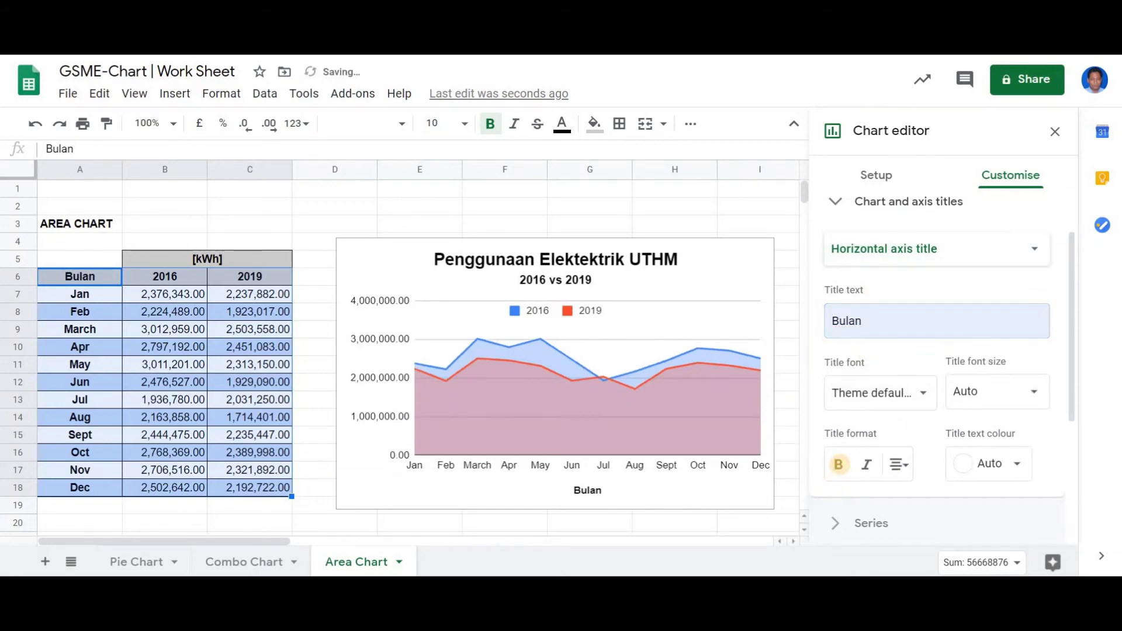
Set the area chart's vertical axis title to "[kWh]" and make it bold
left_click(866, 251)
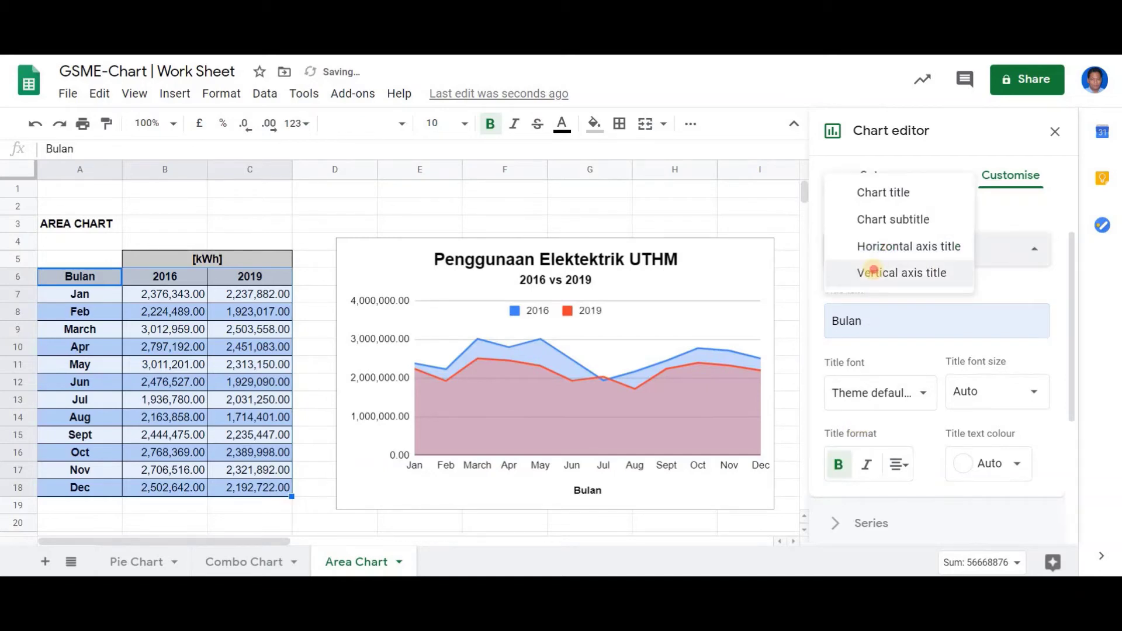
left_click(869, 272)
left_click(883, 320)
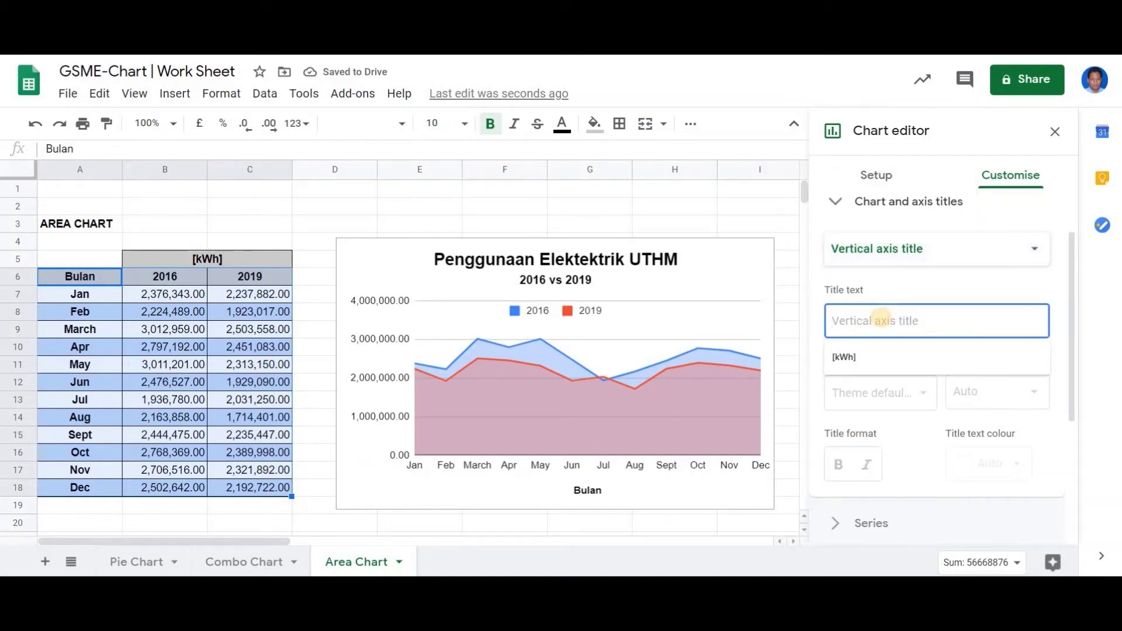
left_click(891, 356)
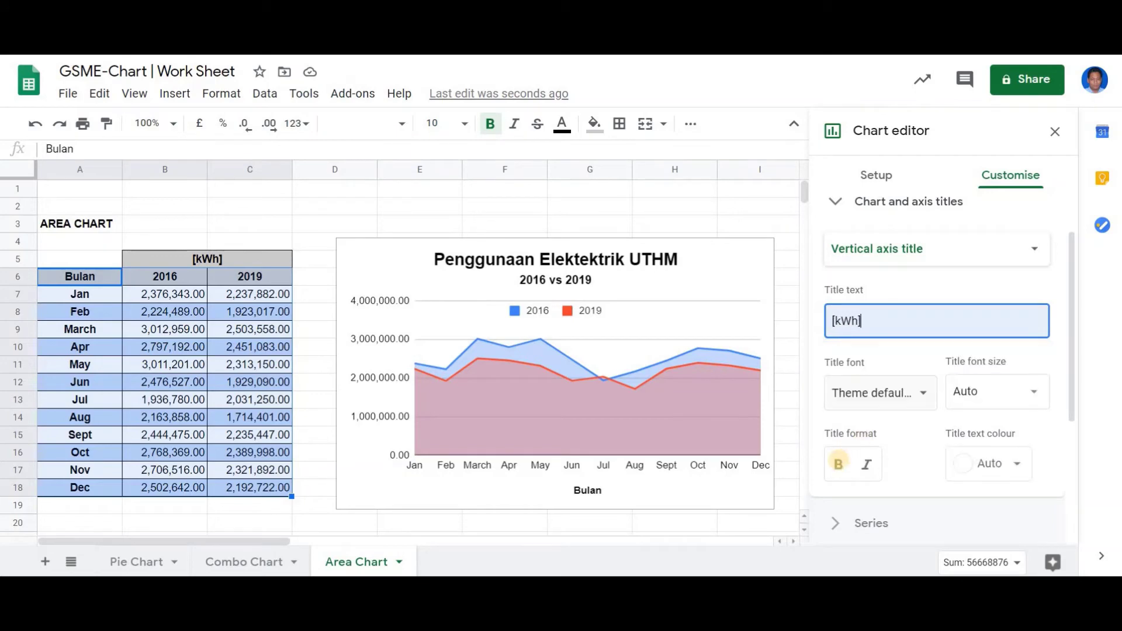
left_click(838, 463)
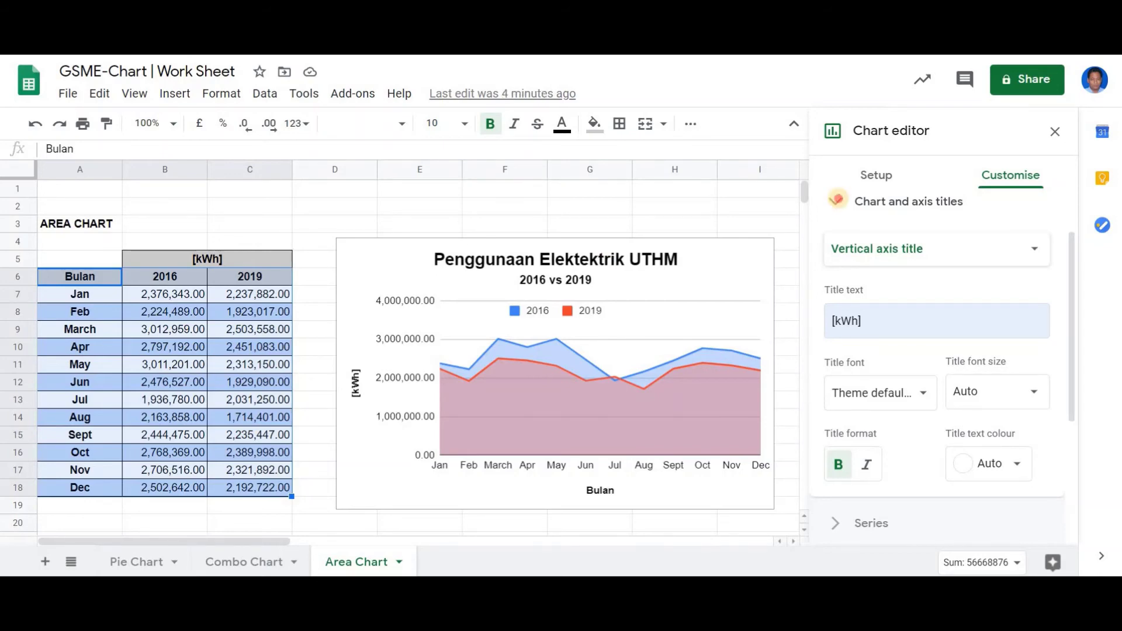
Change the area chart's type to the unstacked stepped area chart
left_click(836, 199)
left_click(875, 175)
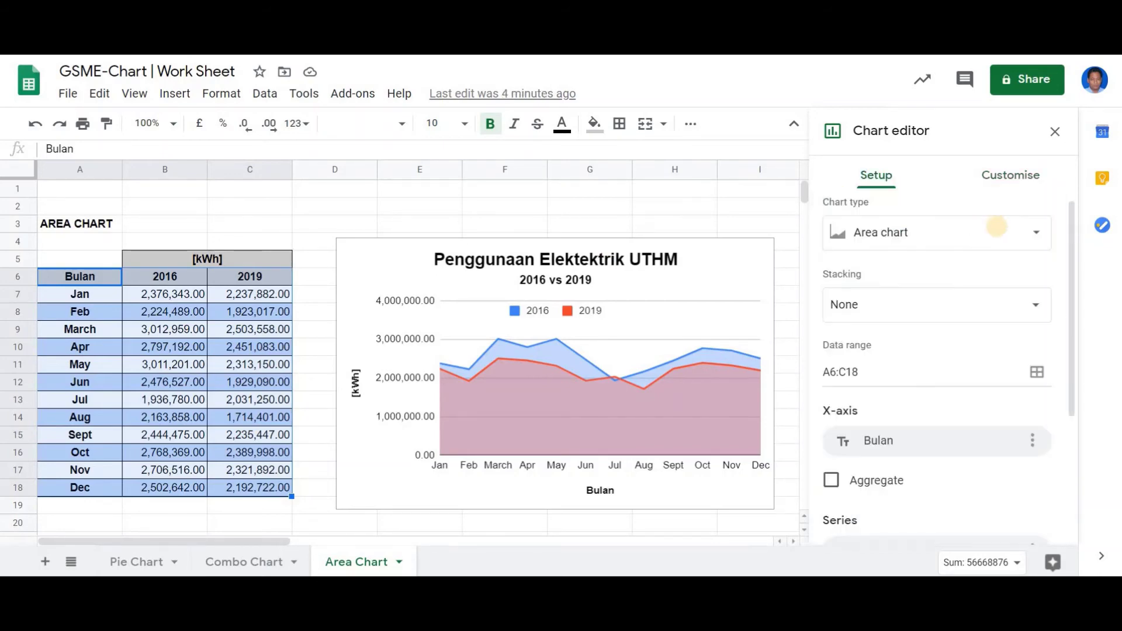
left_click(1033, 231)
scroll(1010, 244, "down", 4)
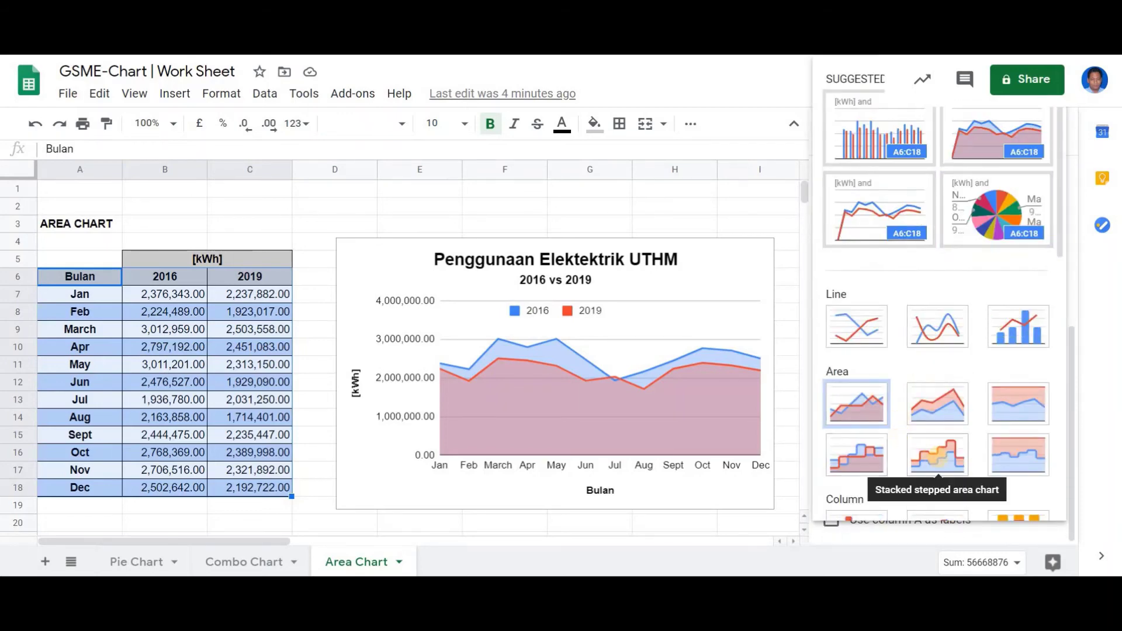
left_click(857, 453)
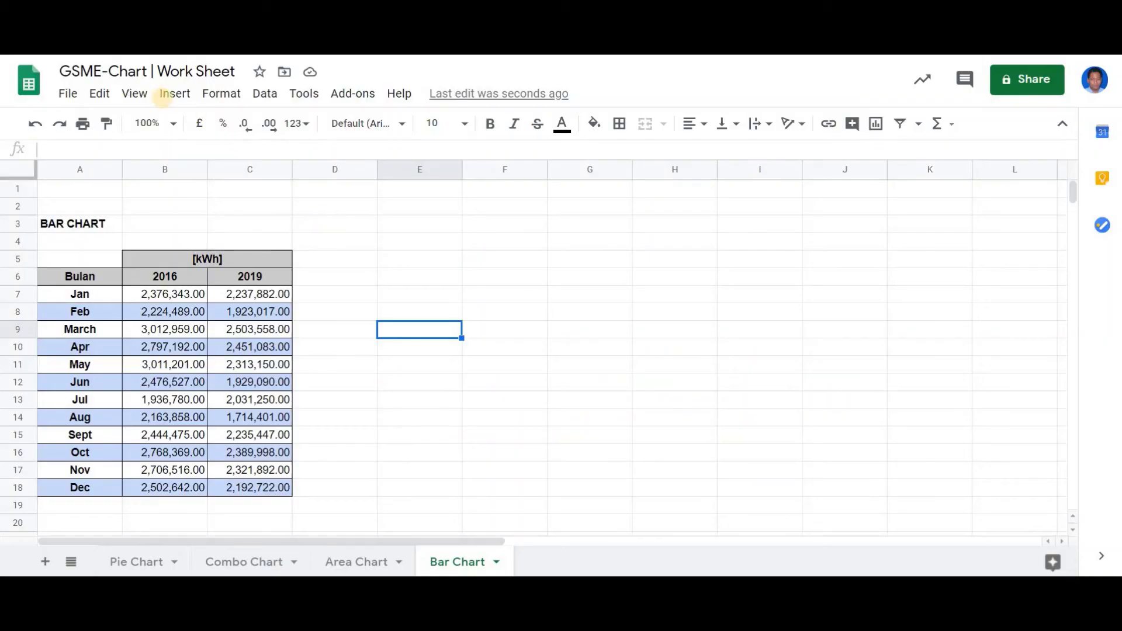
Insert a new chart on the Bar Chart sheet and place it beside the data table, starting around column D
left_click(175, 93)
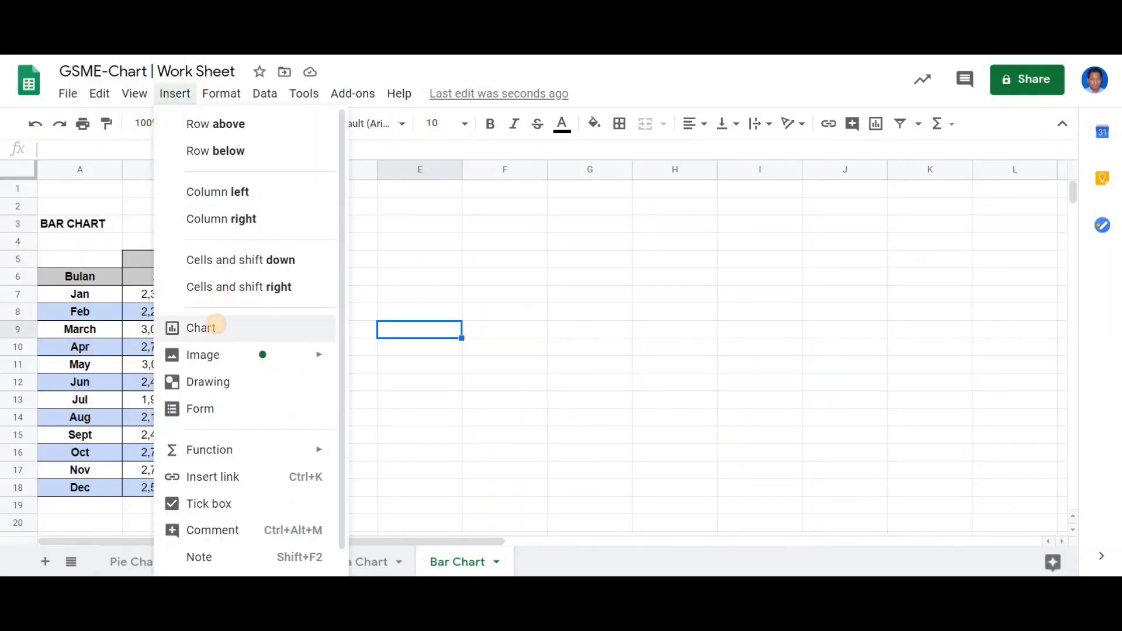
left_click(210, 325)
left_click_drag(148, 193, 334, 240)
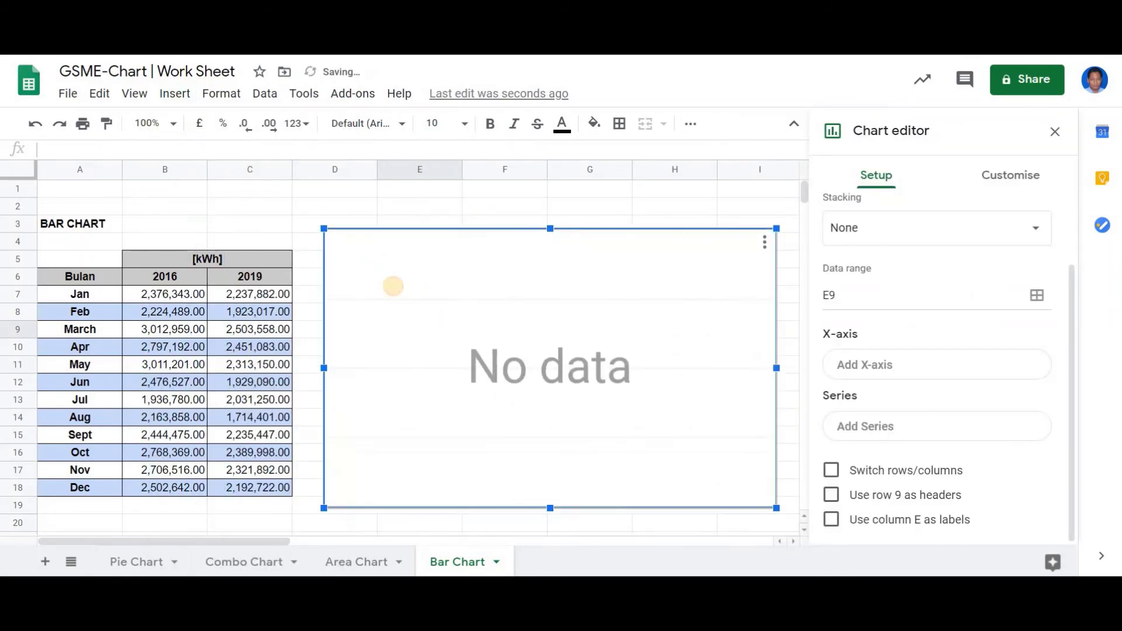
Change the new chart's type to the standard, unstacked bar chart
scroll(871, 233, "up", 2)
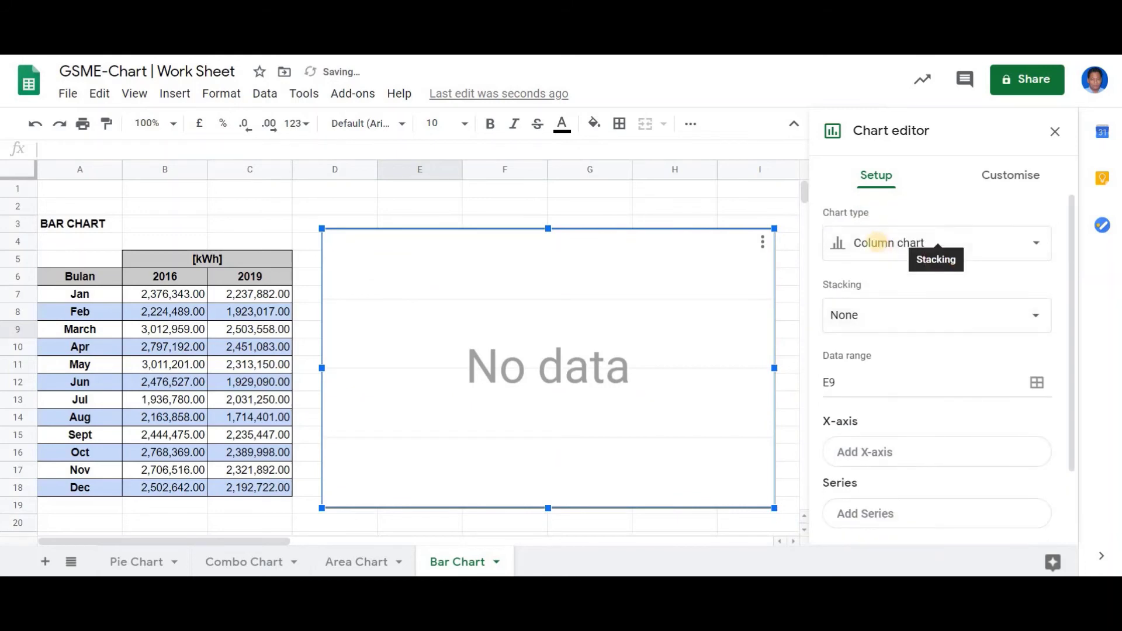
left_click(923, 243)
scroll(905, 315, "down", 3)
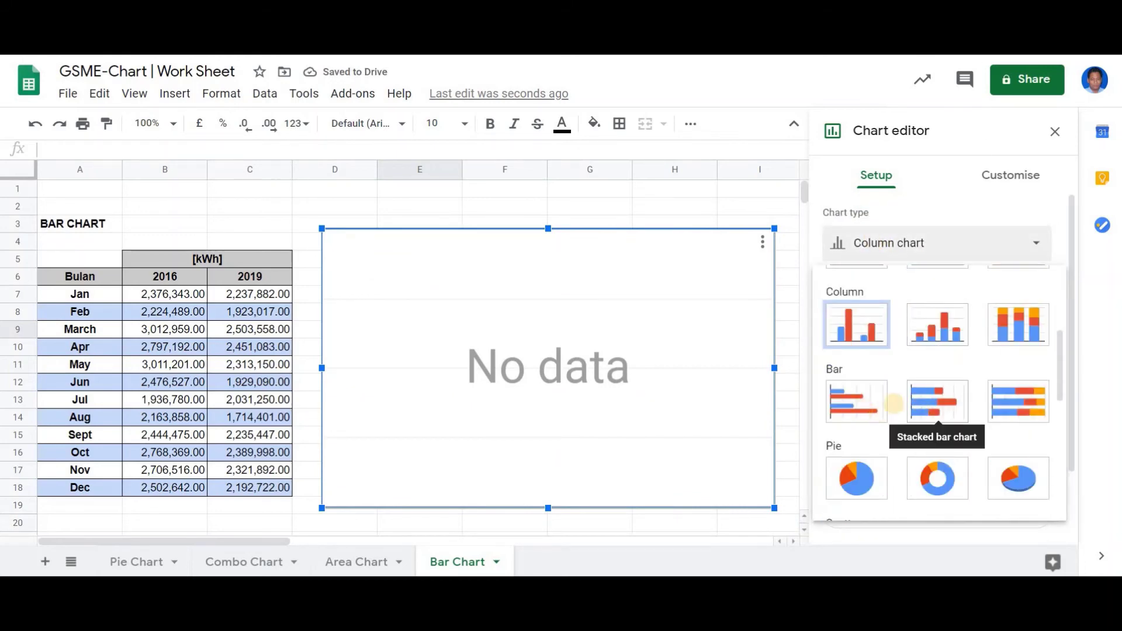
left_click(854, 396)
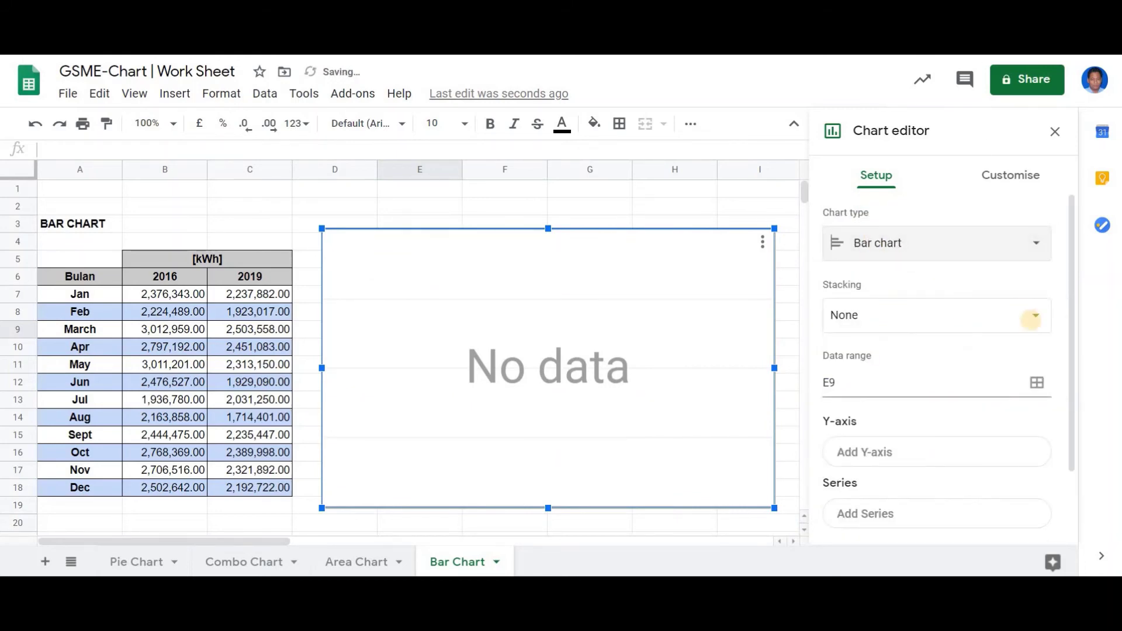
Set the bar chart's data range to A6:C18 and use row 6 as headers
left_click(842, 382)
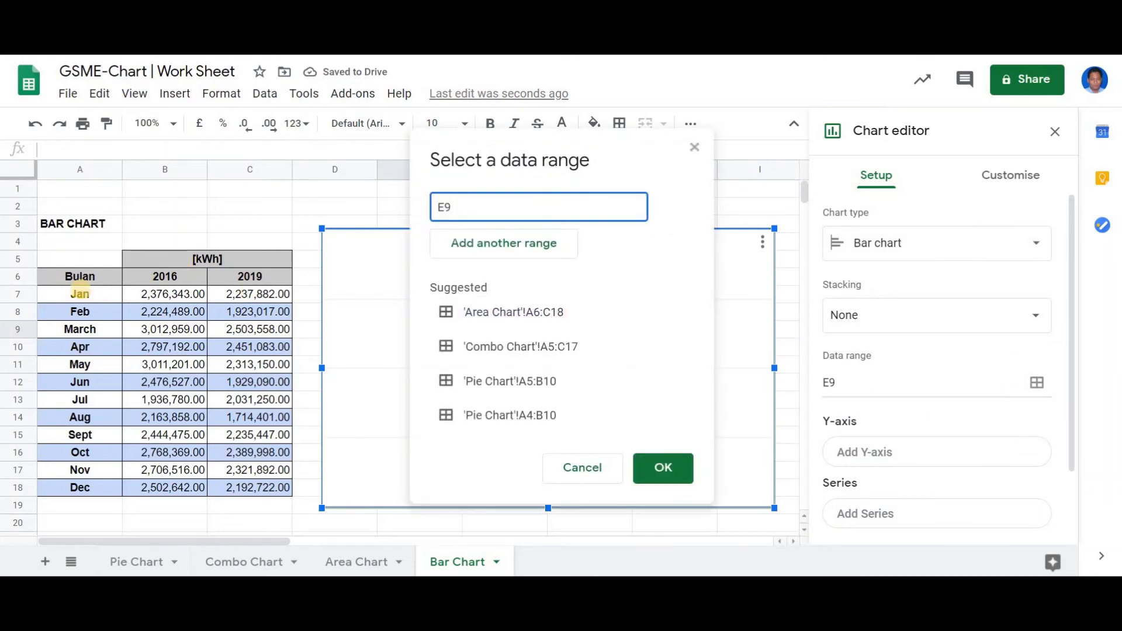
left_click_drag(80, 276, 275, 488)
left_click(655, 468)
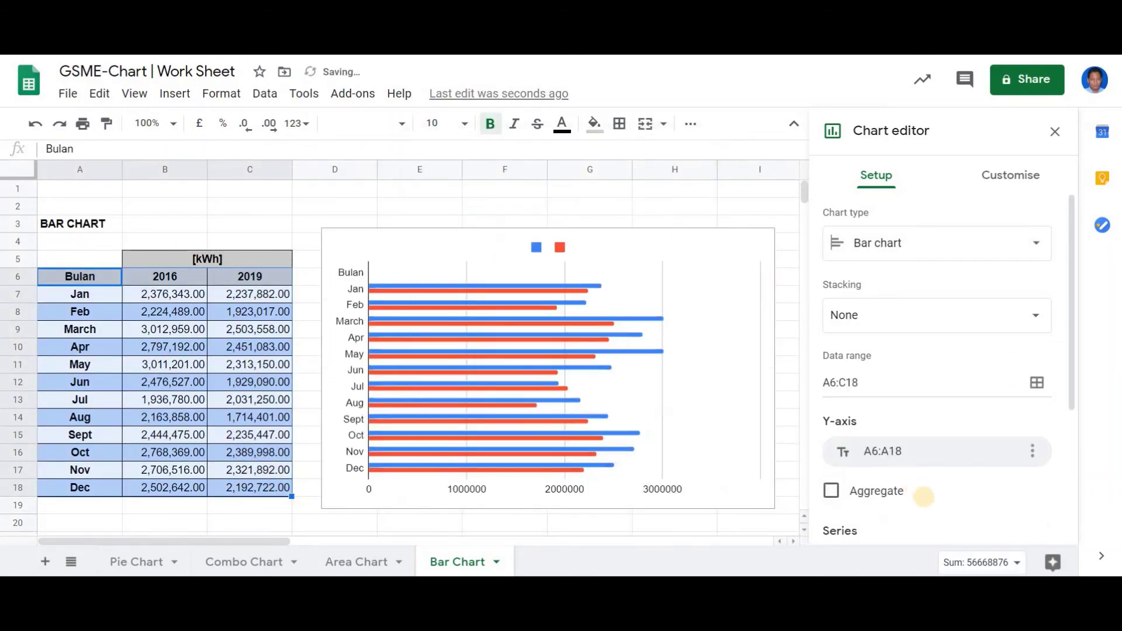
scroll(862, 501, "down", 4)
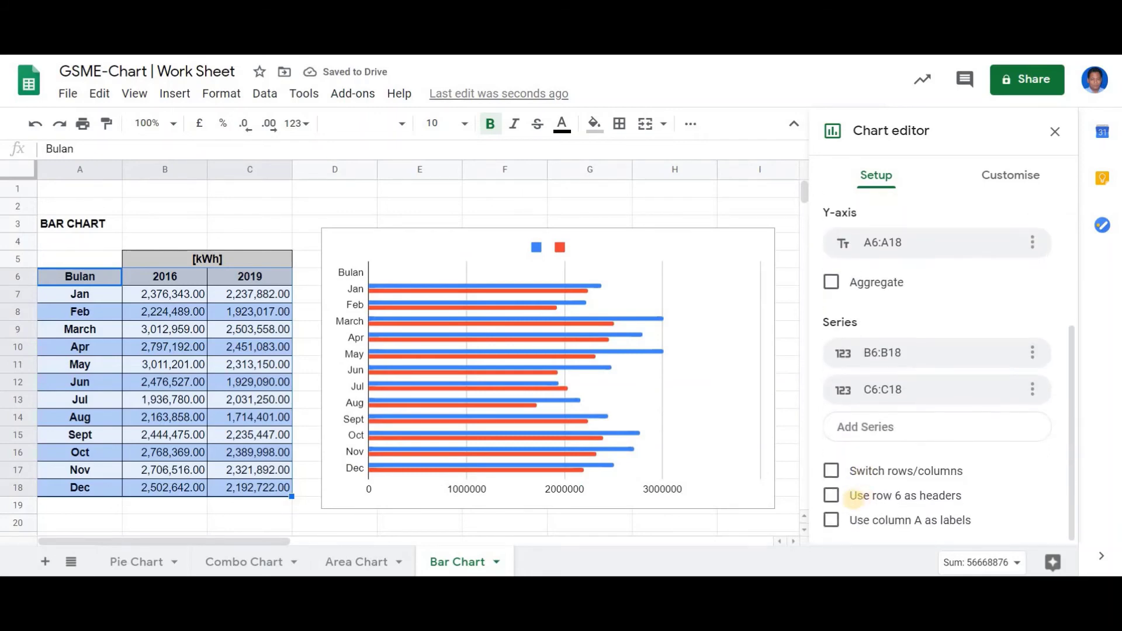
left_click(831, 495)
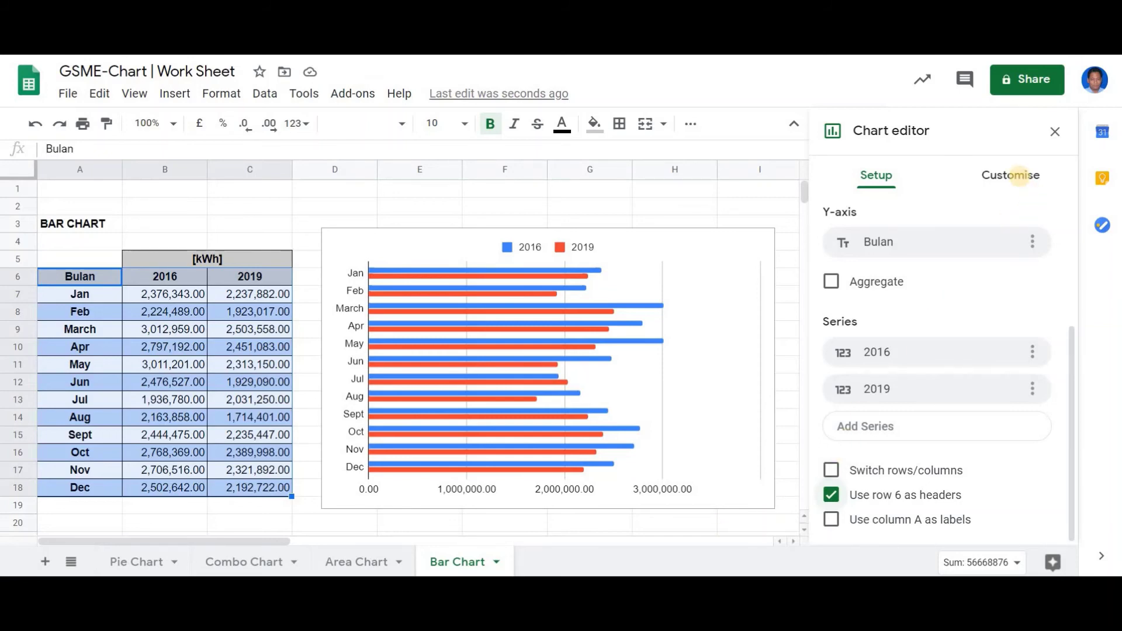
Set the bar chart's vertical axis title to "Bulan"
left_click(1020, 175)
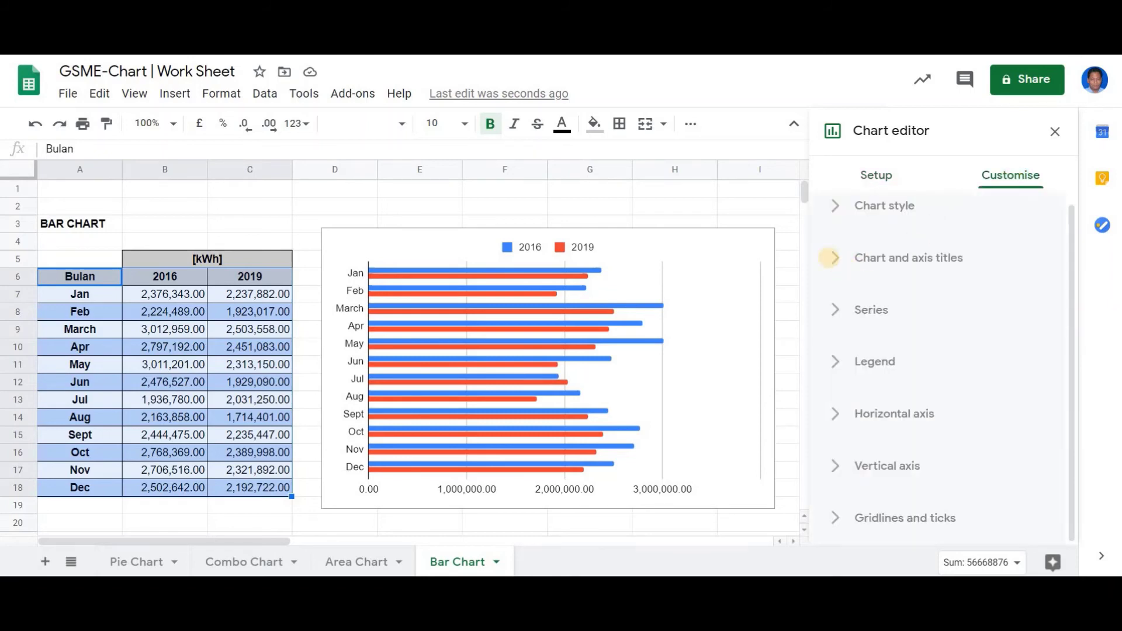
left_click(834, 258)
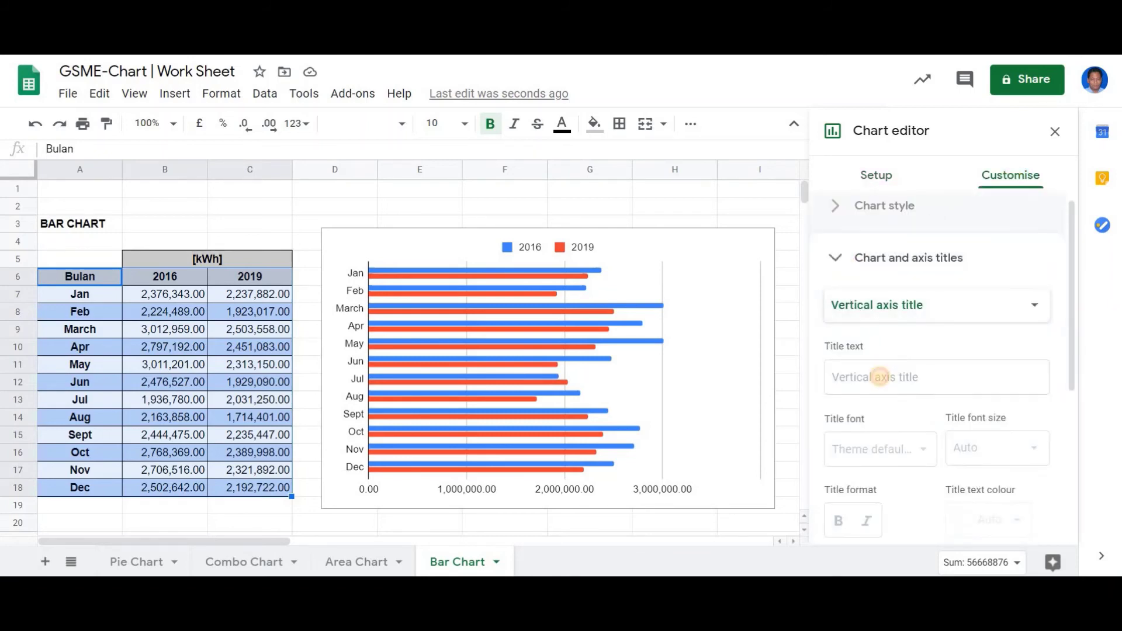
left_click(877, 378)
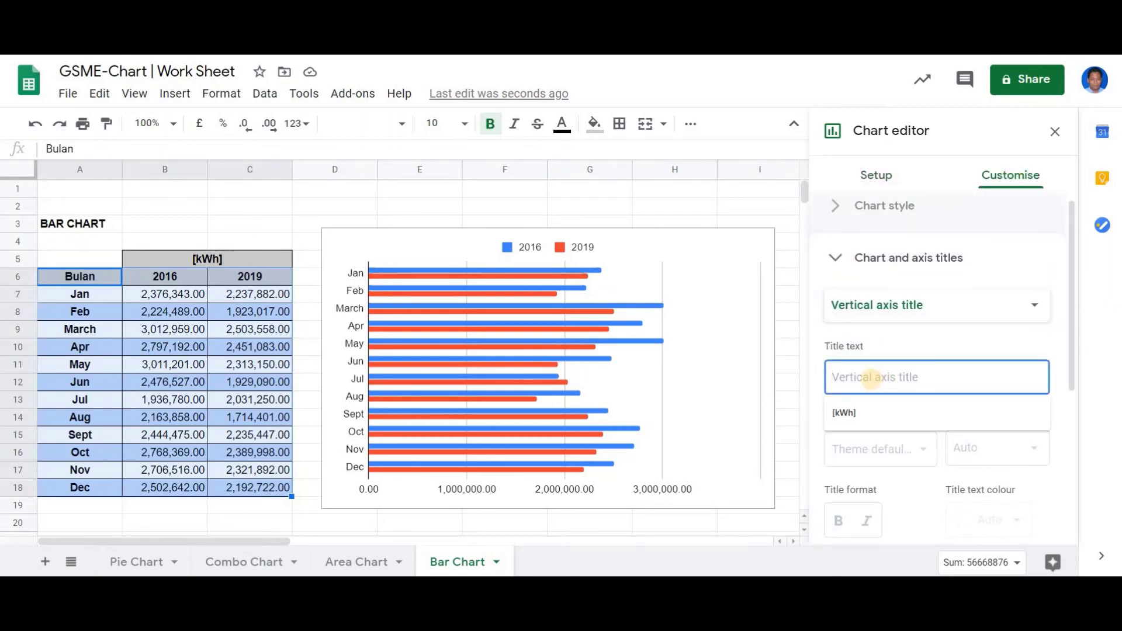
left_click(884, 406)
left_click(878, 372)
type("Bulan")
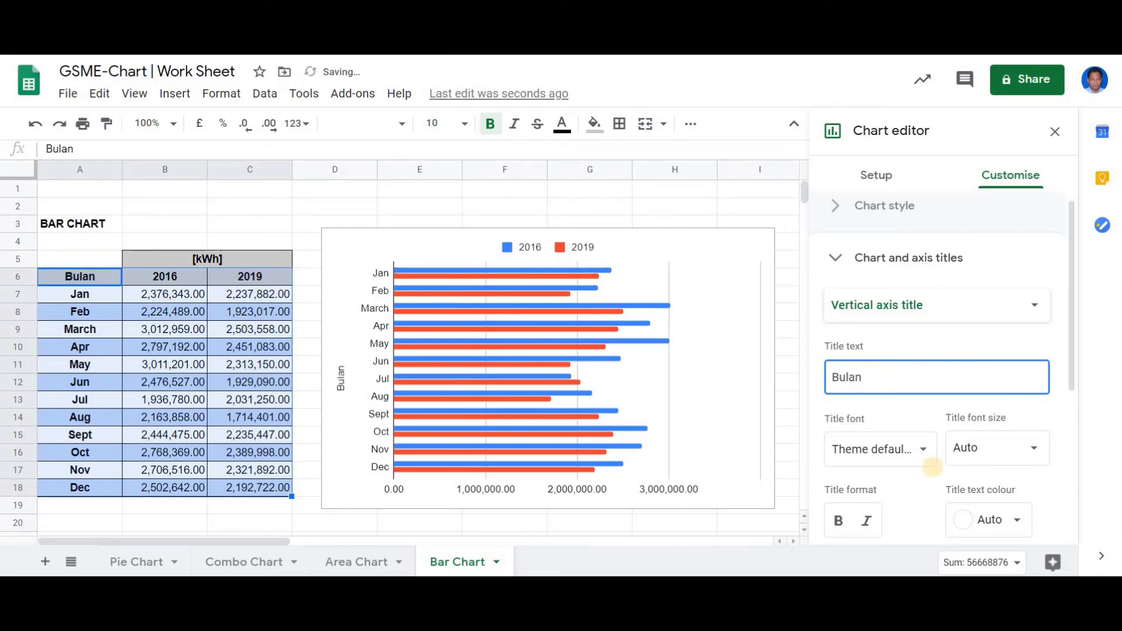
Set the bar chart's horizontal axis title to "[kWh]"
left_click(922, 309)
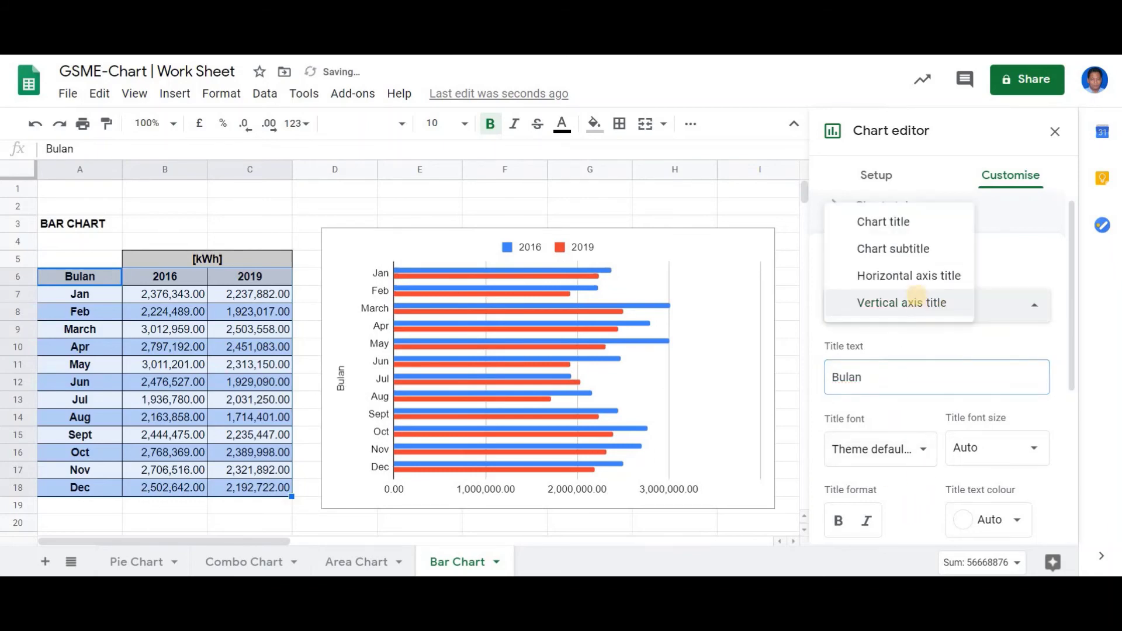
left_click(913, 274)
left_click(881, 386)
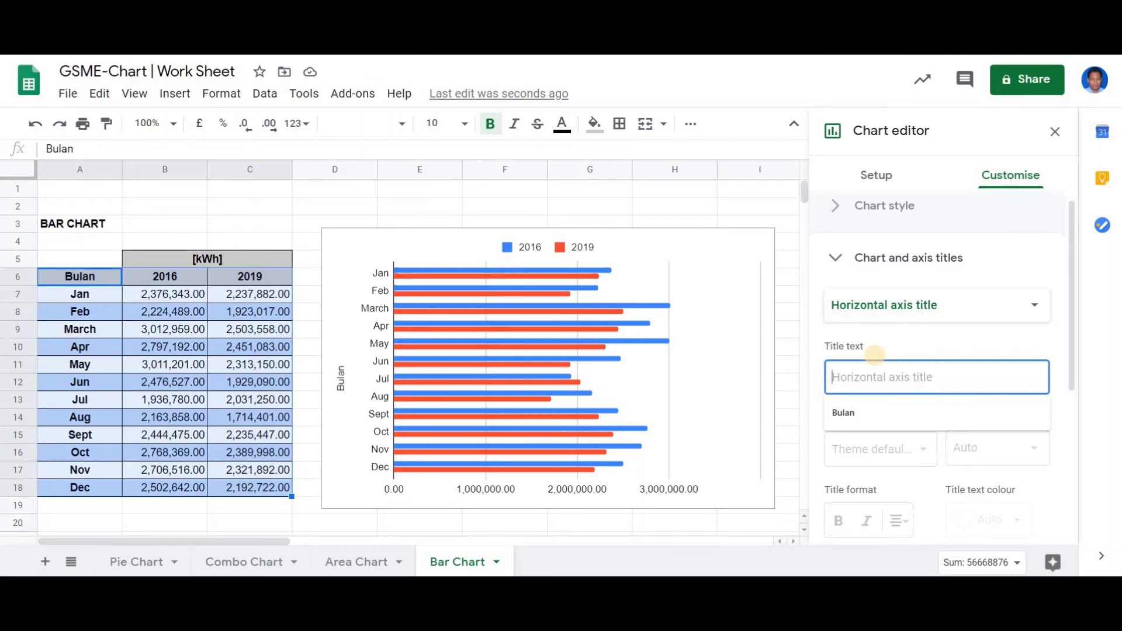
type("[kWh")
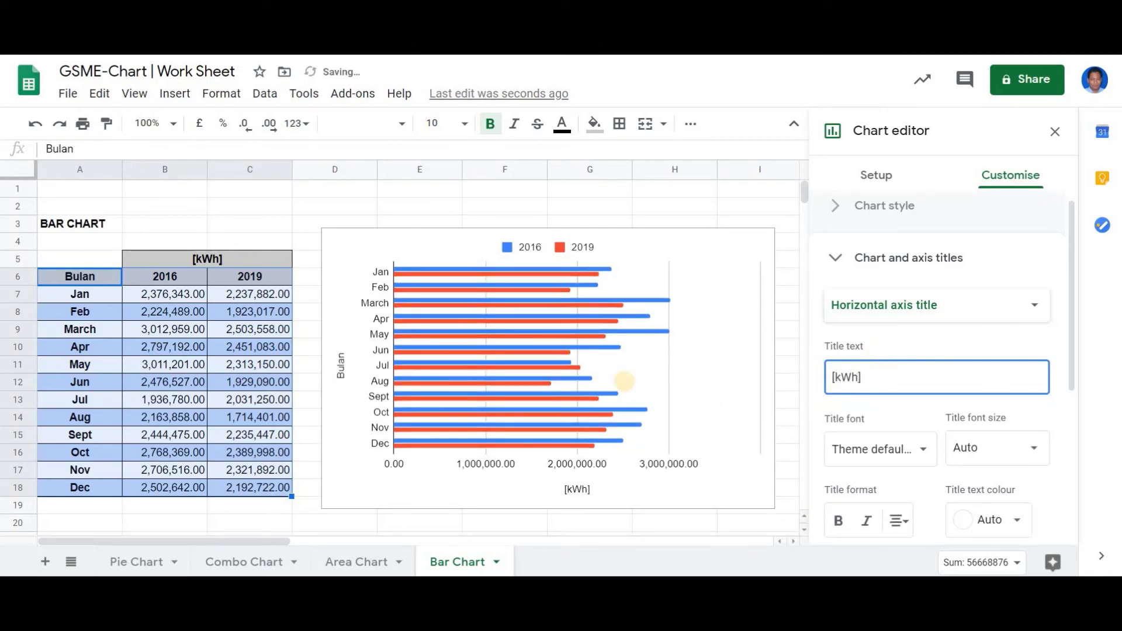
Set the bar chart's title to "Penggunaan Elektrik 2016 vs 2019"
left_click(833, 252)
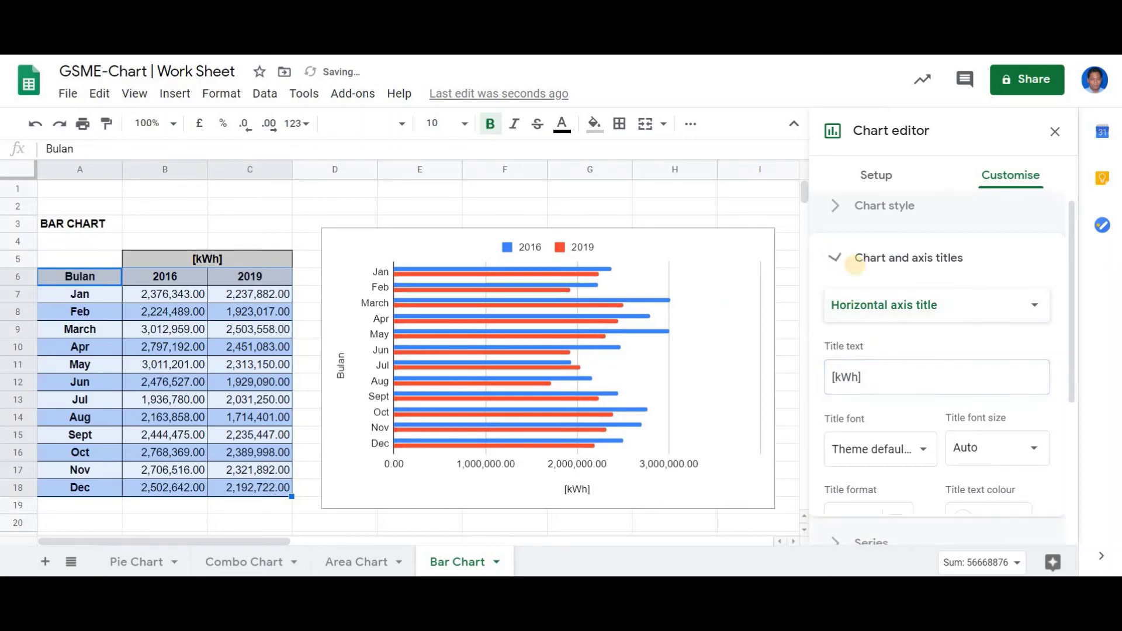
left_click(876, 283)
left_click(877, 296)
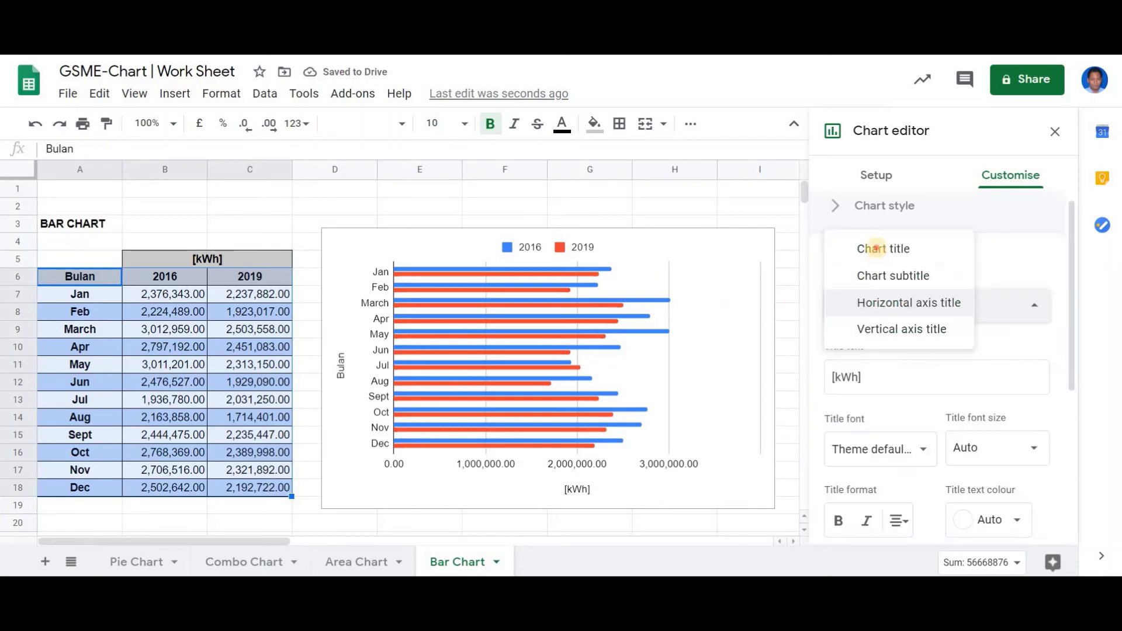
left_click(876, 247)
left_click(873, 383)
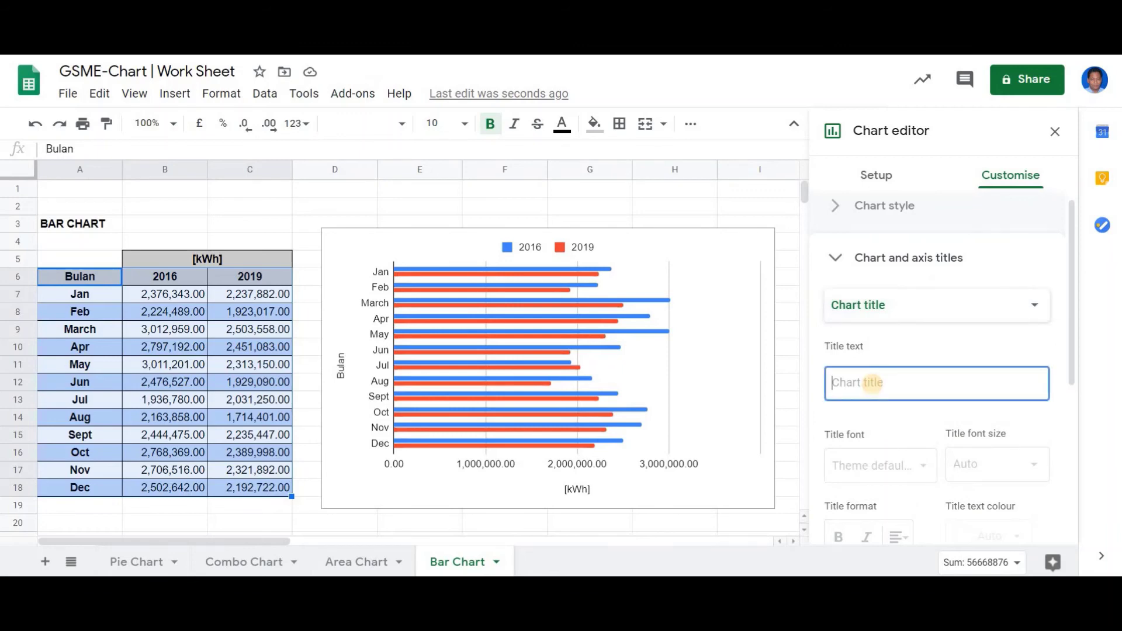
type("Peng")
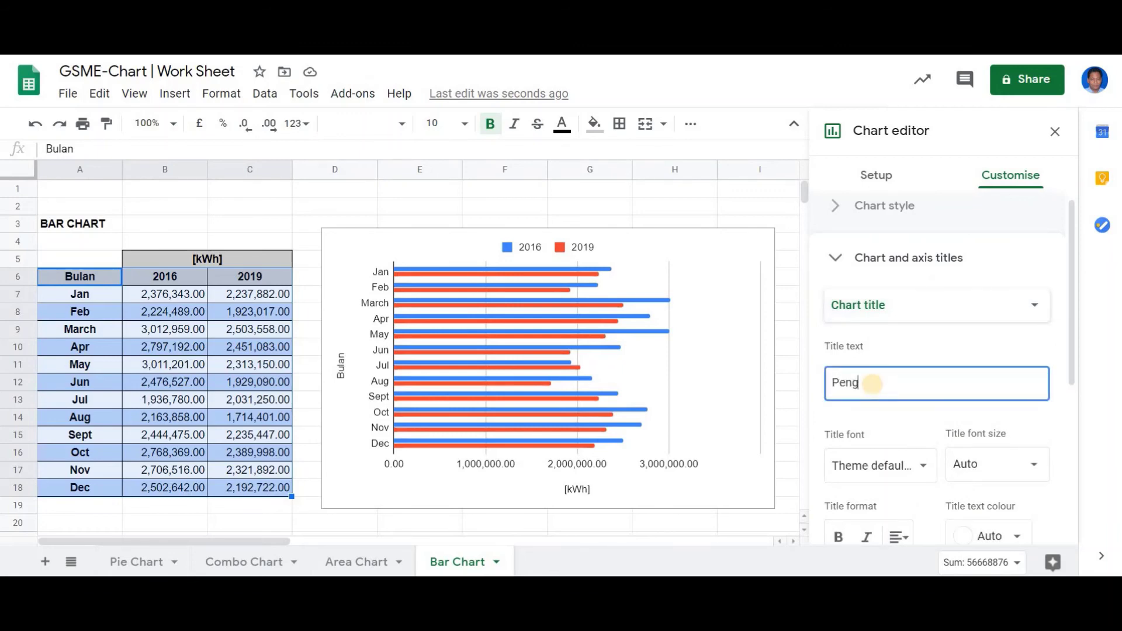
type("gunaan Elektrik")
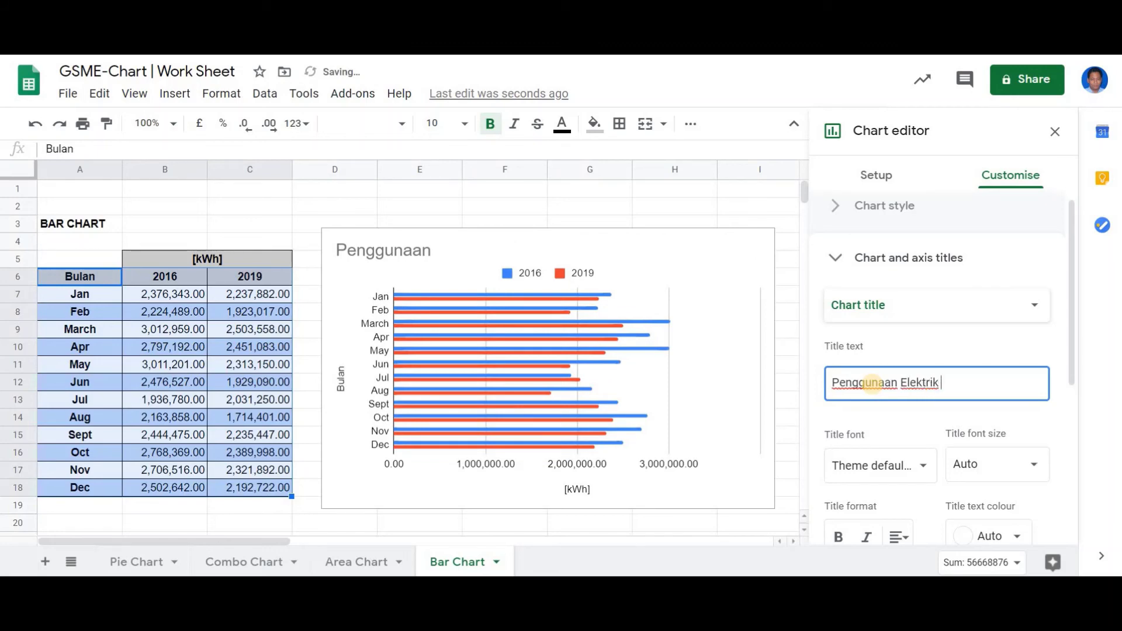
type(" 2016 v")
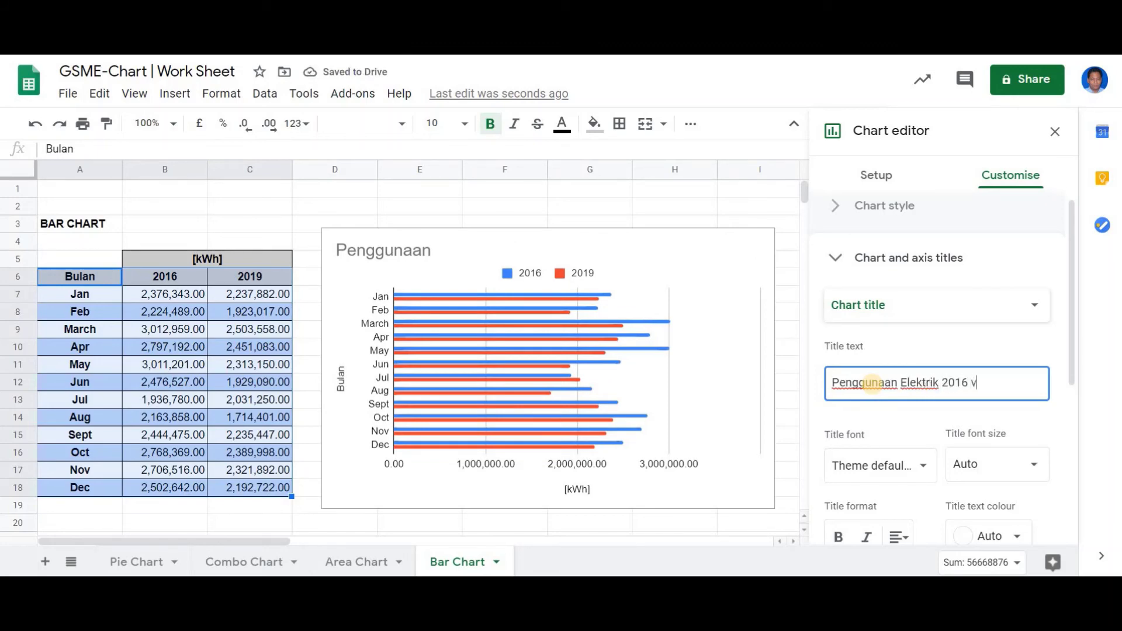
type("s 201")
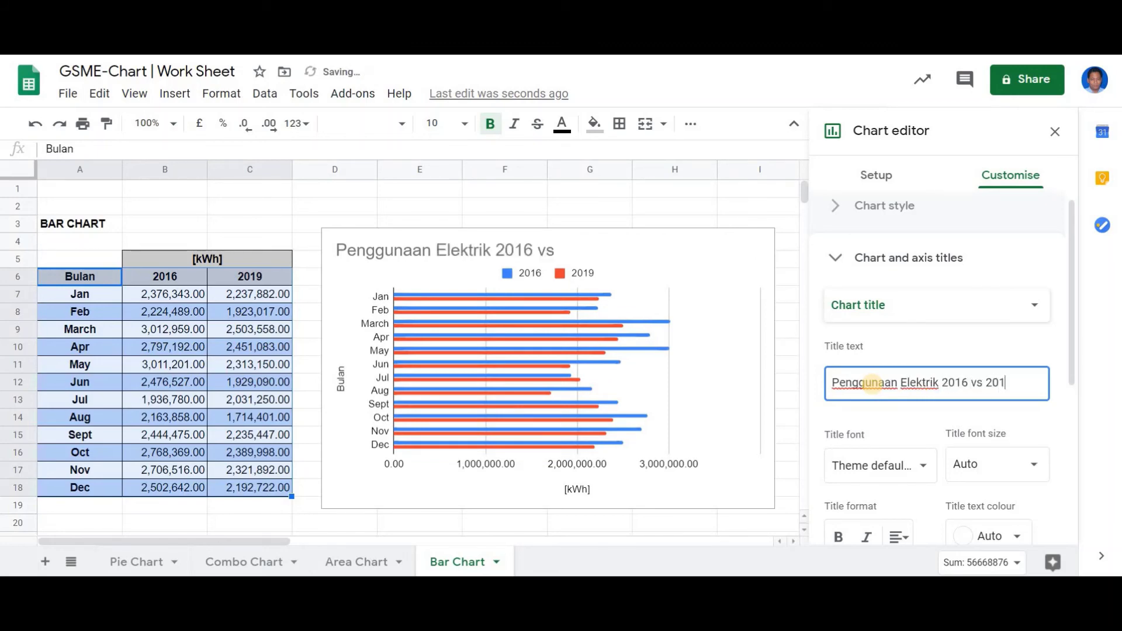
type("9")
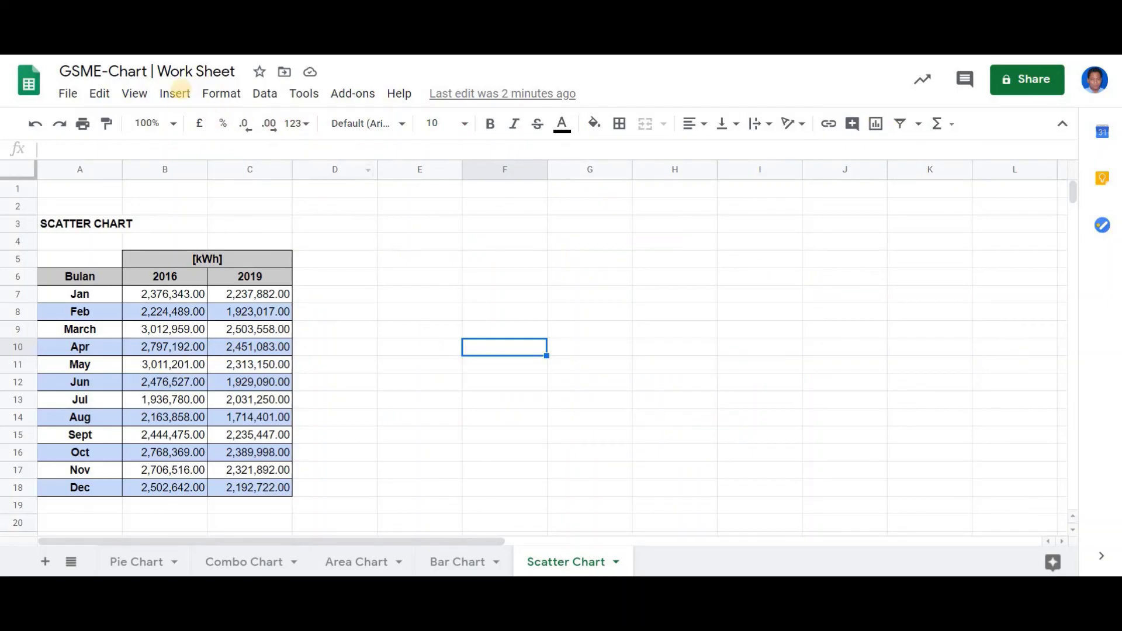
Insert a new chart on the Scatter Chart sheet and change its type to scatter chart
left_click(175, 93)
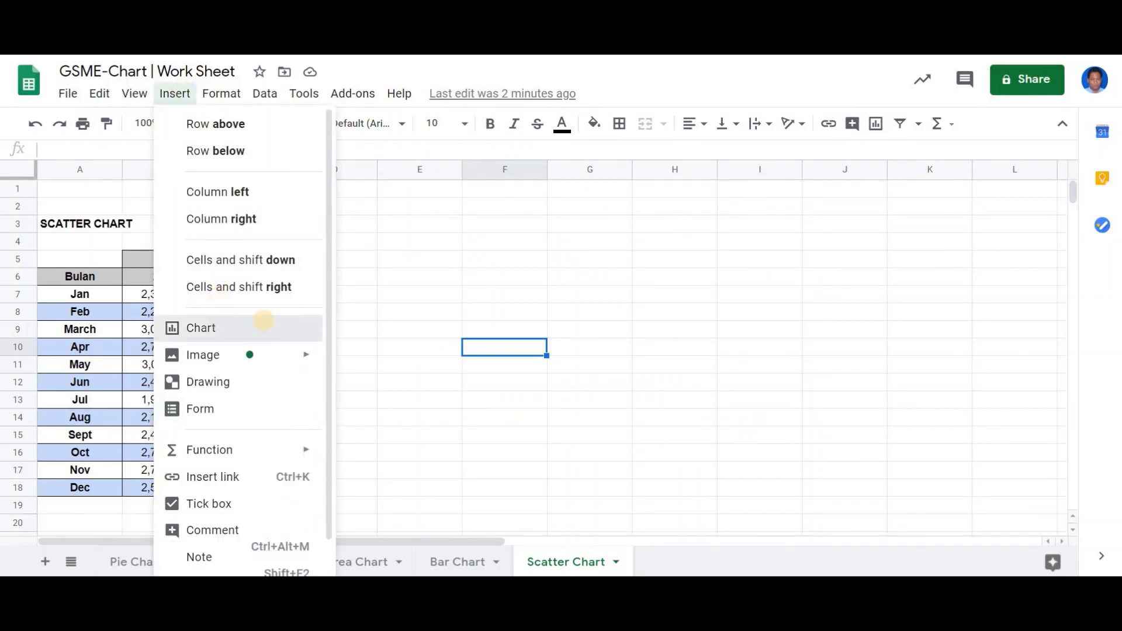
left_click(260, 326)
left_click(965, 243)
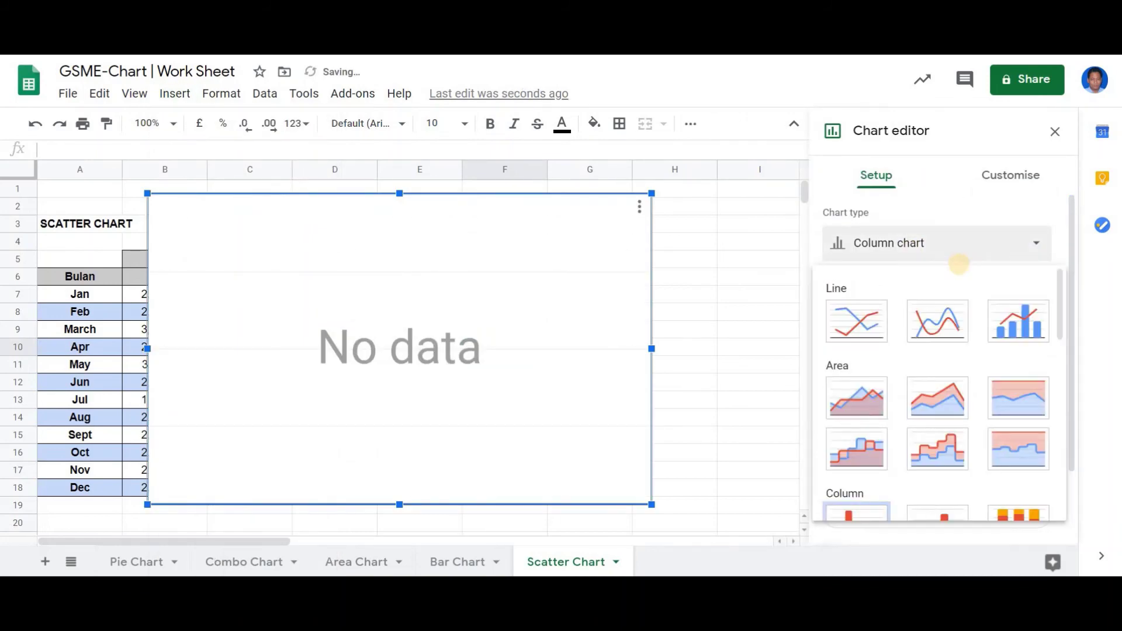
scroll(897, 363, "down", 2)
scroll(897, 363, "down", 5)
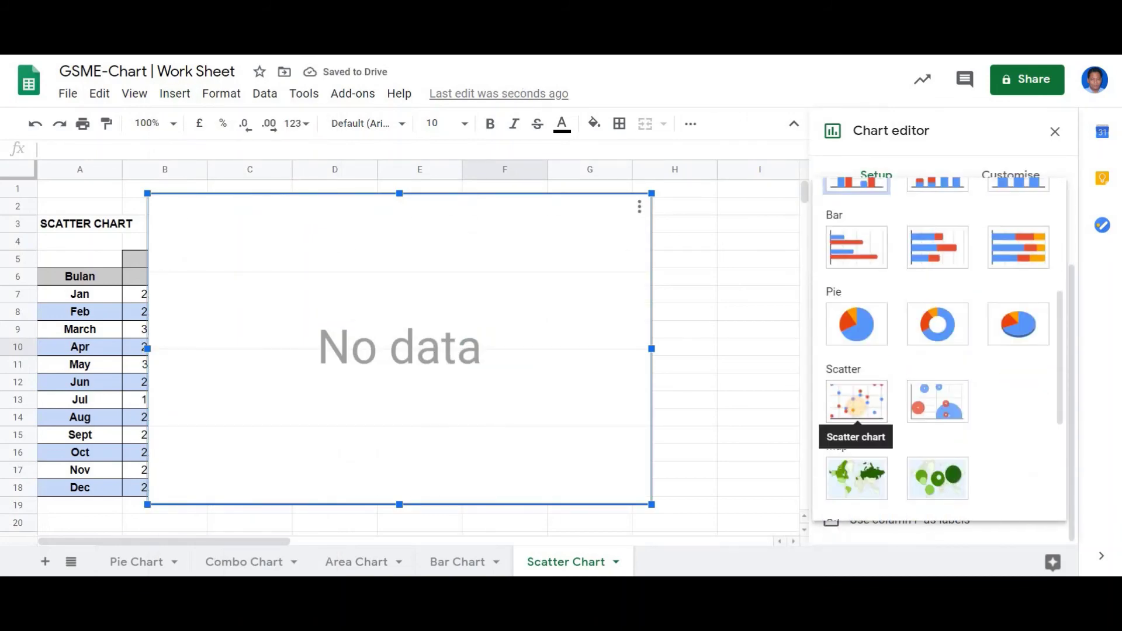
left_click(857, 404)
Set the scatter chart's data range to A6:C18
left_click(1034, 294)
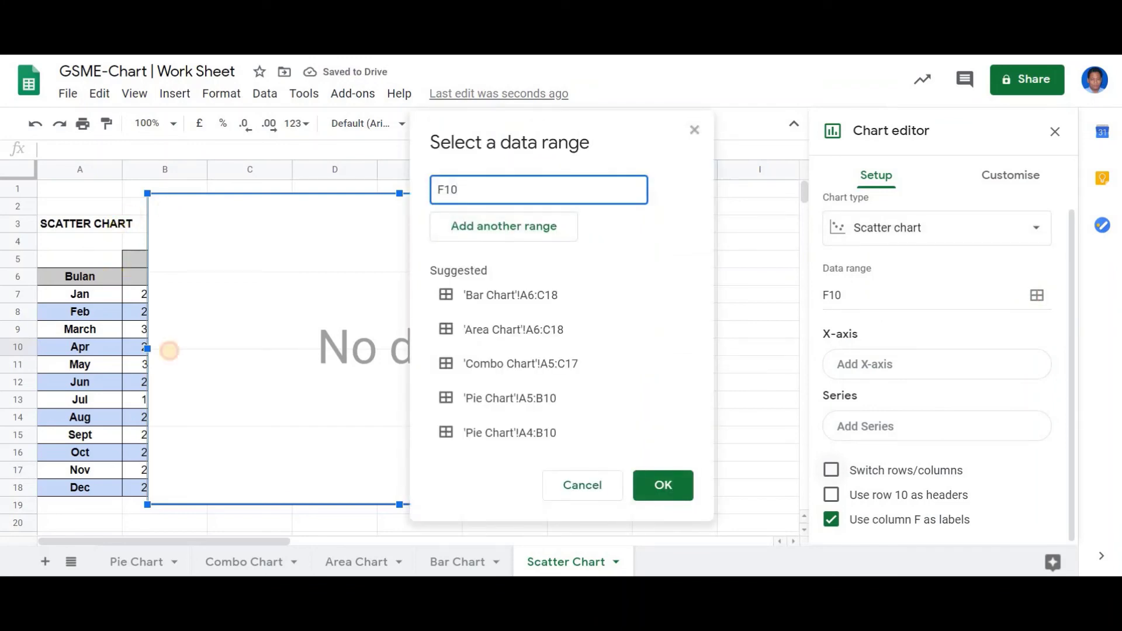
left_click_drag(95, 280, 264, 489)
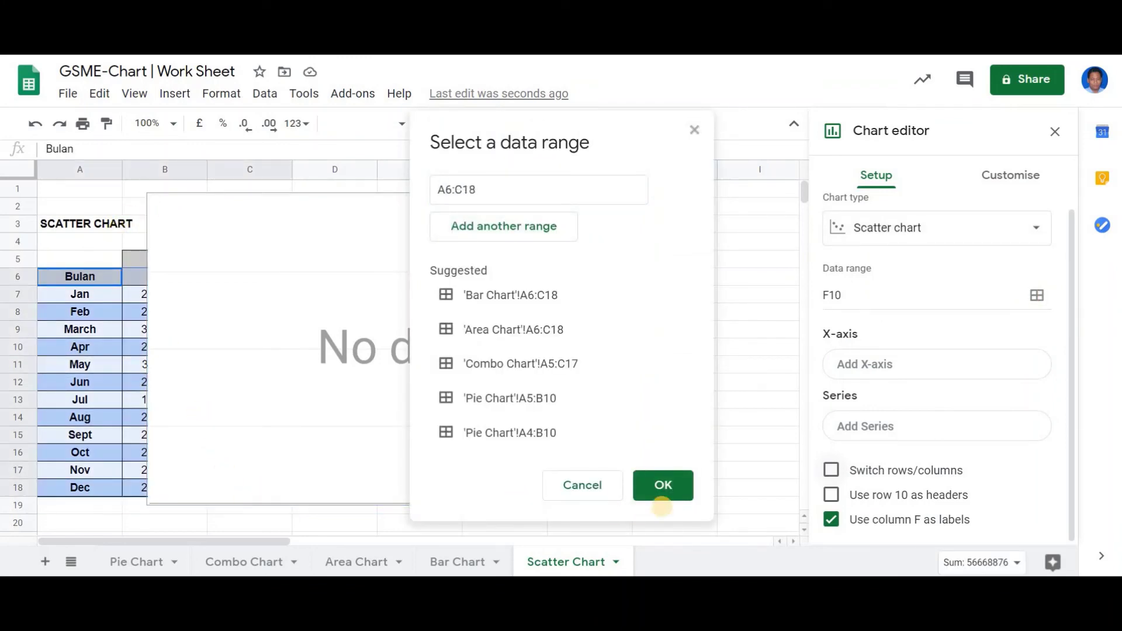
left_click(658, 485)
Shrink and move the scatter chart so it sits beside the data table, and use row 6 as headers
left_click(158, 205)
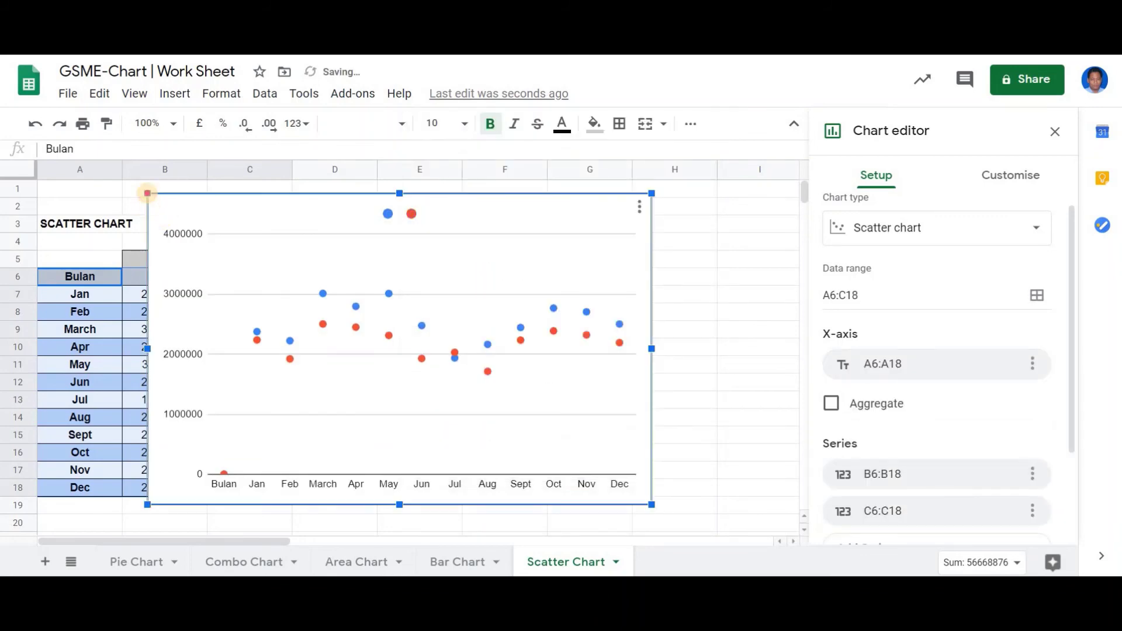
left_click_drag(223, 225, 461, 318)
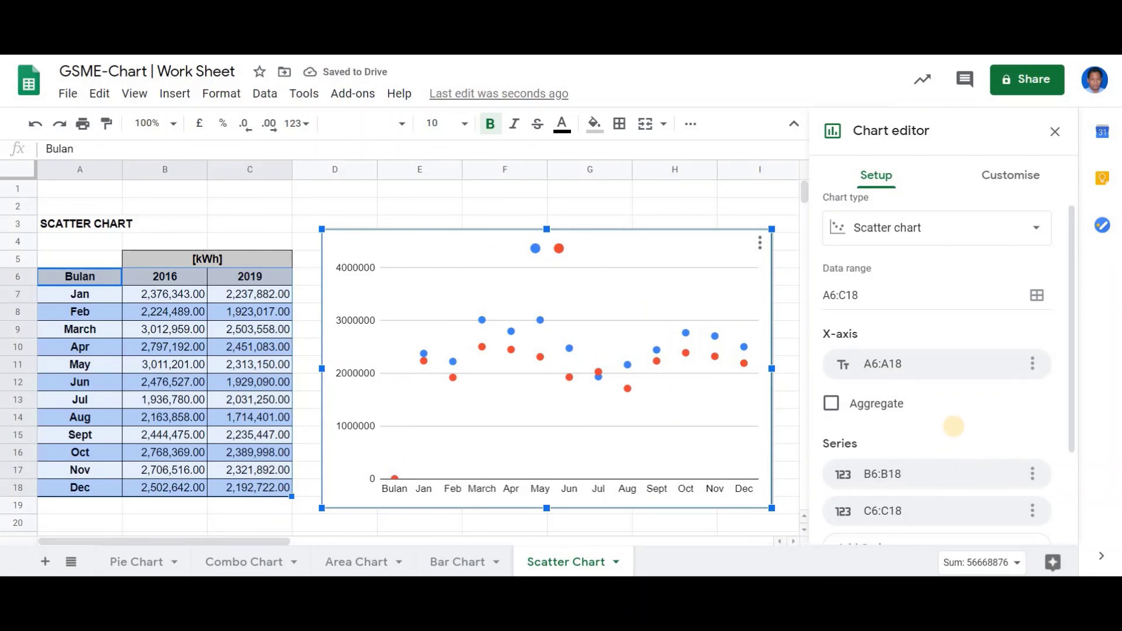
scroll(954, 426, "down", 2)
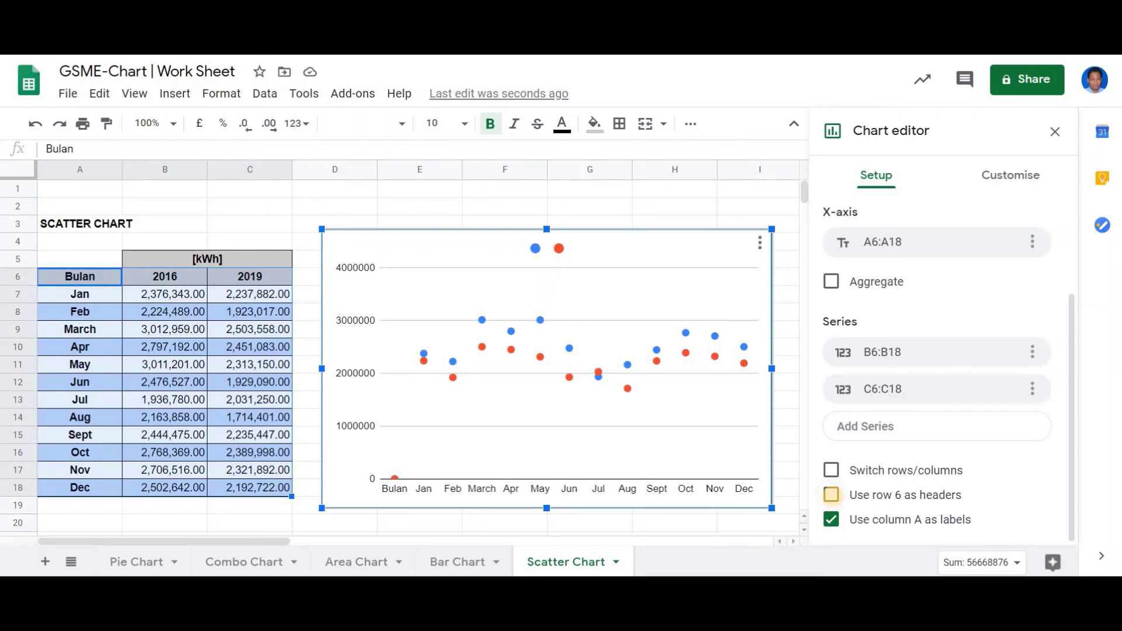
left_click(831, 494)
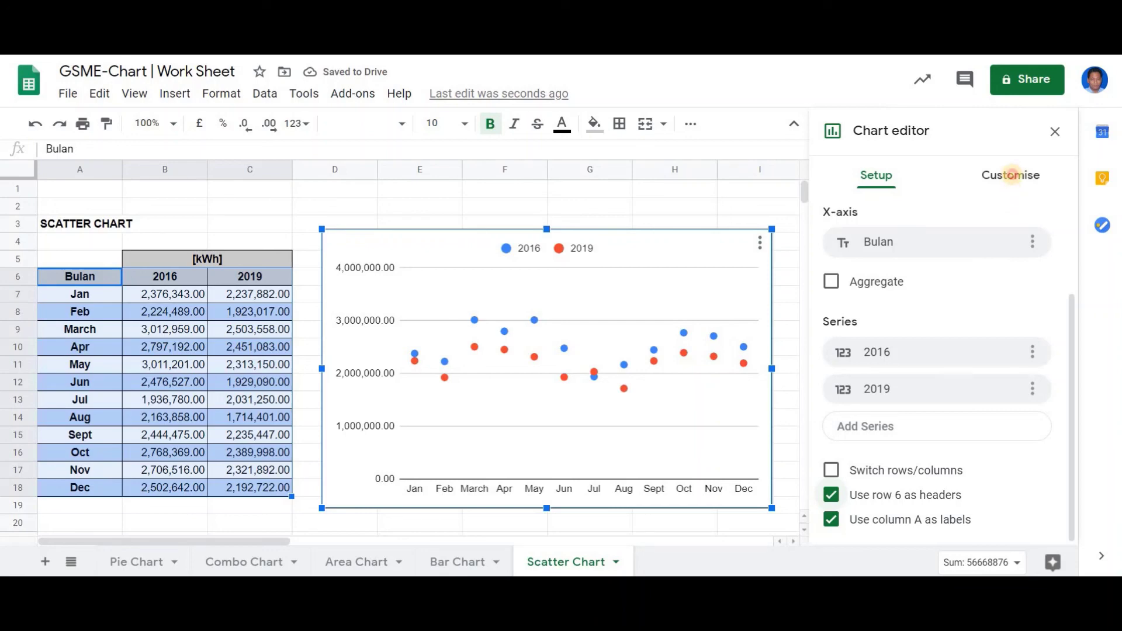
Set the point shape of the scatter chart's 2016 series to Square
left_click(1011, 175)
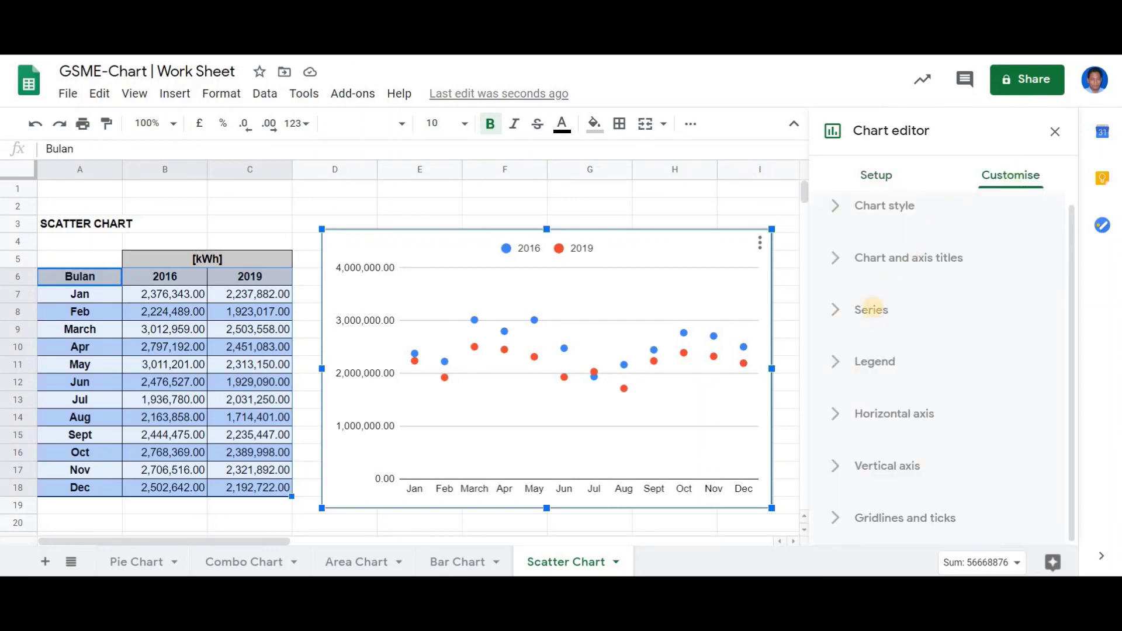
left_click(871, 309)
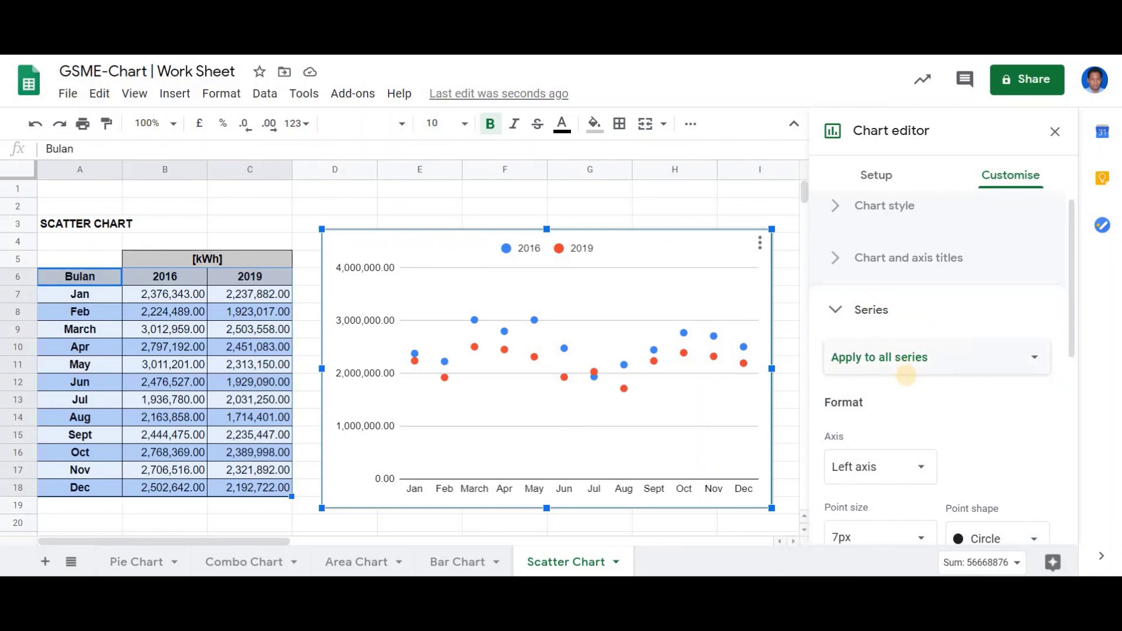
left_click(905, 366)
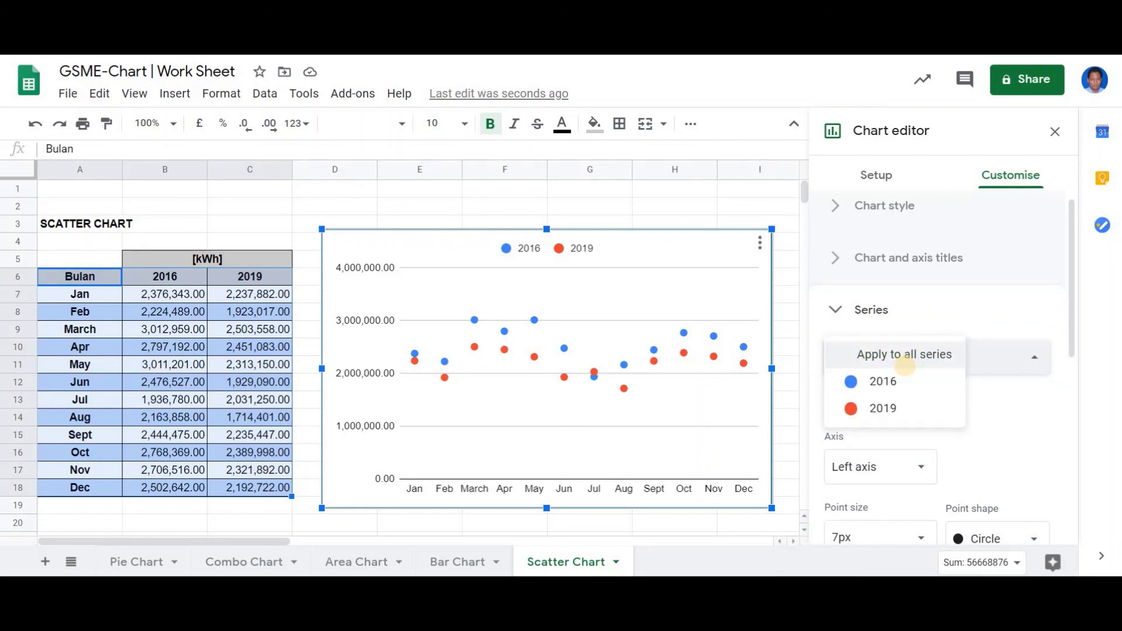
left_click(906, 380)
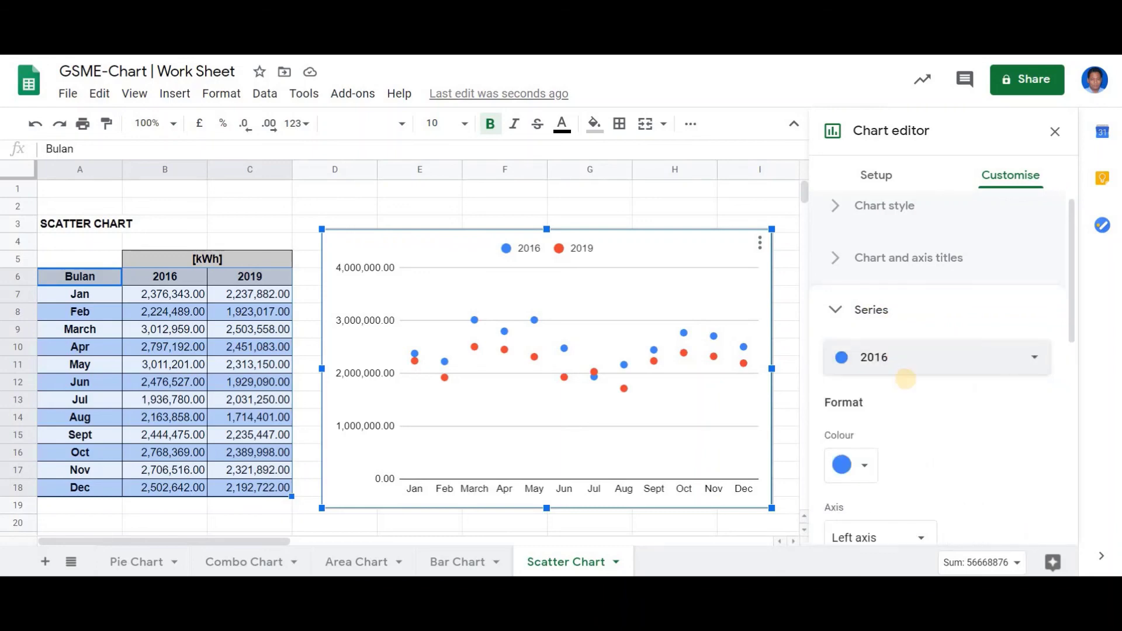
scroll(906, 379, "down", 2)
left_click(1015, 405)
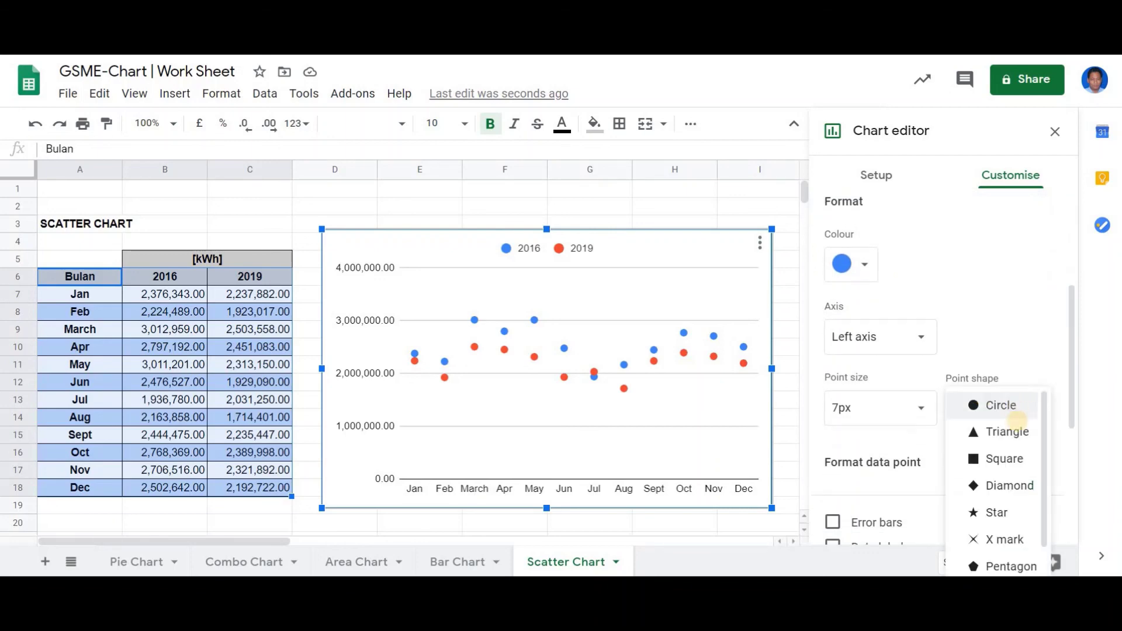
left_click(1011, 458)
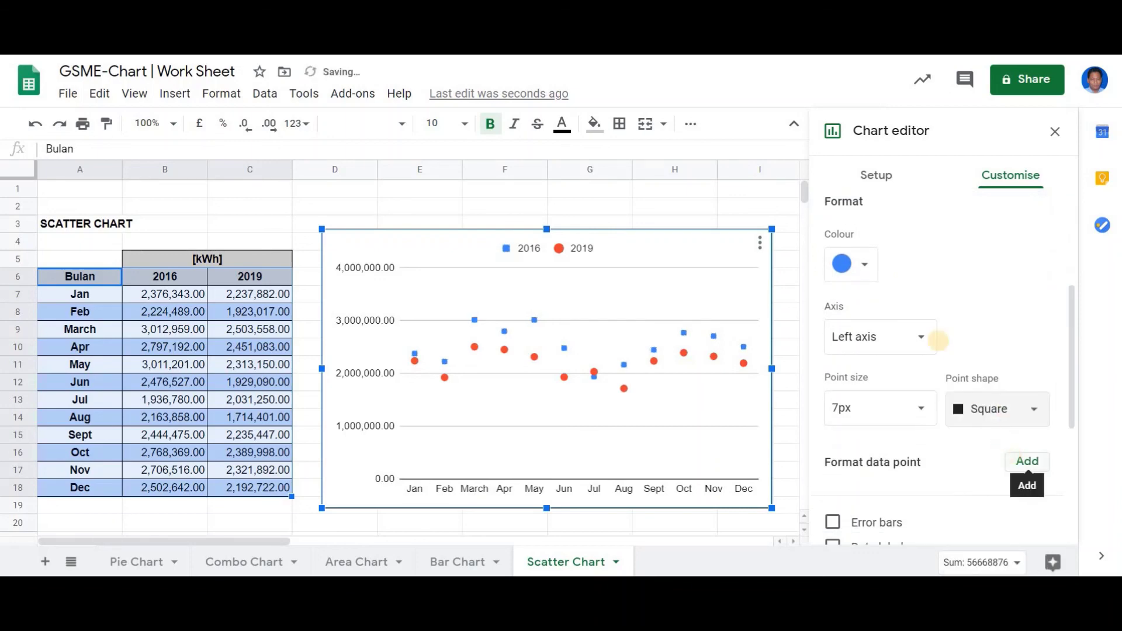
Set the 2016 series' point size to 10px and its colour to light orange
left_click(924, 407)
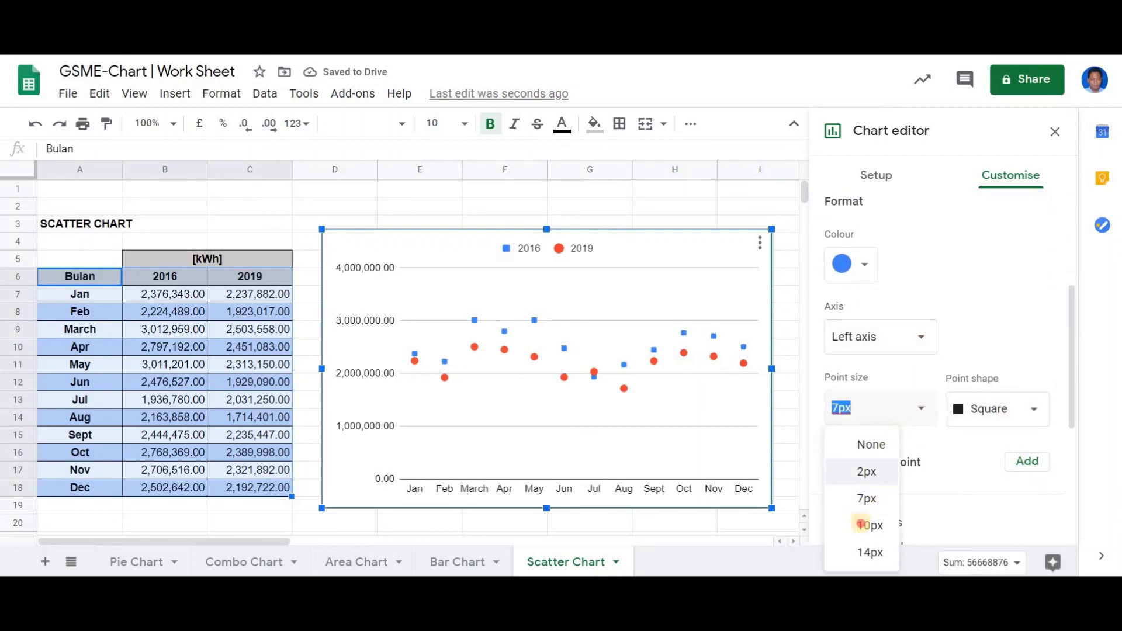
left_click(862, 524)
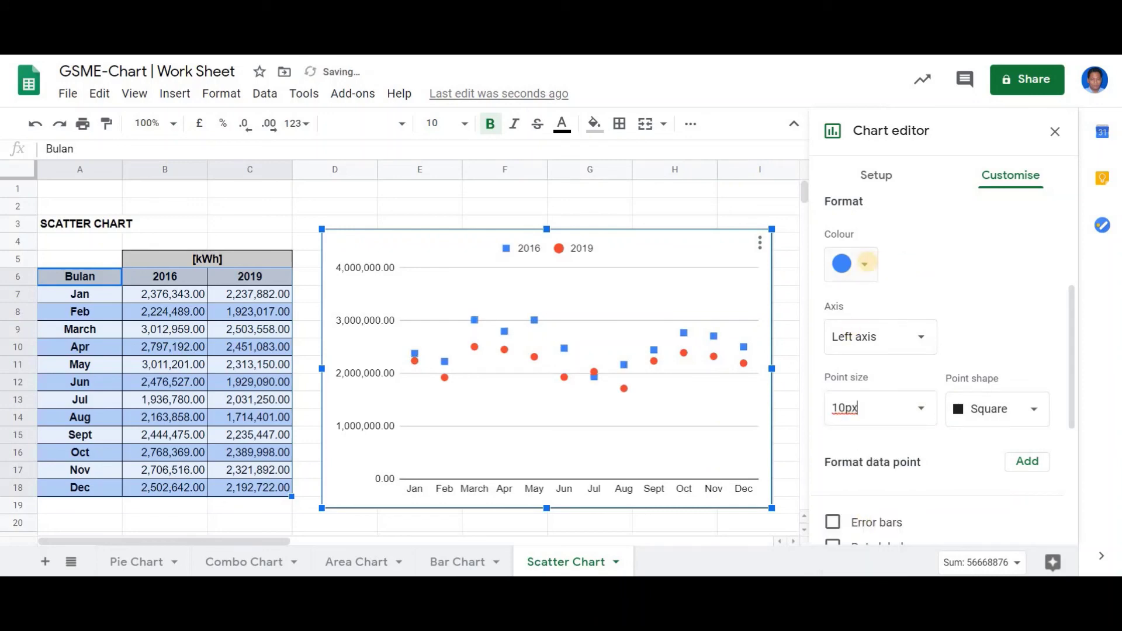
left_click(864, 263)
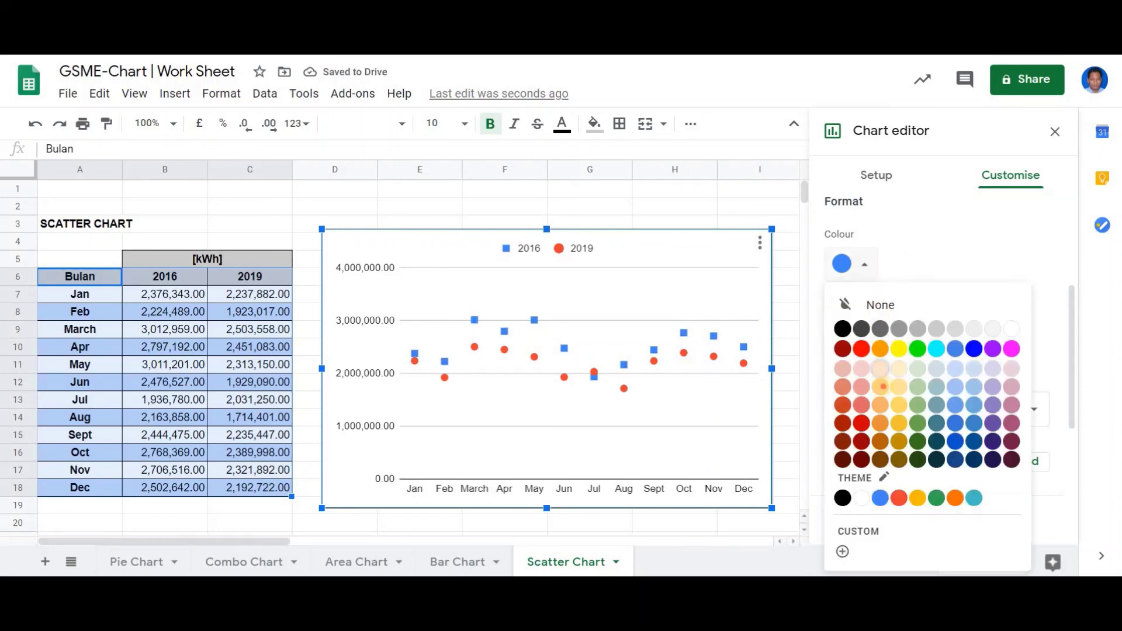
left_click(880, 387)
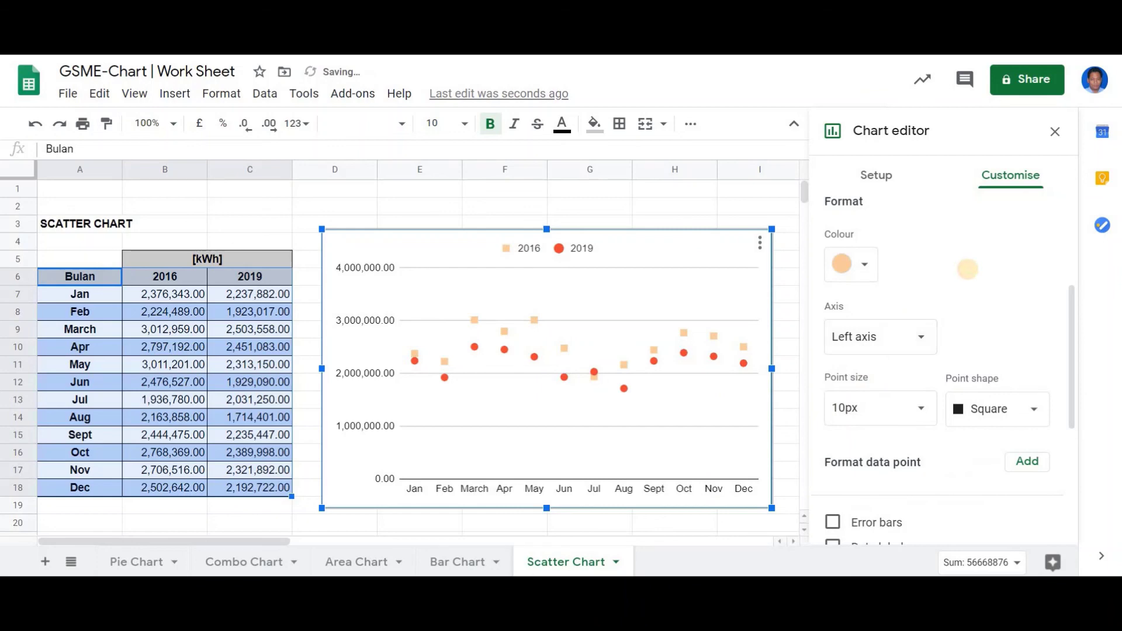
Format the 2019 series with Pentagon points at a size of 14px
scroll(968, 268, "up", 3)
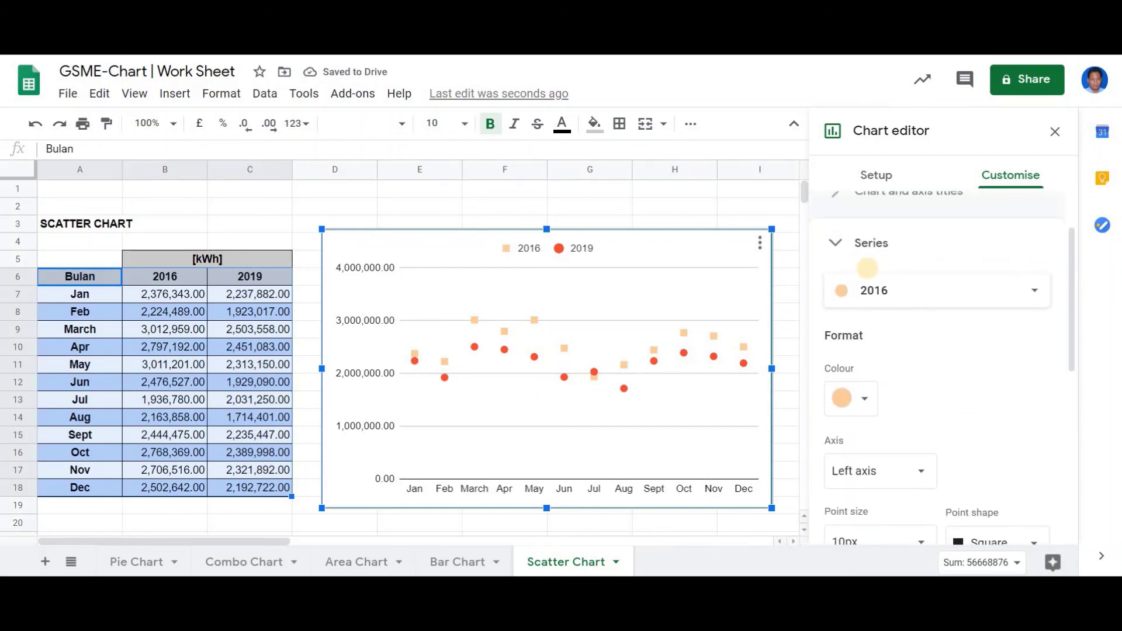
left_click(865, 293)
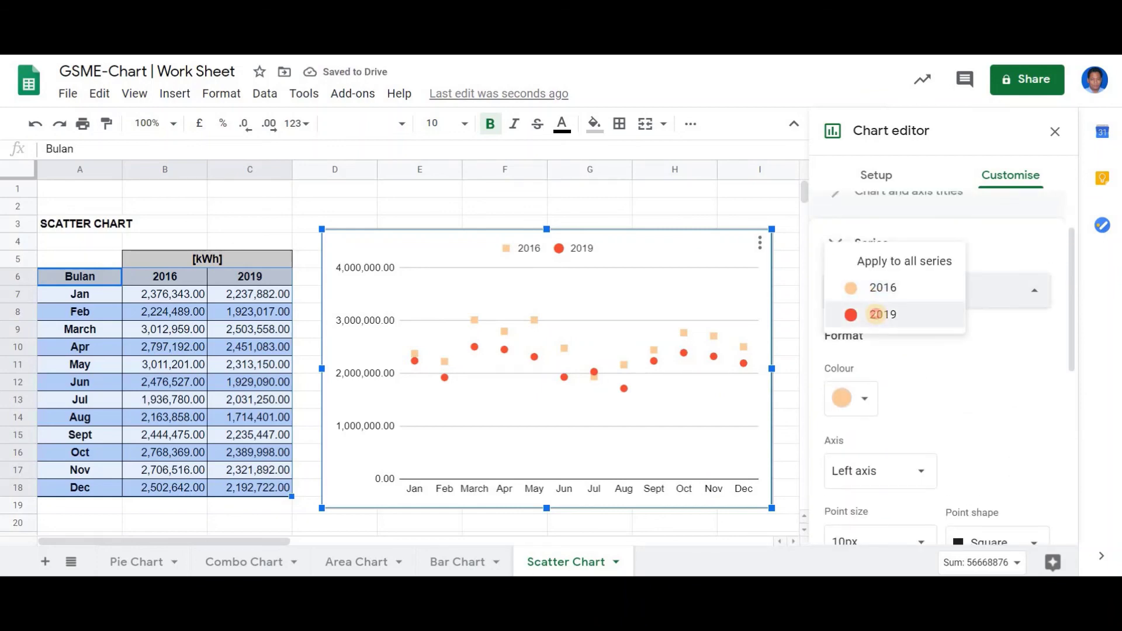
left_click(876, 314)
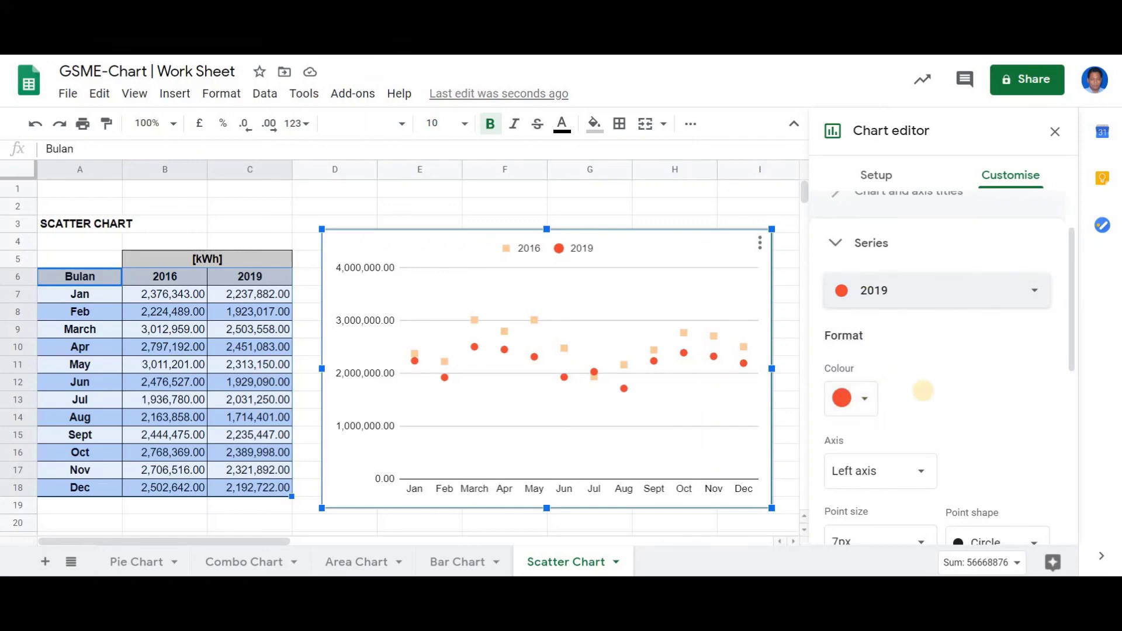
scroll(922, 390, "down", 3)
left_click(1031, 342)
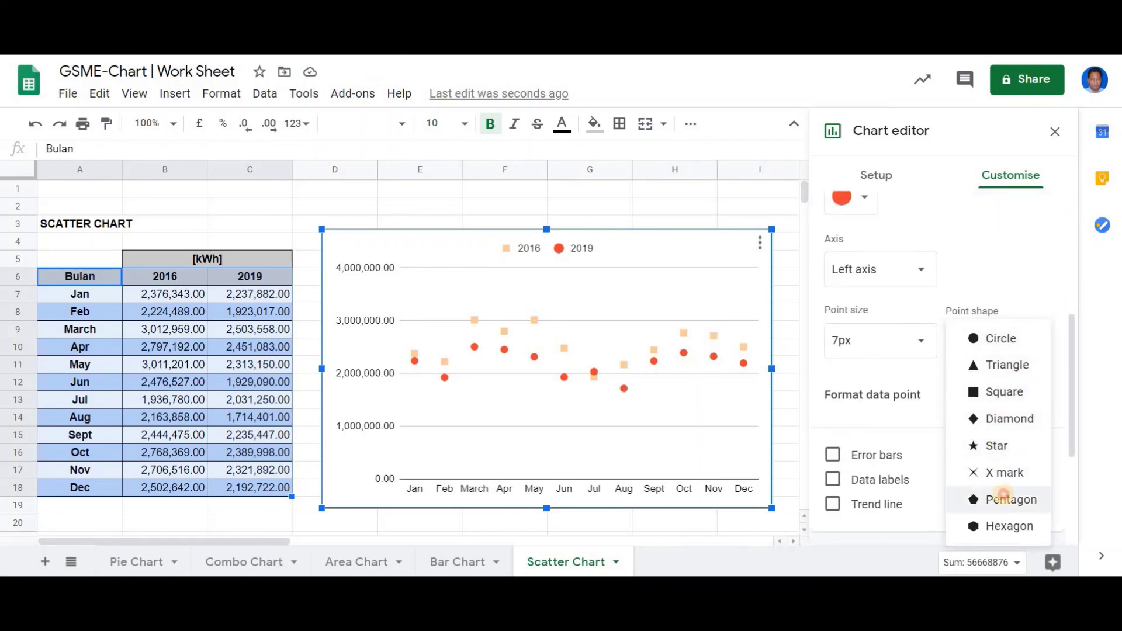
left_click(1004, 496)
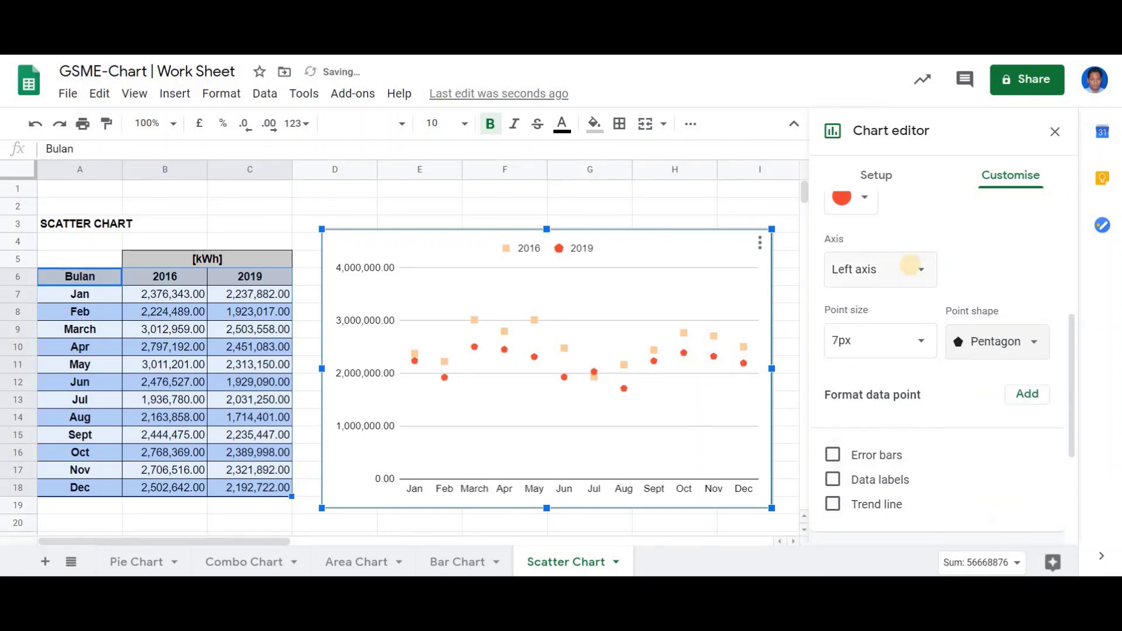
left_click(918, 336)
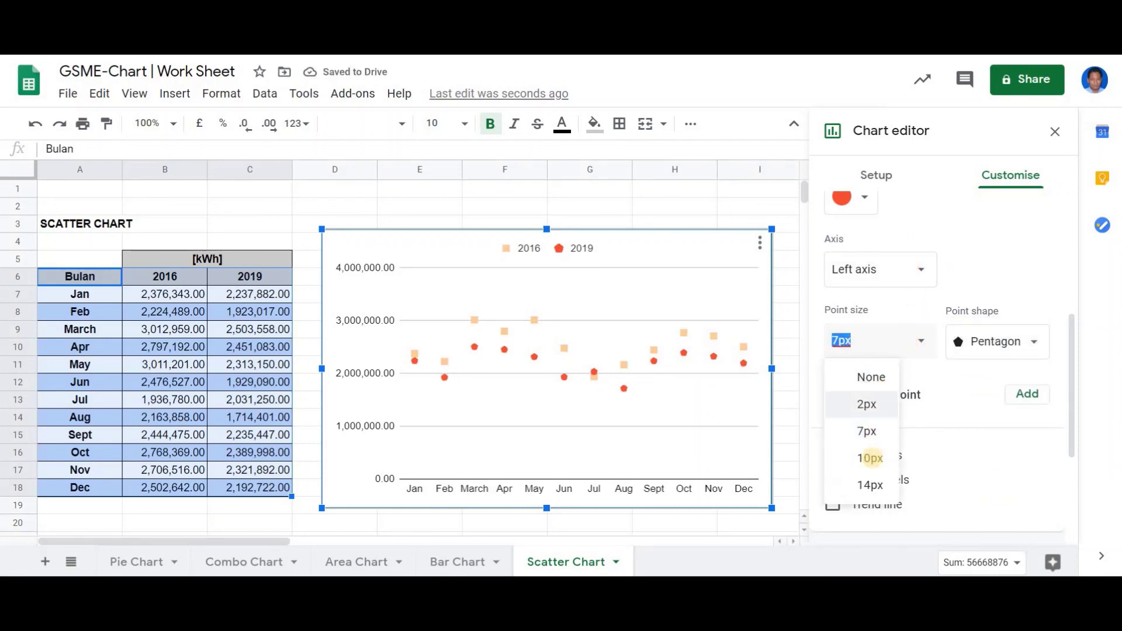
left_click(870, 484)
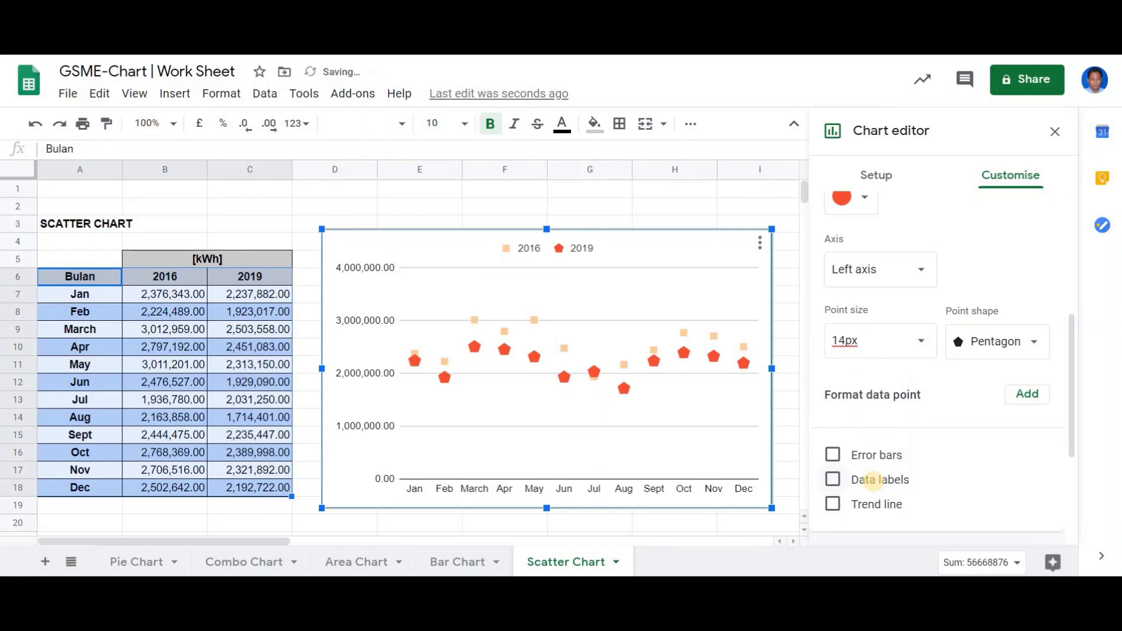